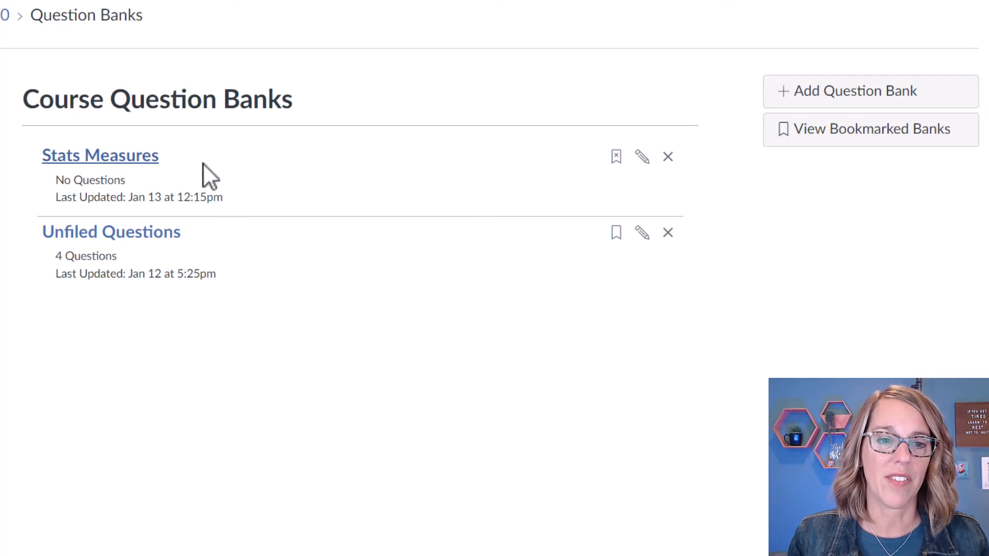
In the Stats Measures bank, add a new question and keep its type as Multiple Choice.
click(130, 170)
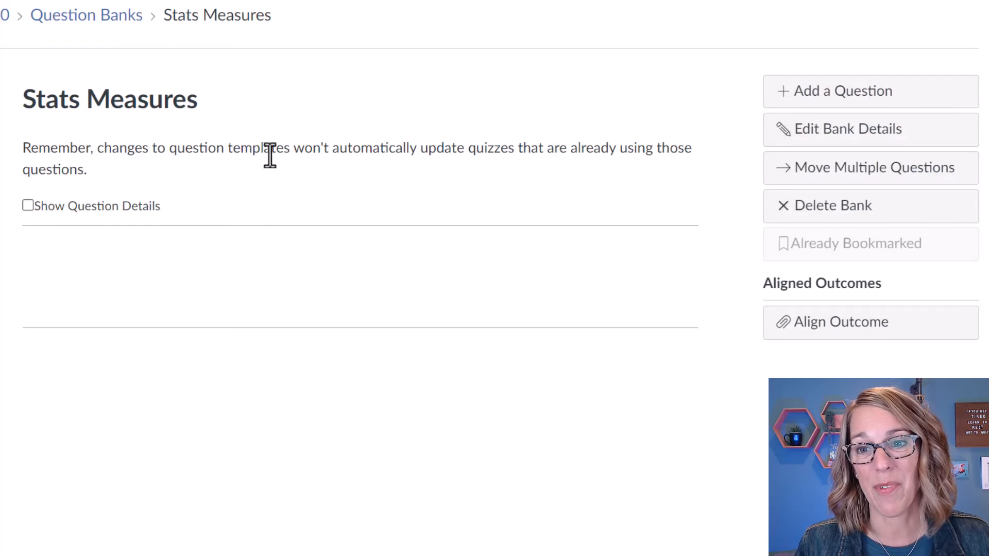
click(863, 98)
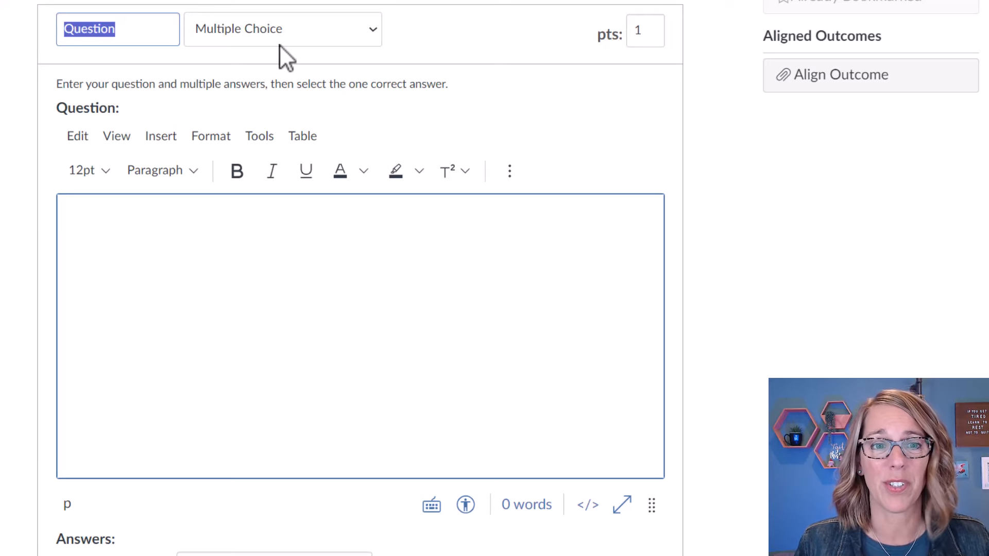
click(372, 29)
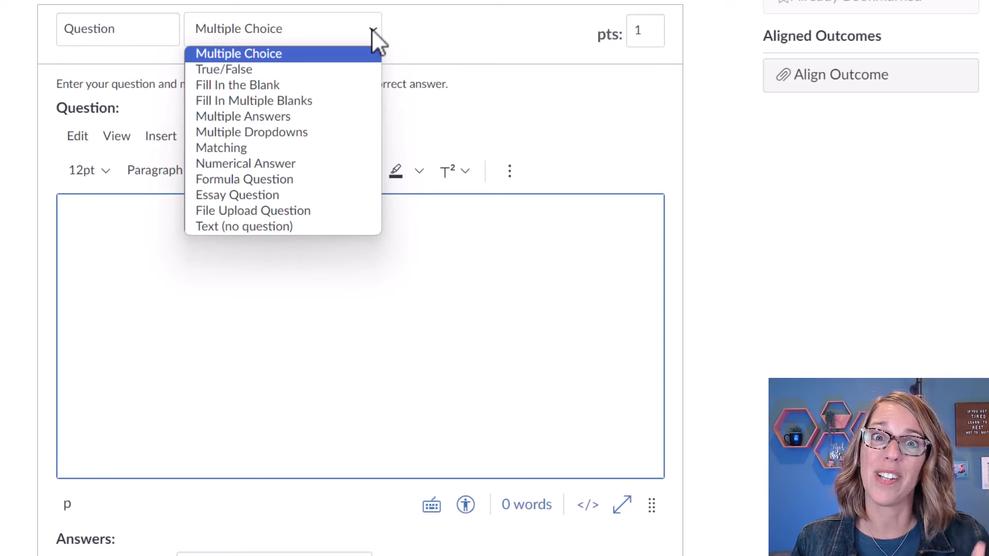
click(322, 54)
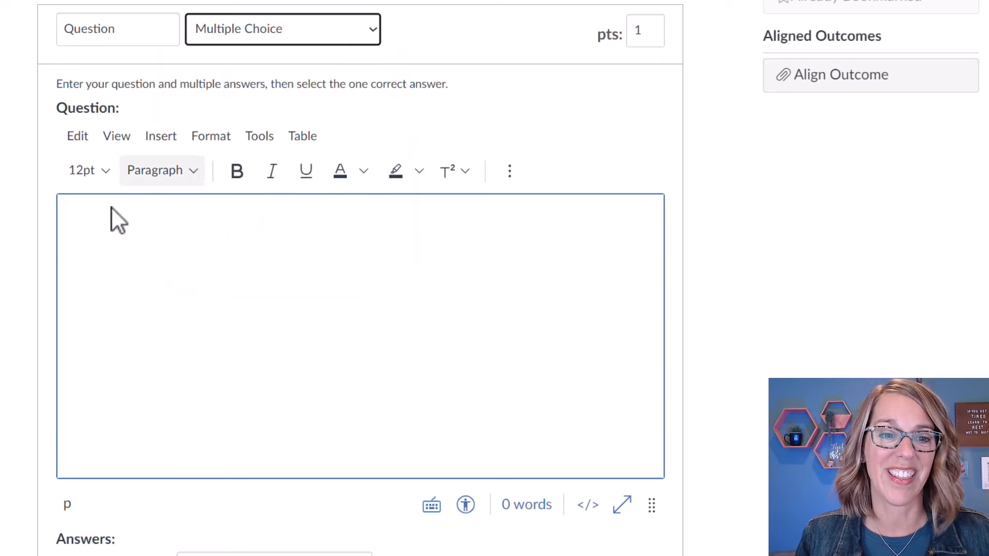
Enter the question text 'Which of the following is a measure of center?'.
click(126, 210)
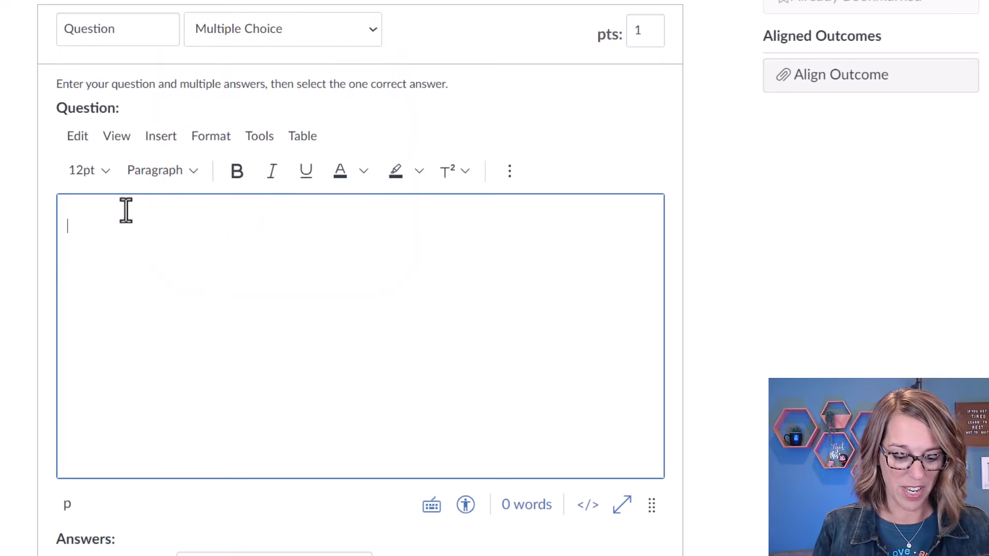
text(Which of the fo)
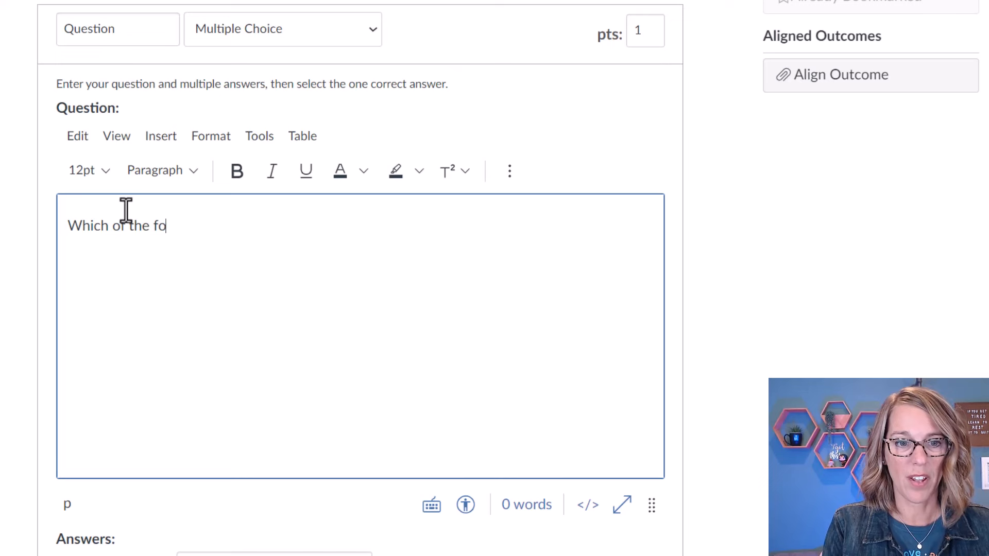
text(llowing is a mes)
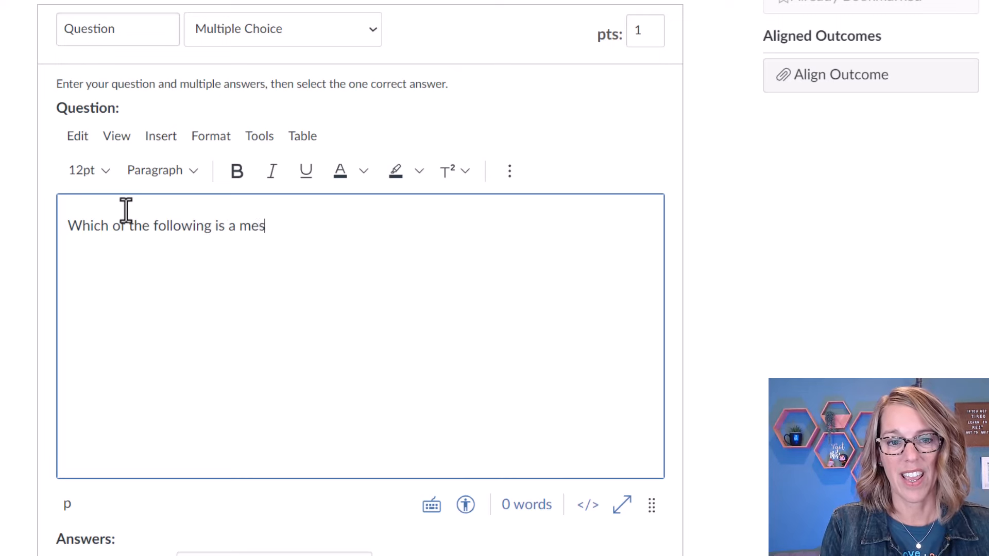
key(BackSpace)
text(asure of center?)
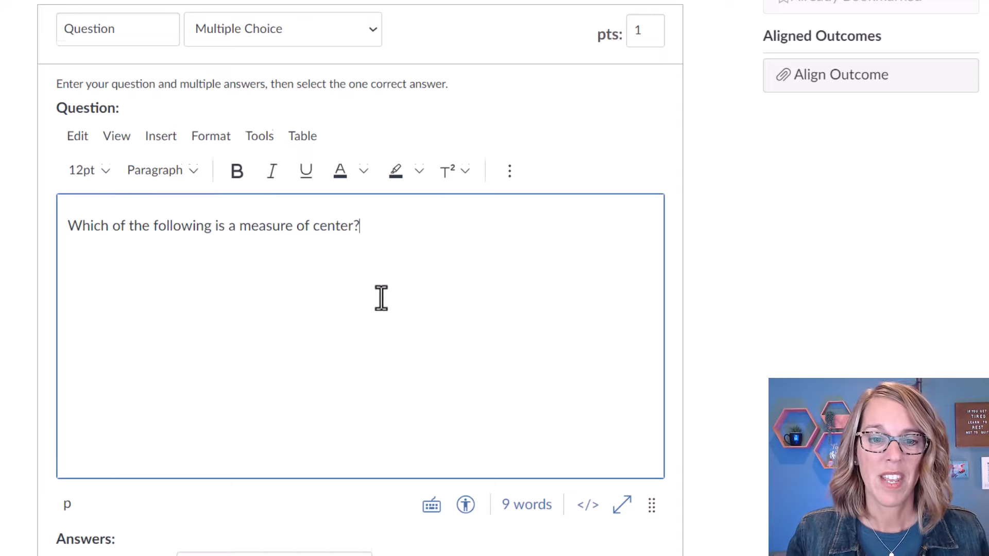
scroll(381, 296, down, 6)
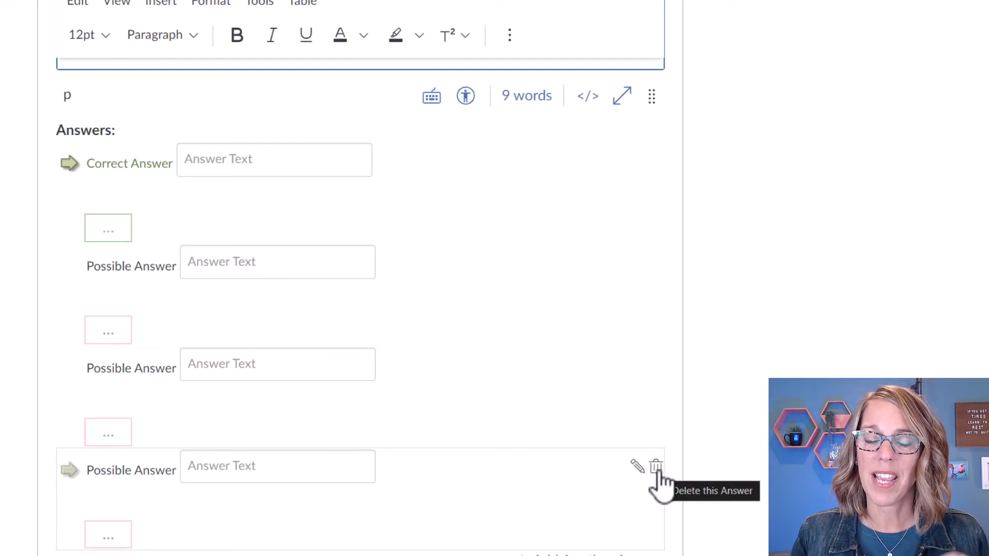
scroll(594, 454, down, 2)
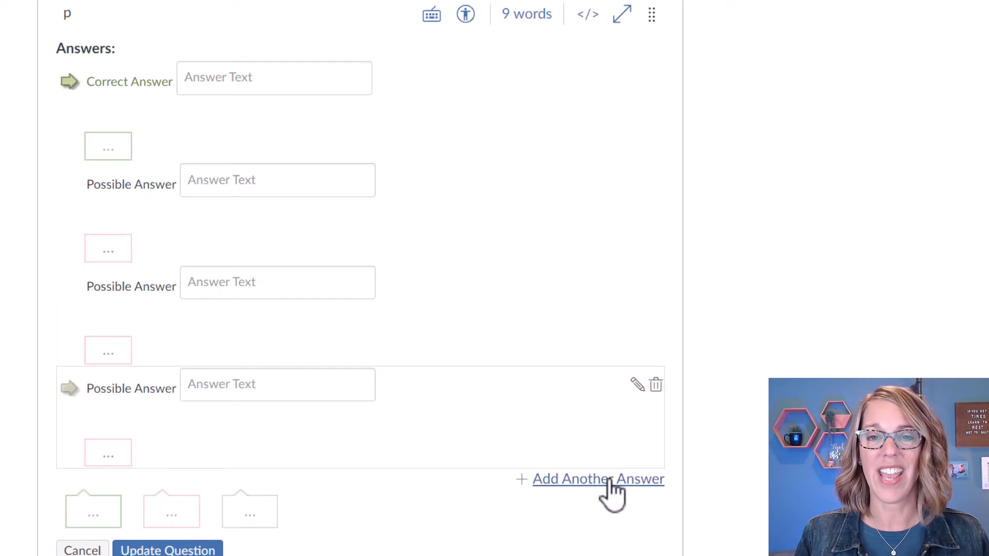
scroll(612, 491, up, 2)
click(204, 169)
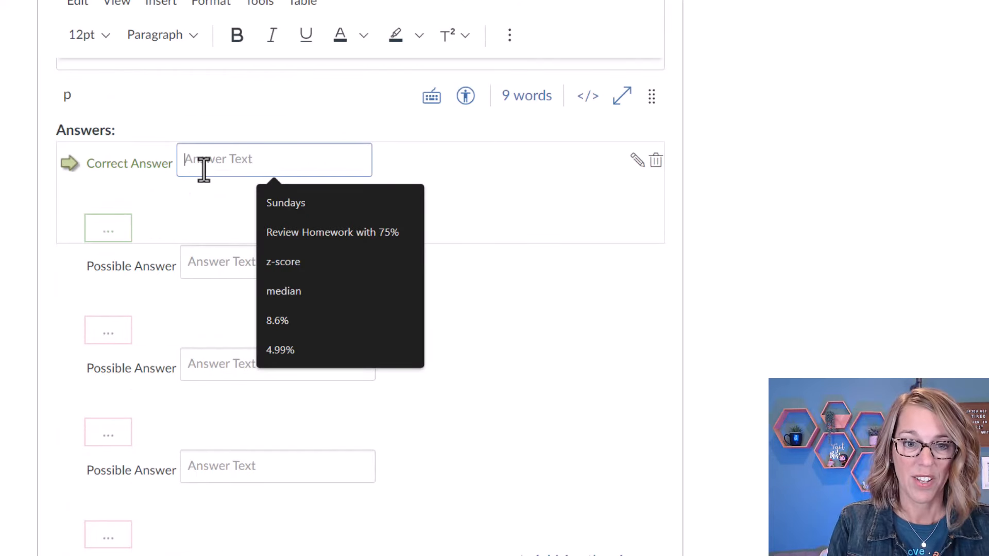
Fill in answers Z-score, Standard Deviation, Median and Percentile, and mark Median as correct.
text(Z-score)
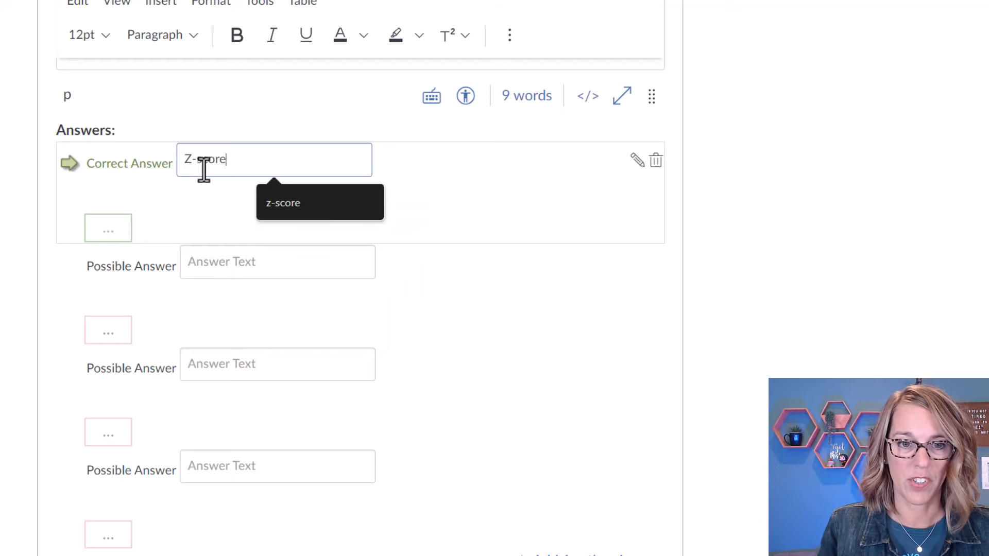
click(217, 252)
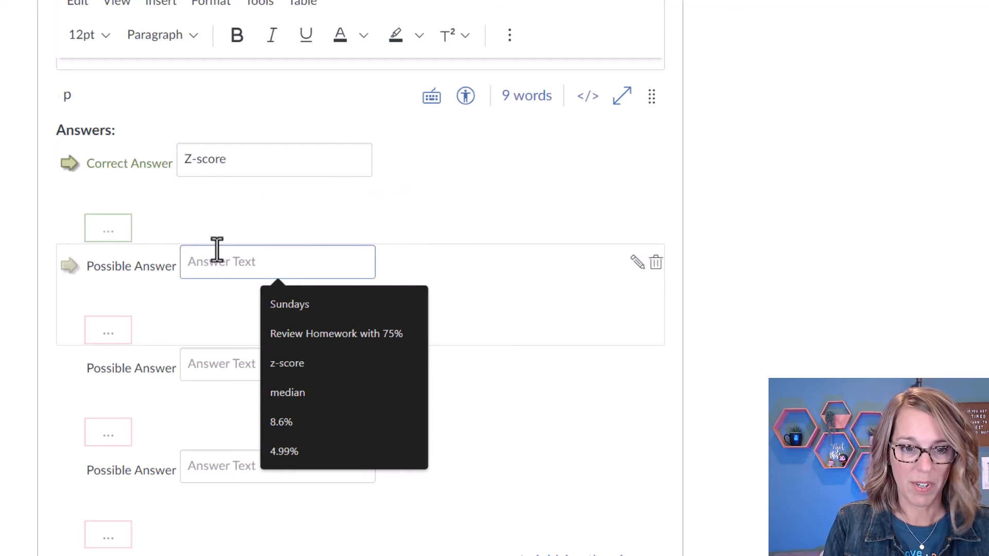
text(Standard Devi)
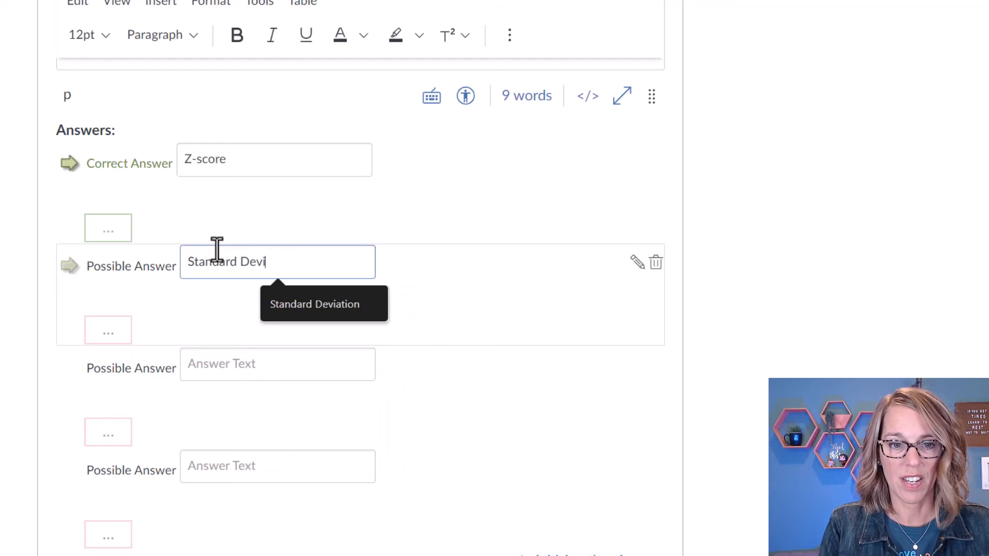
text(ation)
click(200, 362)
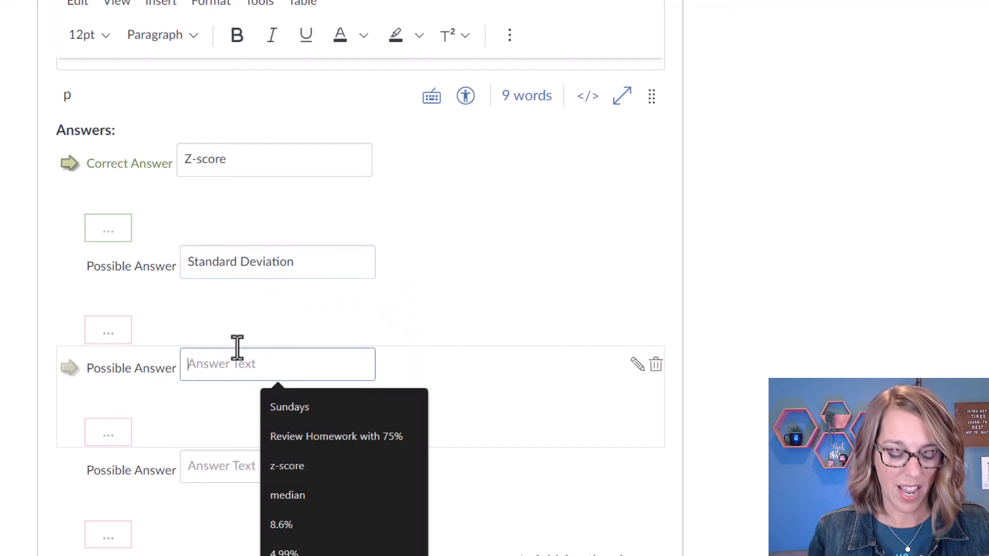
text(Median)
click(235, 473)
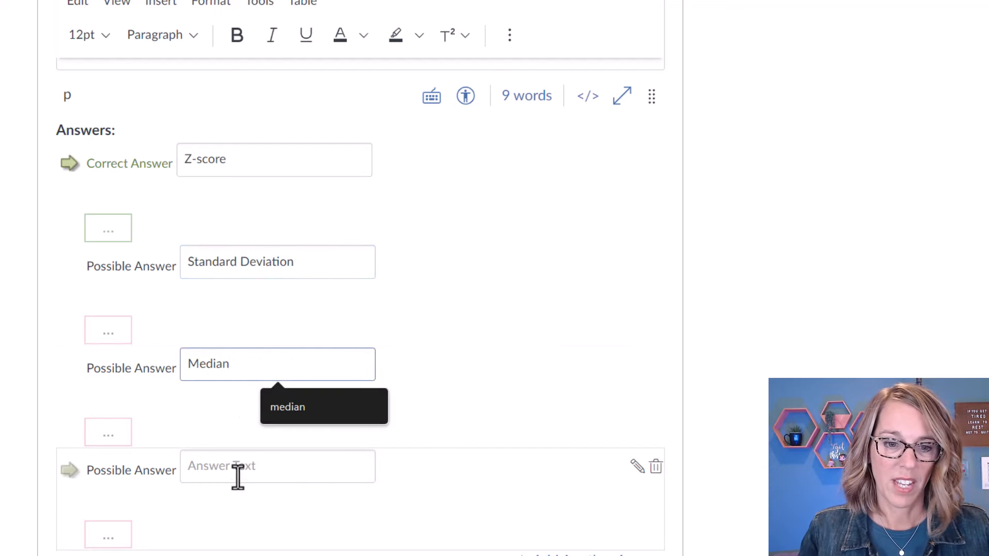
text(Perce)
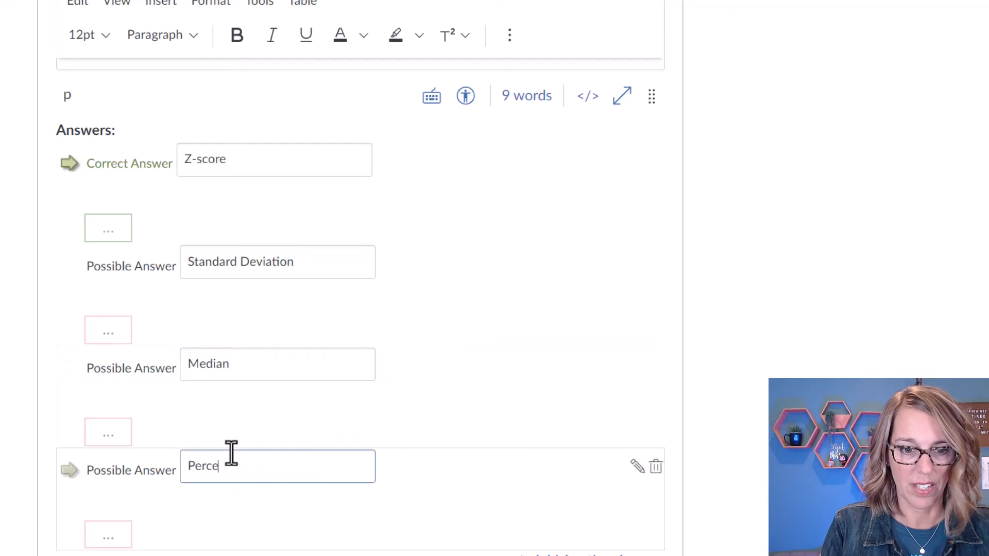
text(ntile)
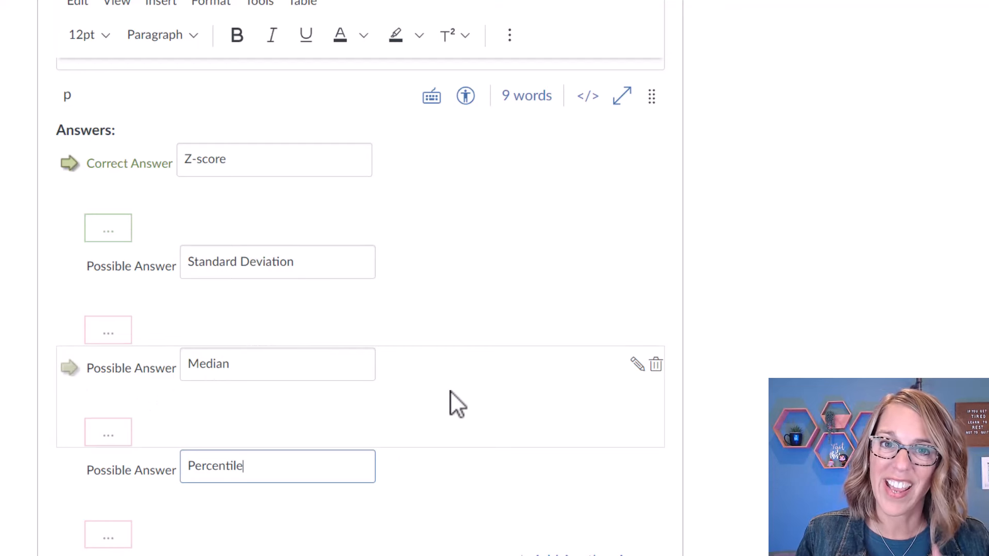
click(70, 368)
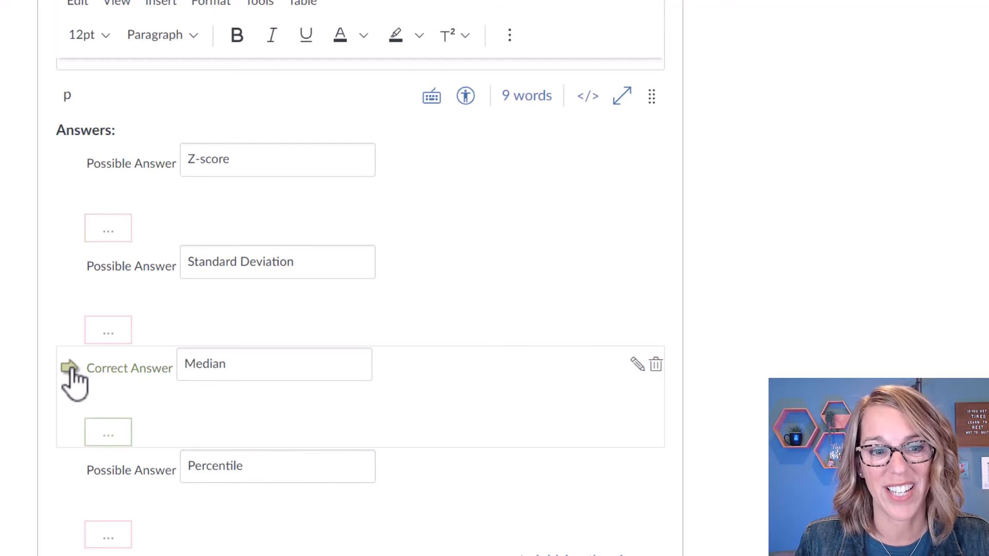
Add the comment 'Great job!' to the Median answer.
click(117, 438)
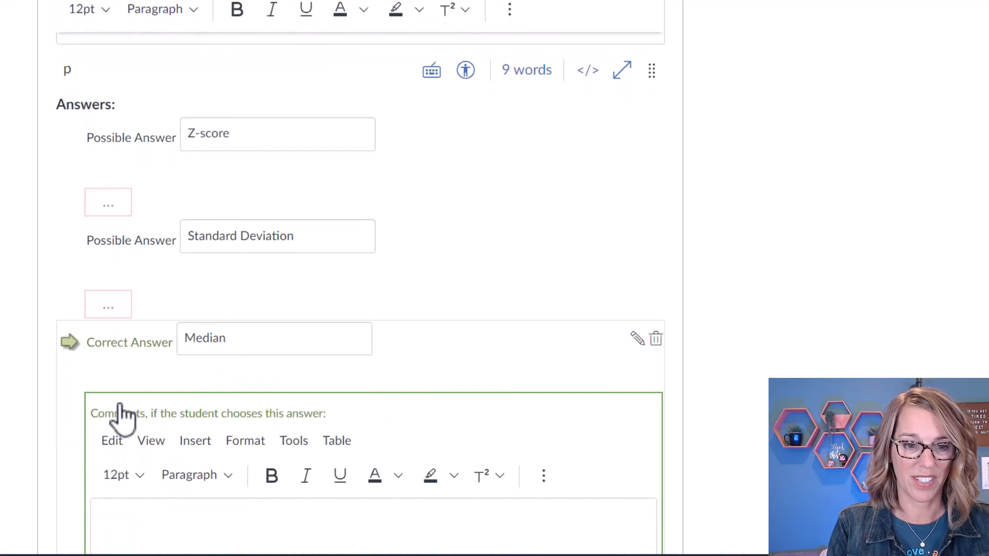
click(124, 512)
text(Great jo)
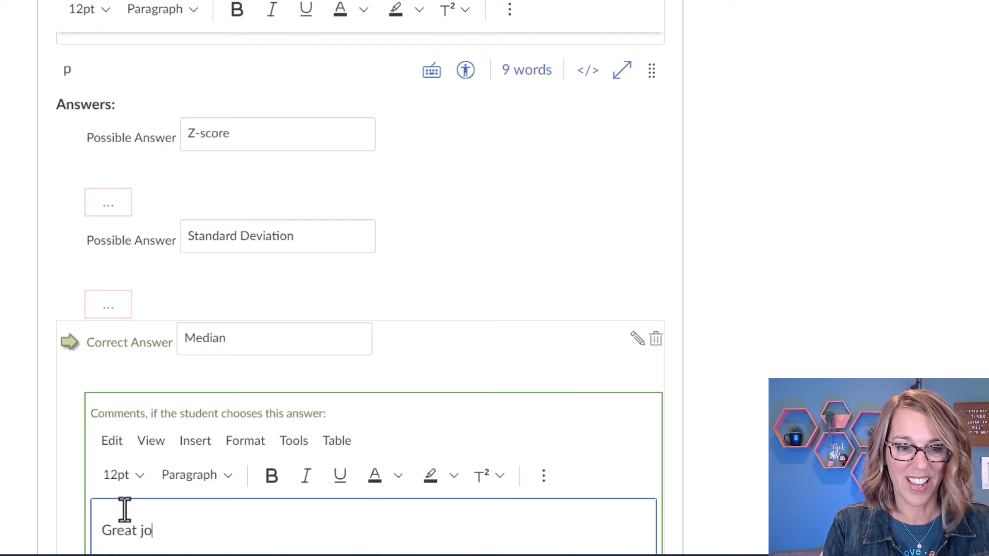
text(b!)
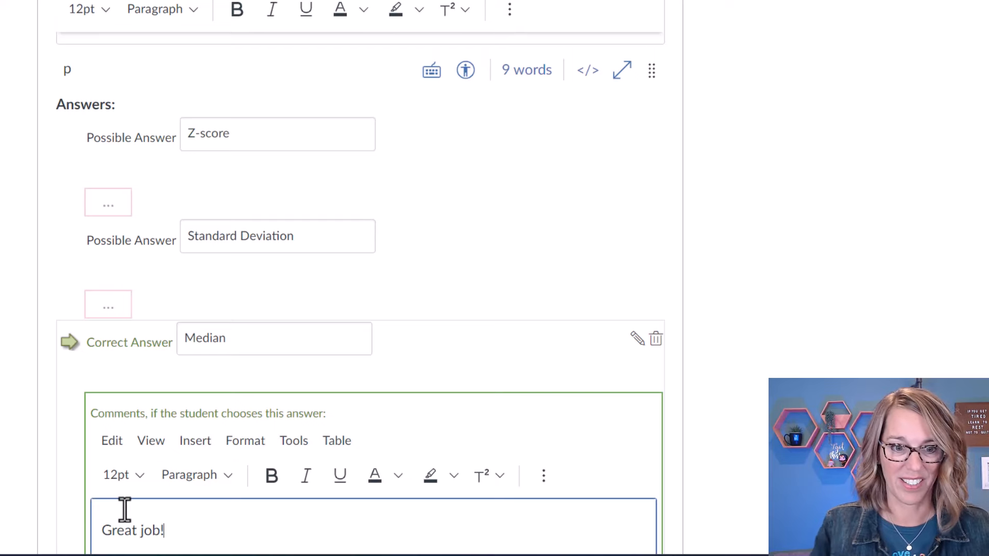
scroll(526, 414, down, 3)
scroll(526, 414, down, 5)
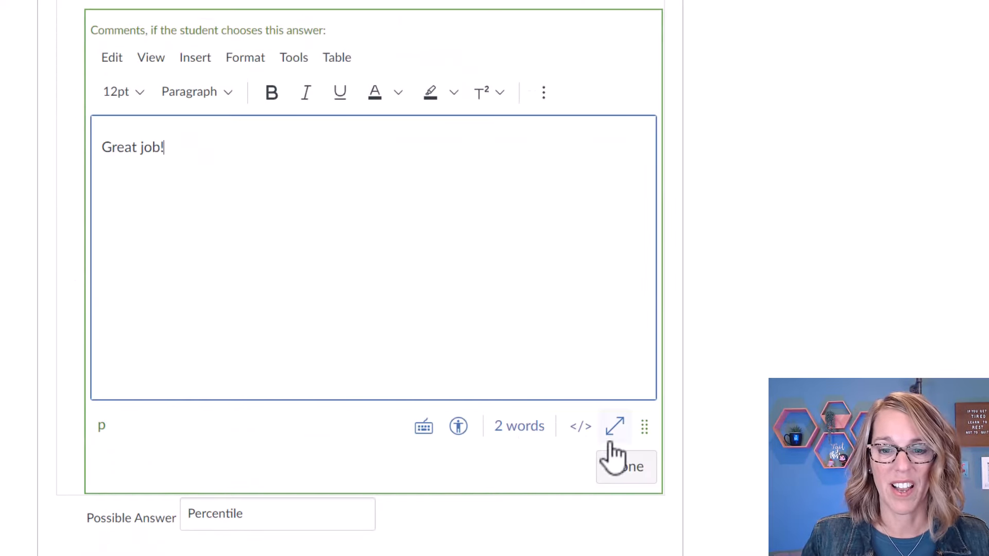
click(623, 465)
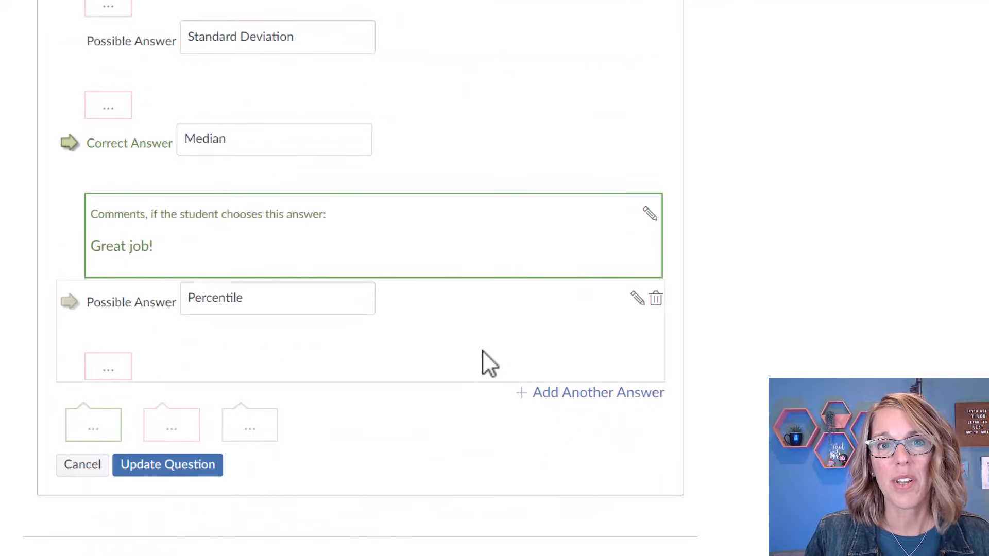
Add the comment 'Remember, this is a measure of spread' to Standard Deviation.
scroll(481, 329, up, 4)
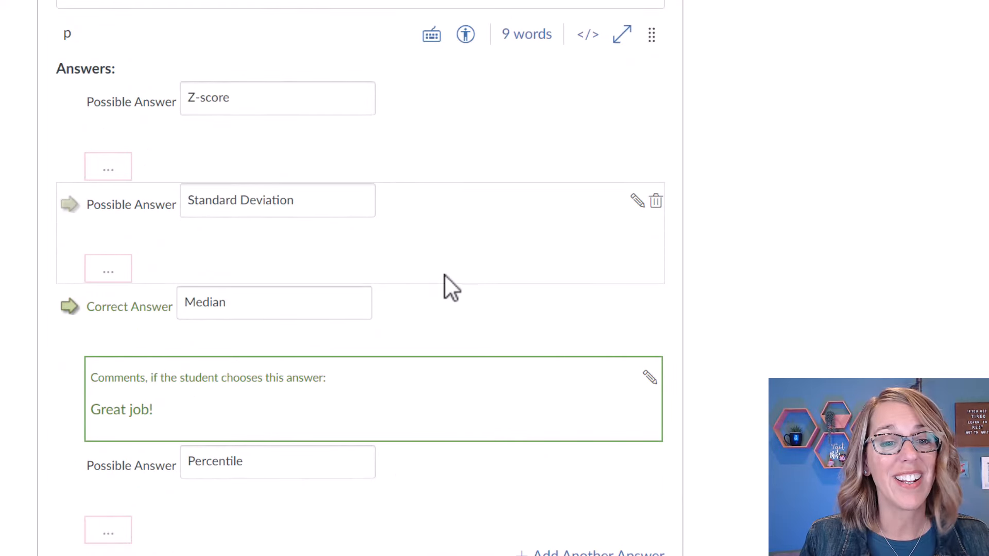
click(118, 281)
text(Remember, this is a measure of spread)
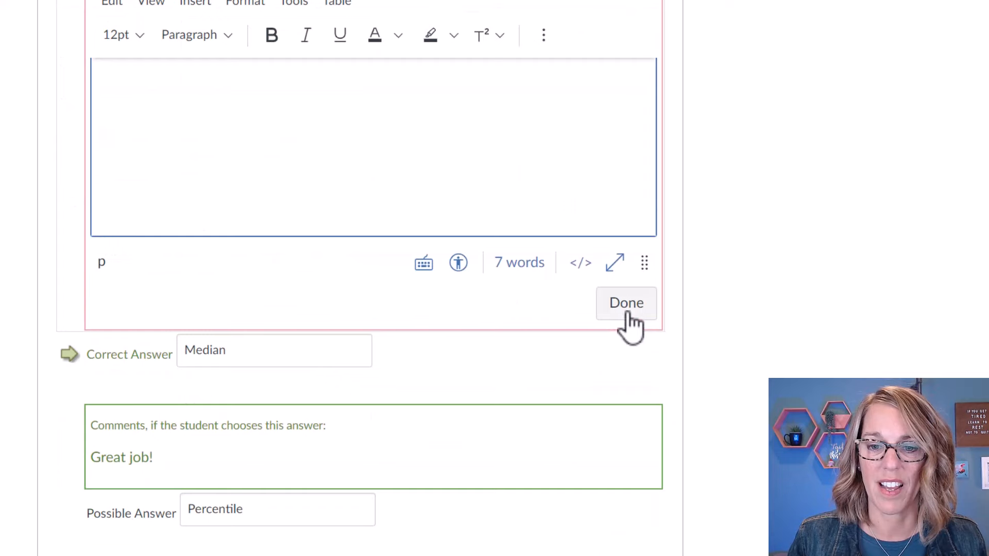
click(626, 302)
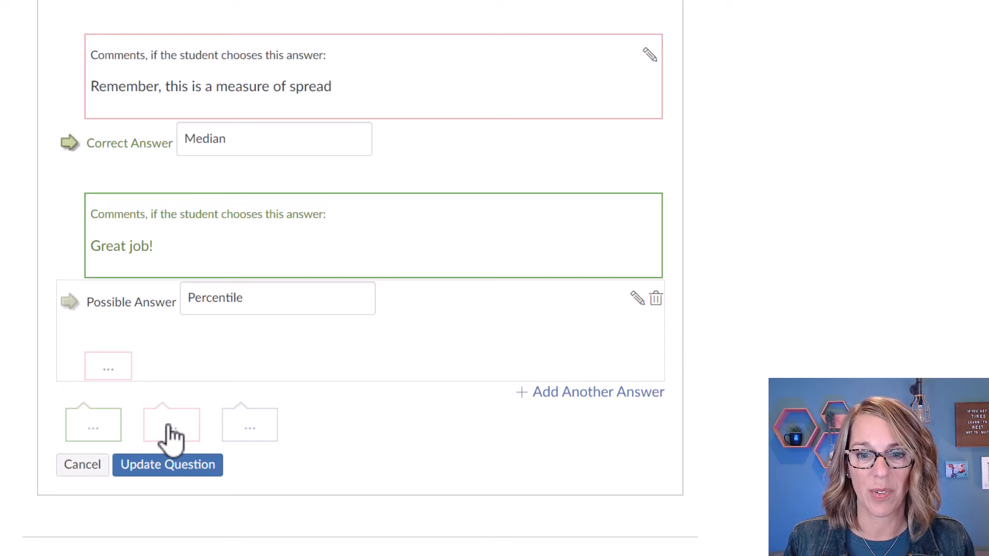
scroll(304, 421, up, 8)
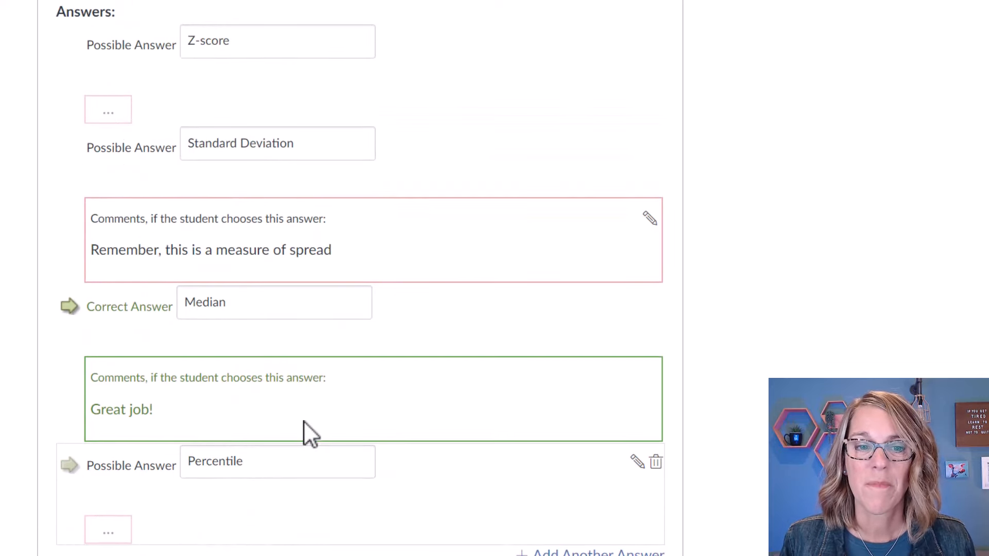
scroll(305, 422, down, 10)
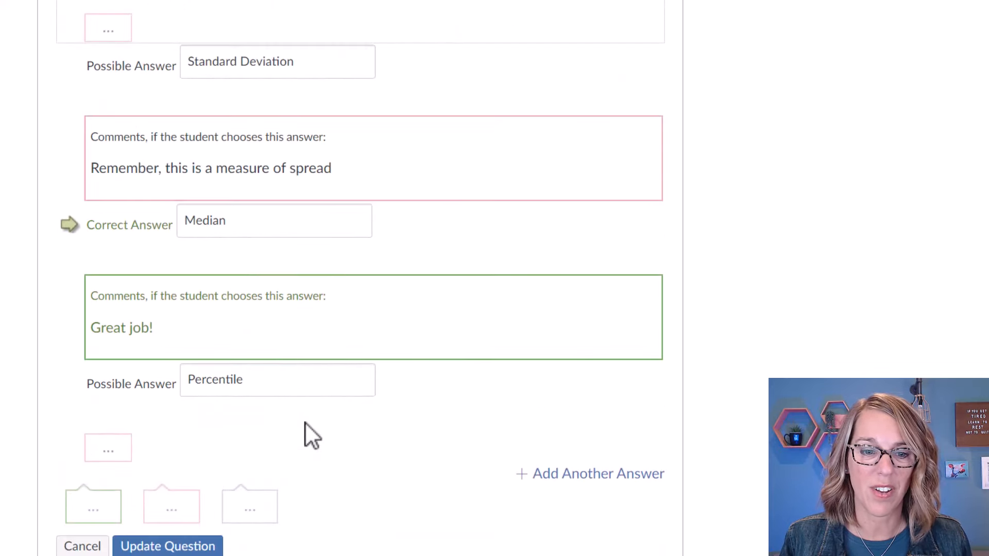
Save the measure-of-center question and start another new question in the bank.
click(201, 484)
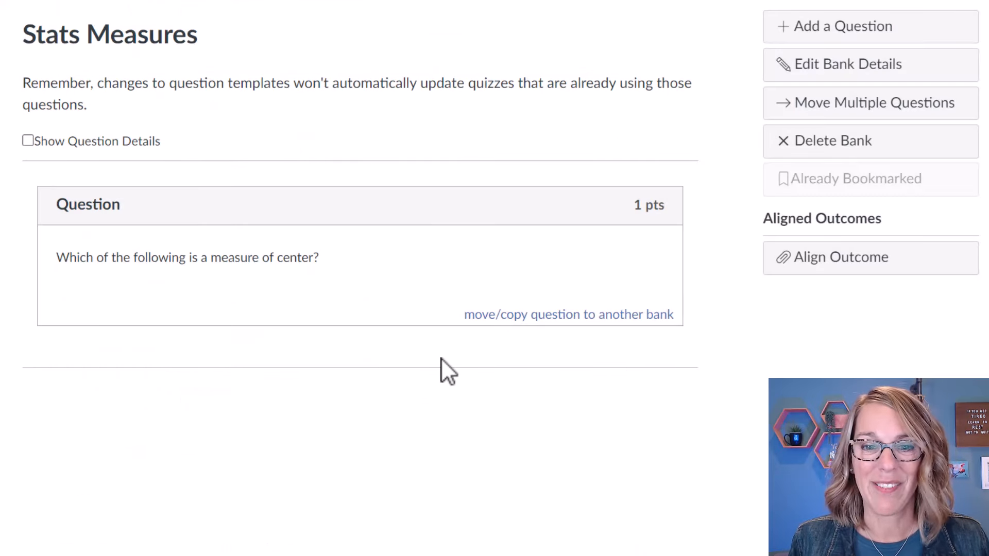
click(866, 26)
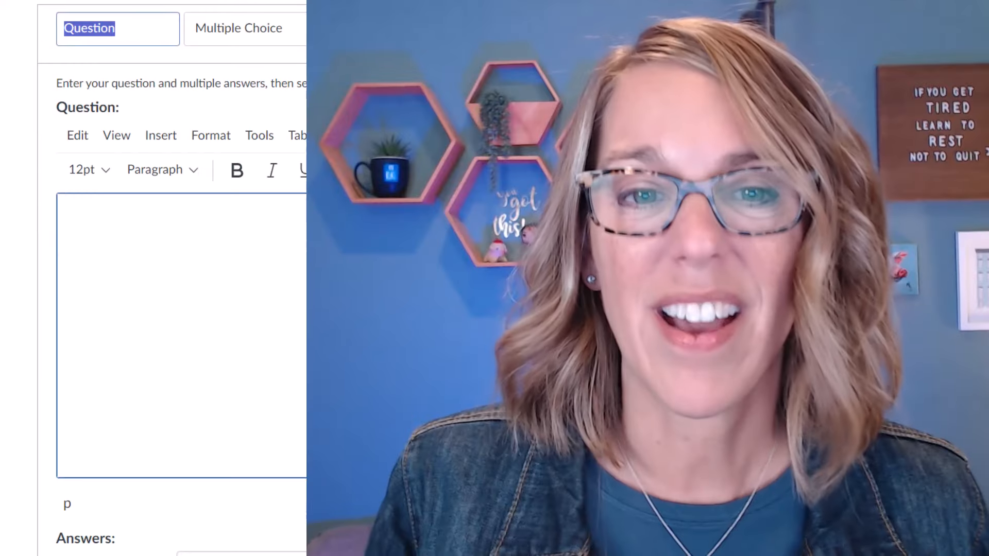
click(361, 28)
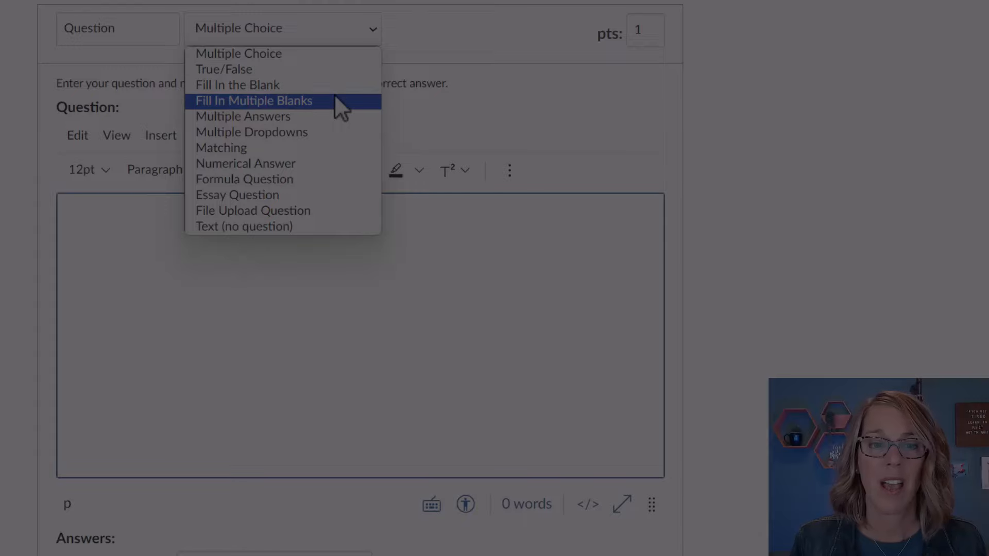
Set the question to Fill In Multiple Blanks and type 'Z-score is a measure of [answer1'.
click(335, 100)
drag(56, 82, 298, 180)
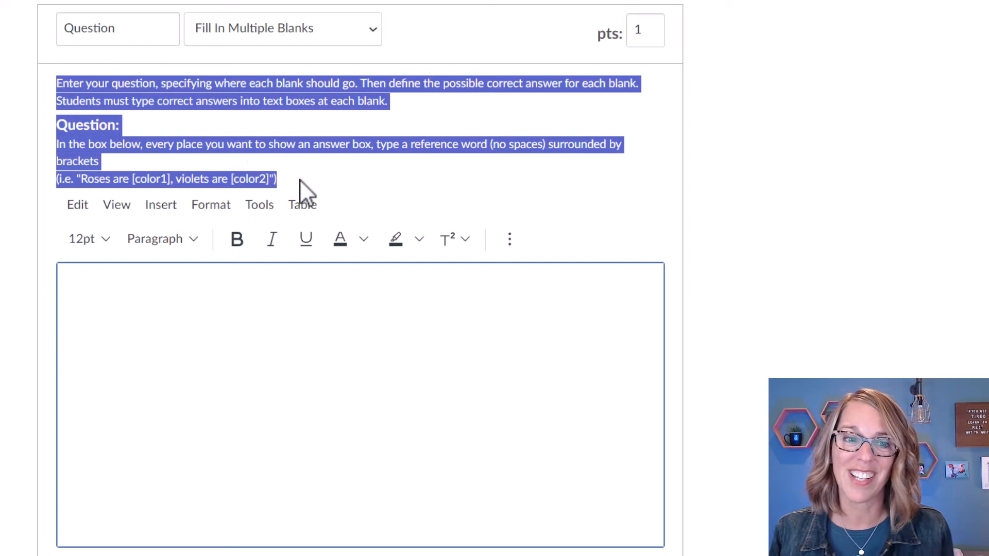
click(298, 179)
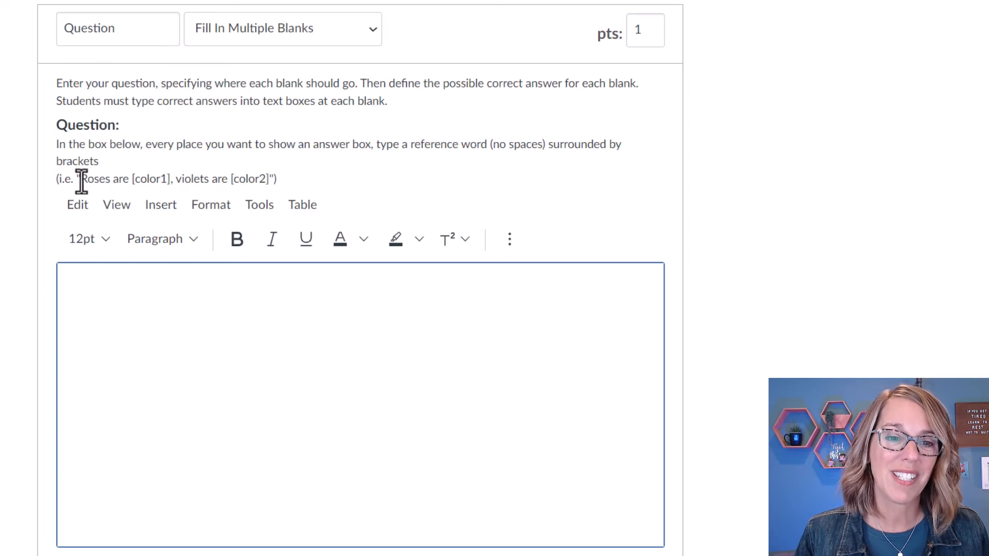
drag(70, 181, 276, 181)
click(129, 285)
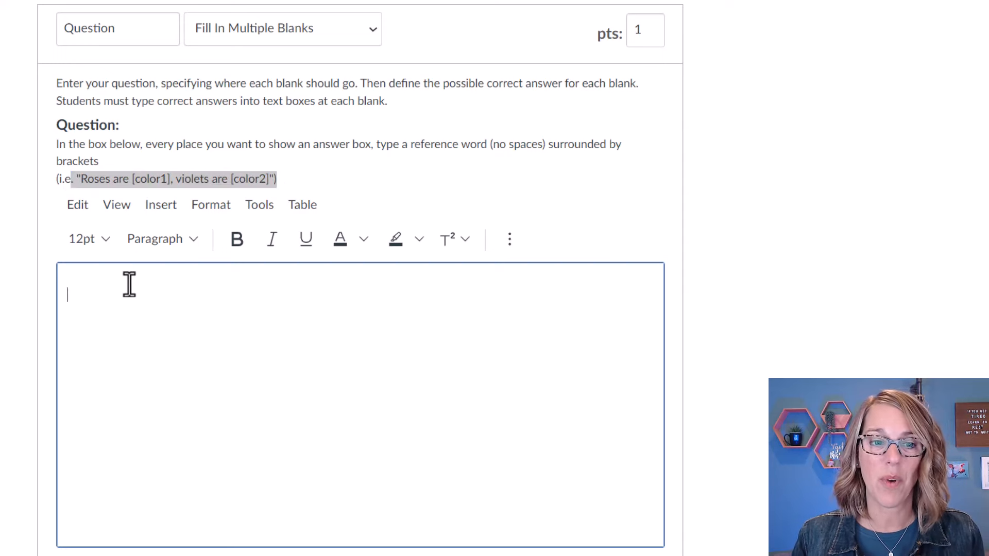
text(Z-score is a measure of )
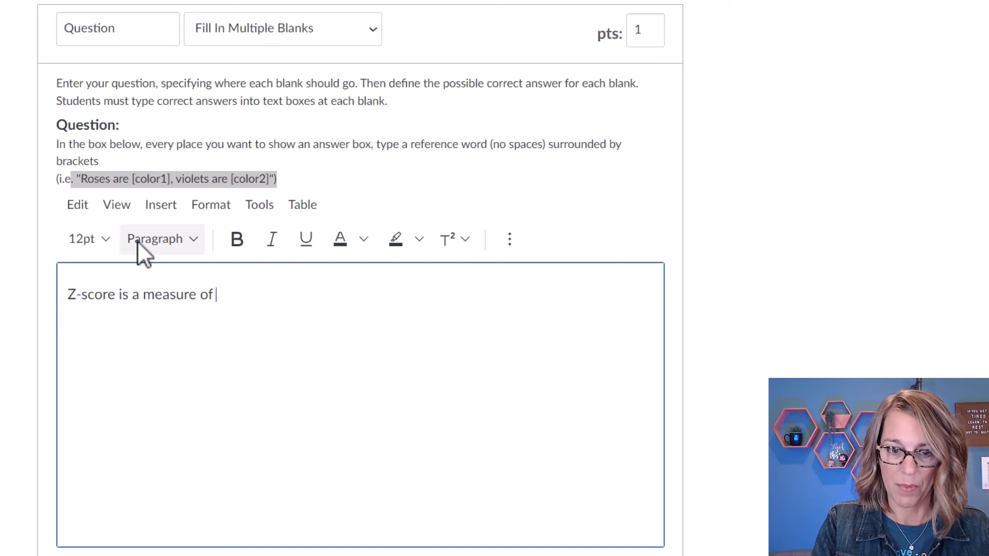
text([answer)
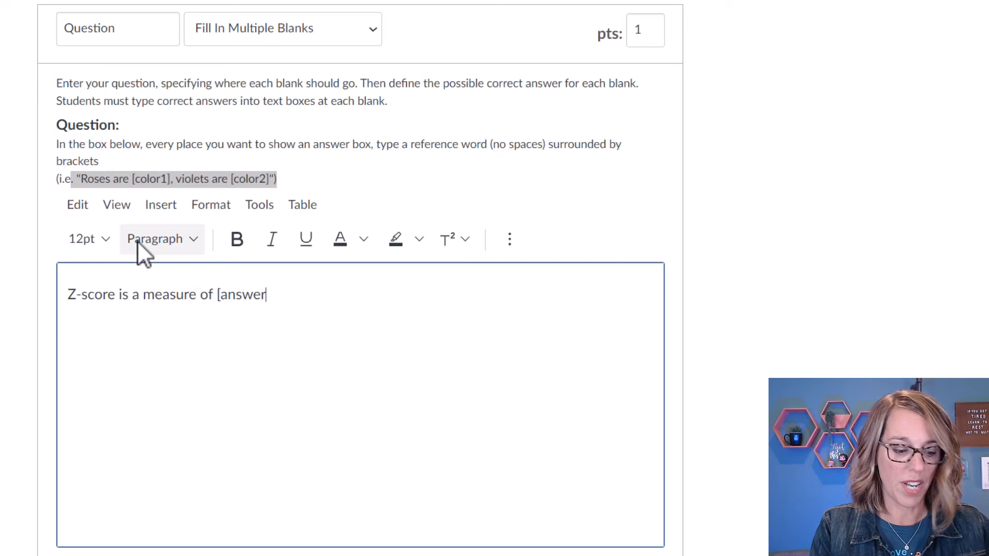
text(1)
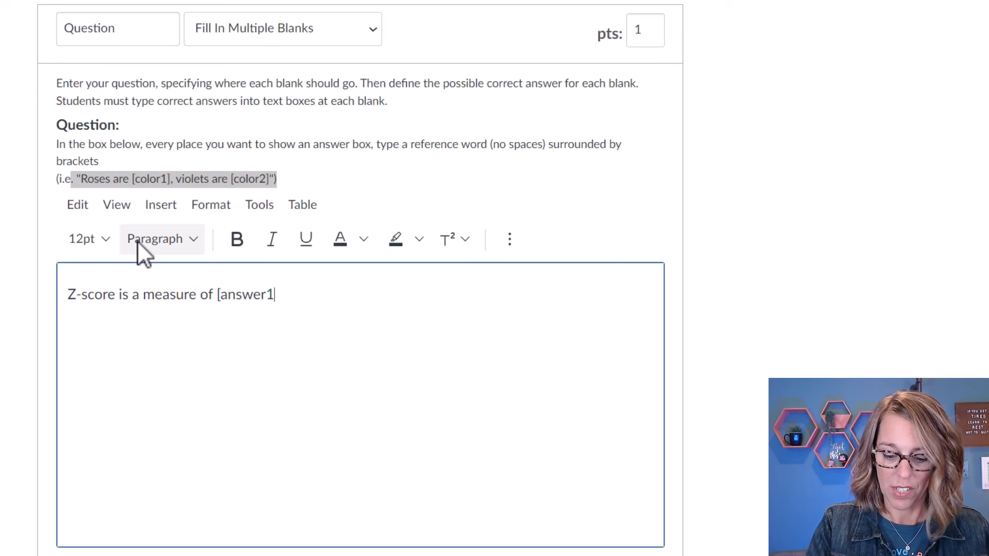
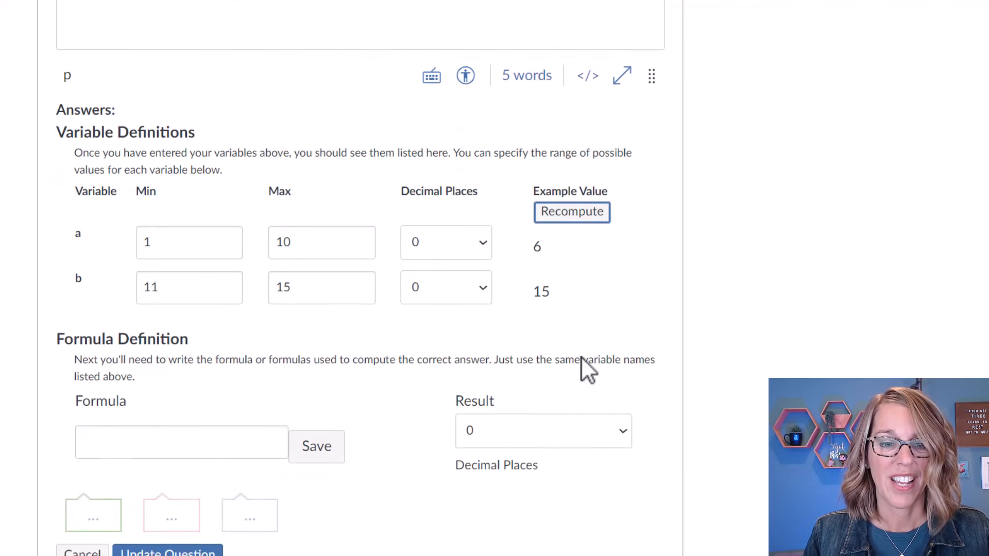
Define the question's answer formula as a+b and save it.
click(111, 438)
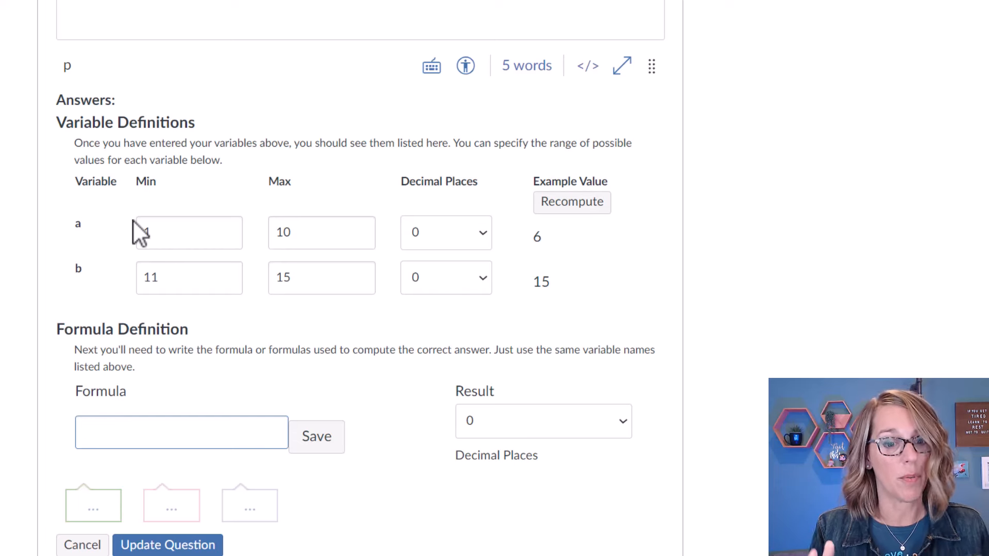
text(a+b)
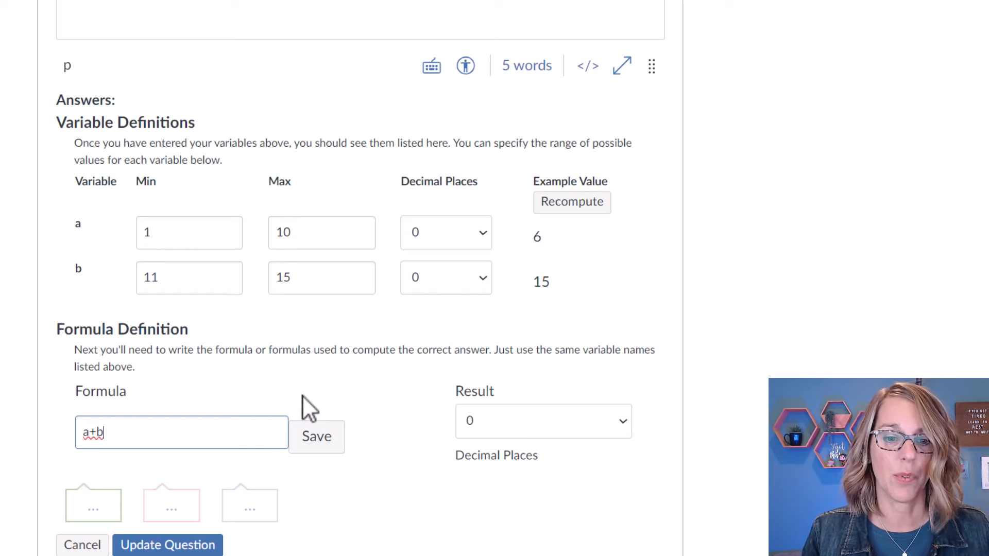
click(322, 444)
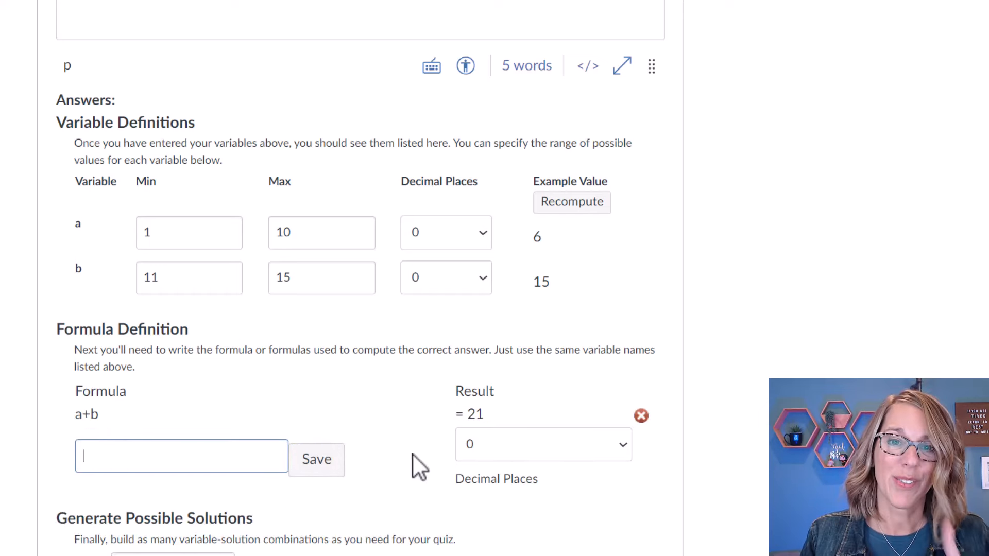
Generate 5 possible value combinations with no error margin.
scroll(412, 456, down, 2)
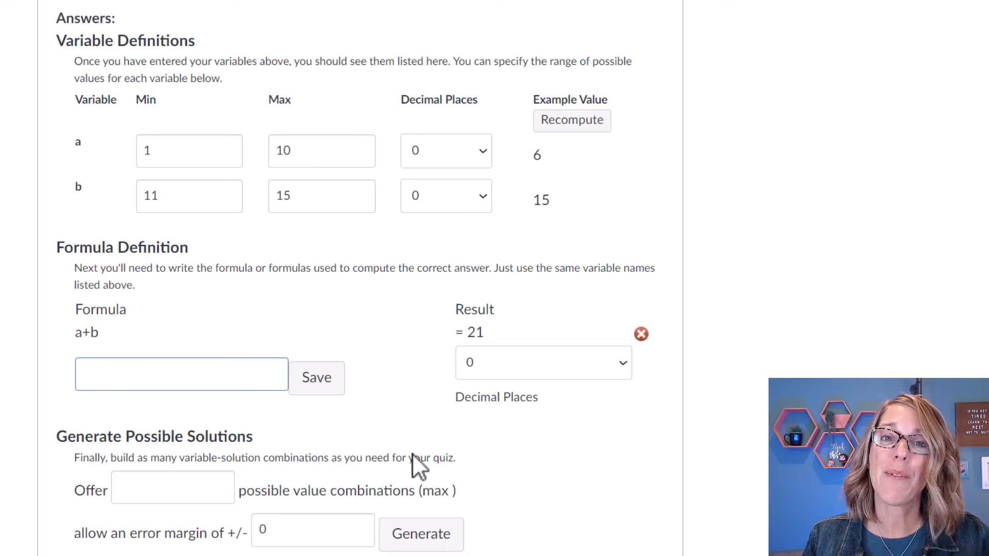
scroll(412, 455, down, 2)
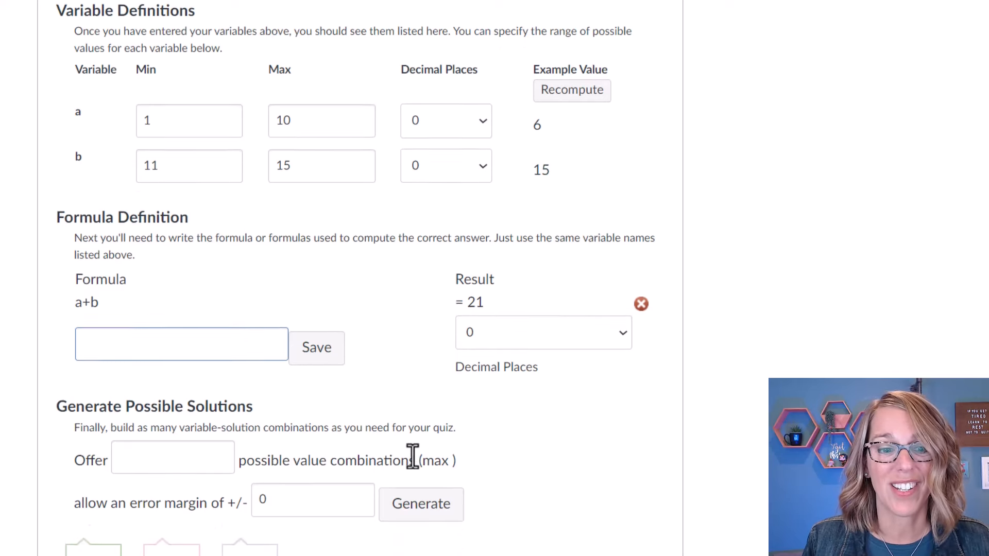
click(168, 417)
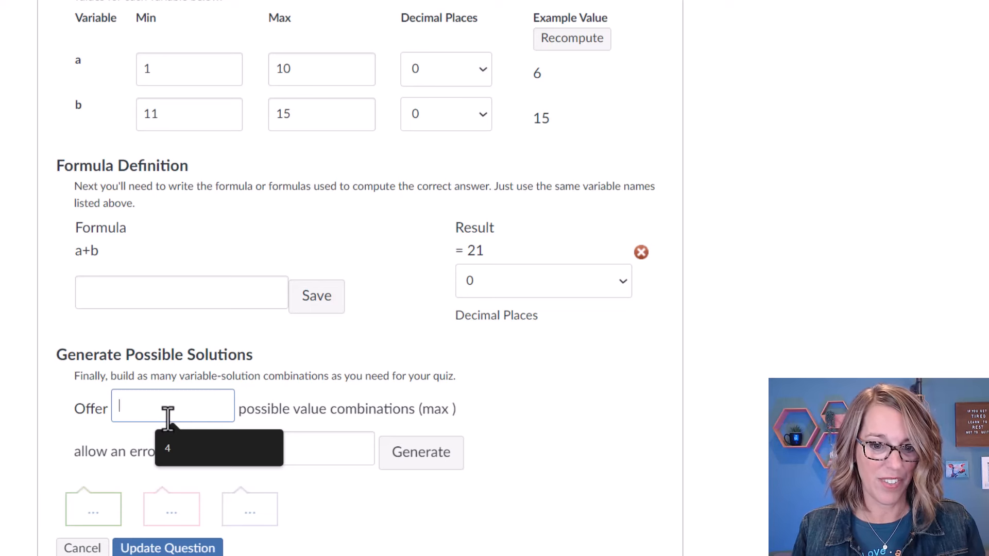
text(5)
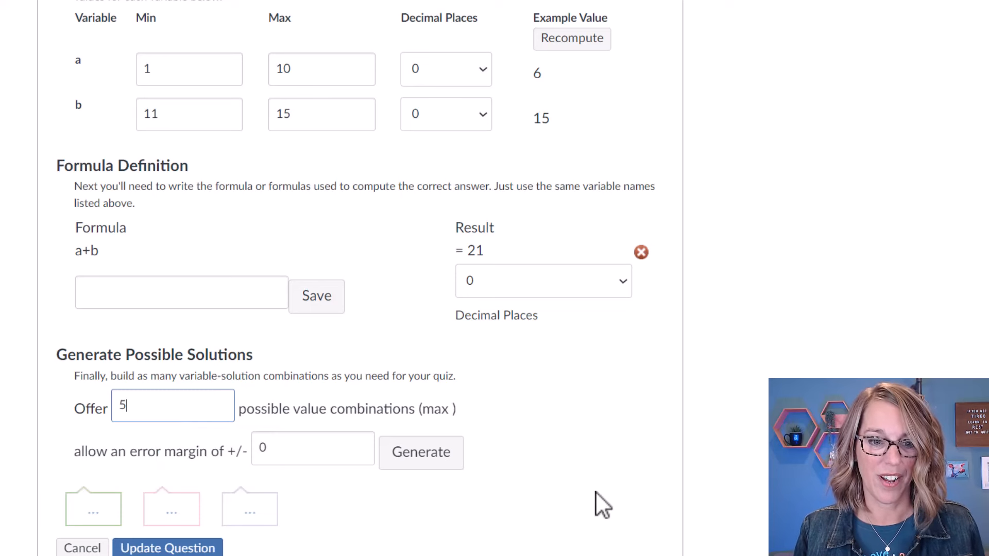
click(445, 462)
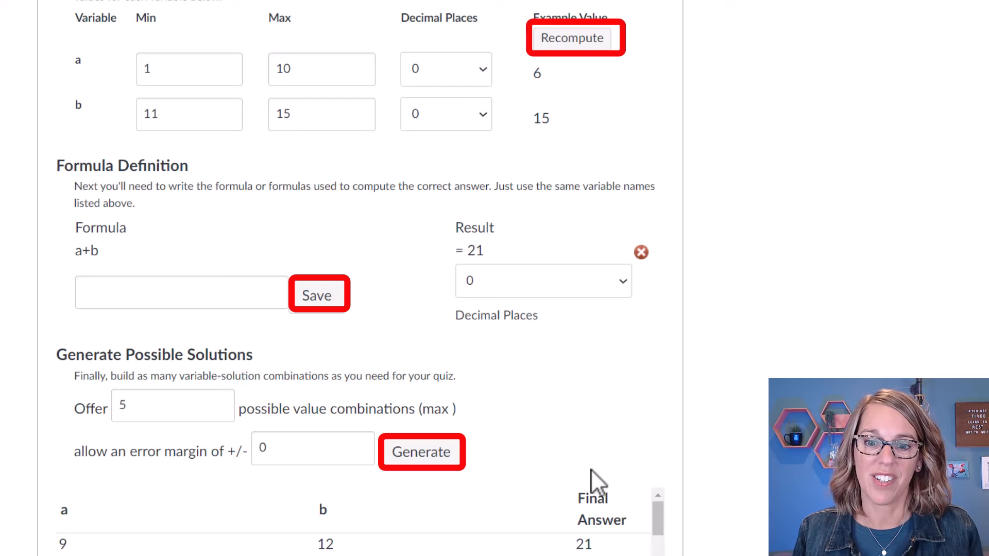
Review the generated solutions and update the question, then browse the Stats Measures bank list.
scroll(613, 464, down, 3)
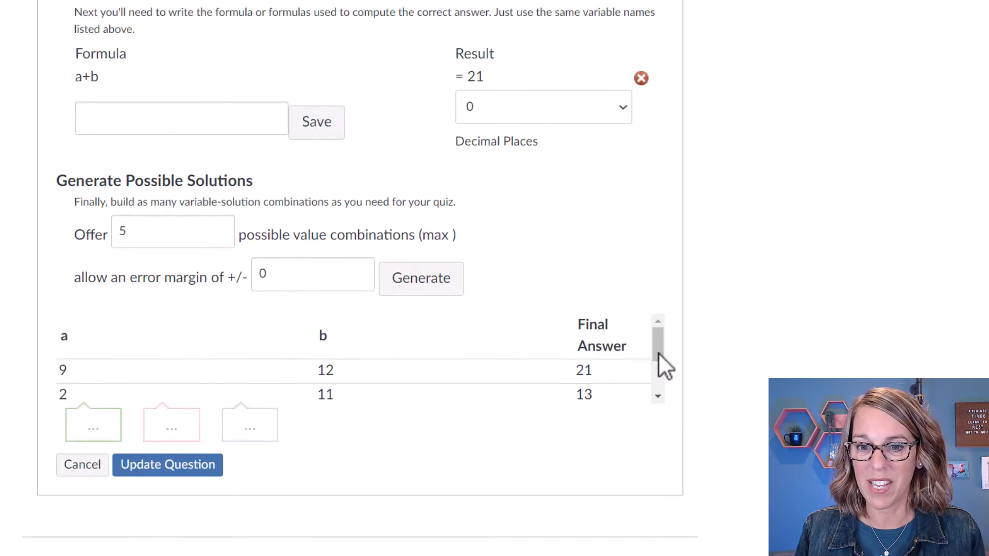
drag(658, 354, 656, 384)
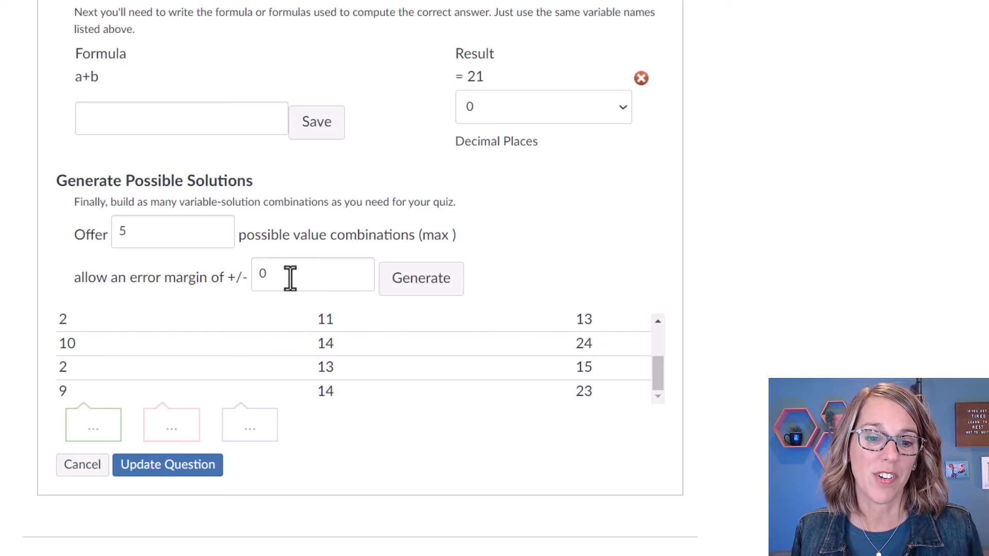
click(179, 467)
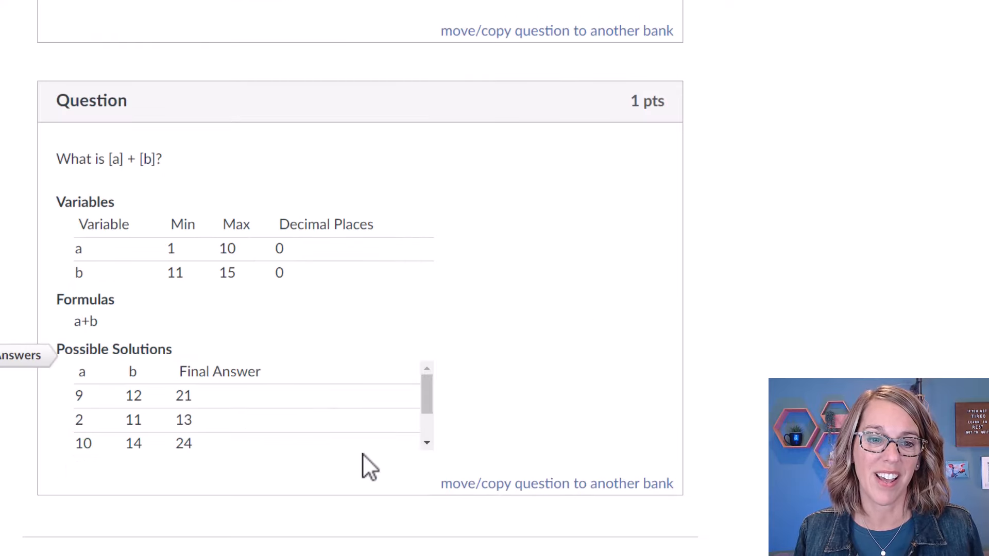
scroll(496, 419, up, 5)
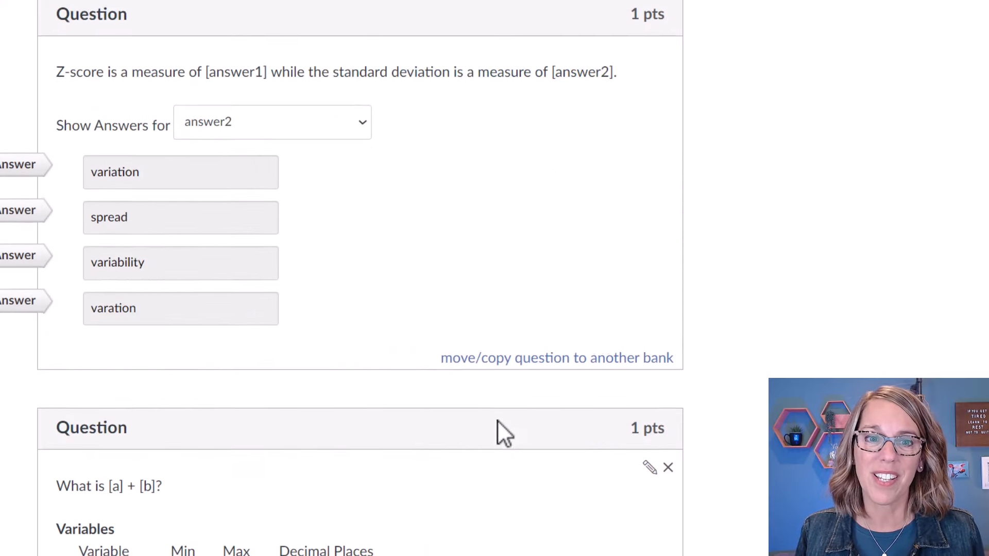
scroll(497, 419, up, 10)
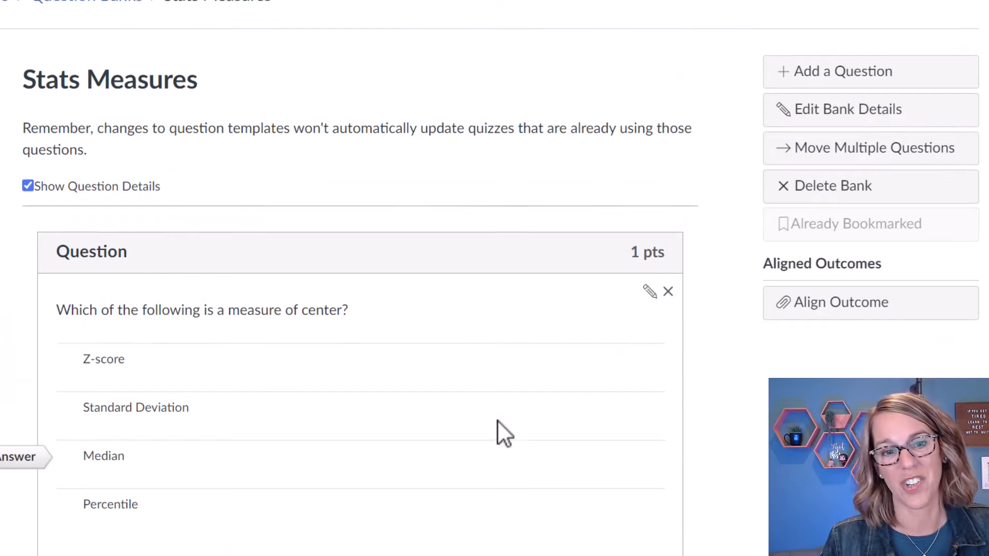
scroll(496, 419, down, 6)
scroll(496, 416, up, 2)
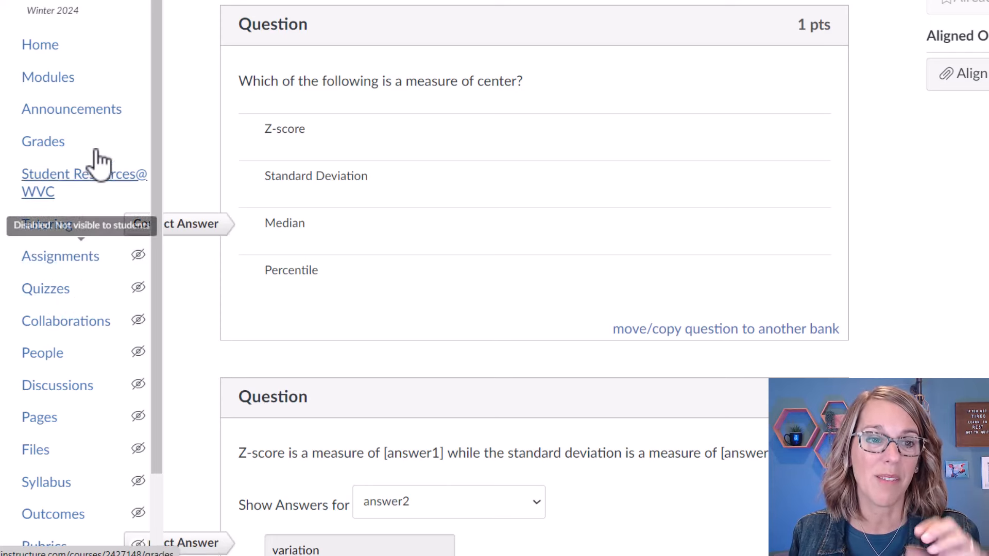
Start adding a new Classic quiz to the Week 2: Ch. 1 Functions module.
click(68, 79)
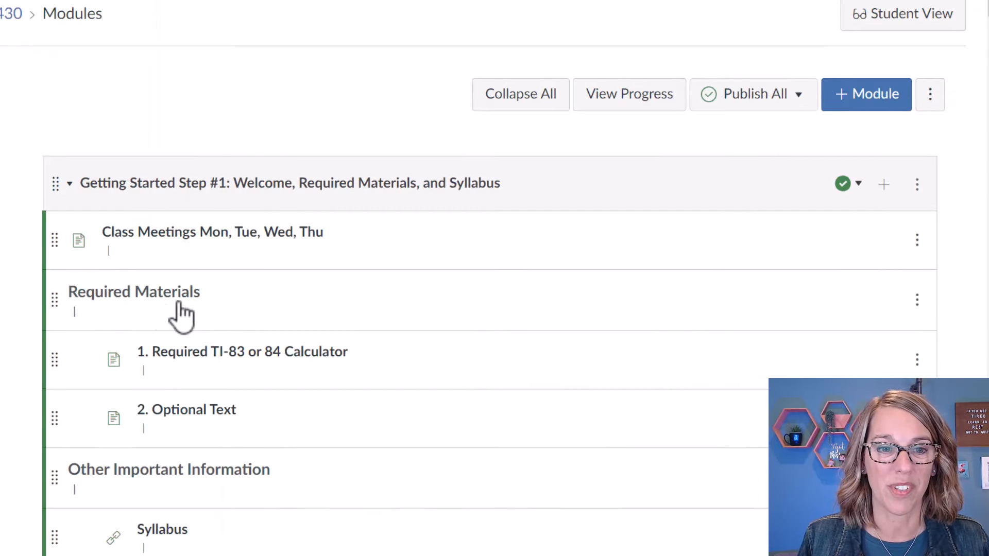
scroll(182, 312, down, 10)
scroll(188, 309, down, 6)
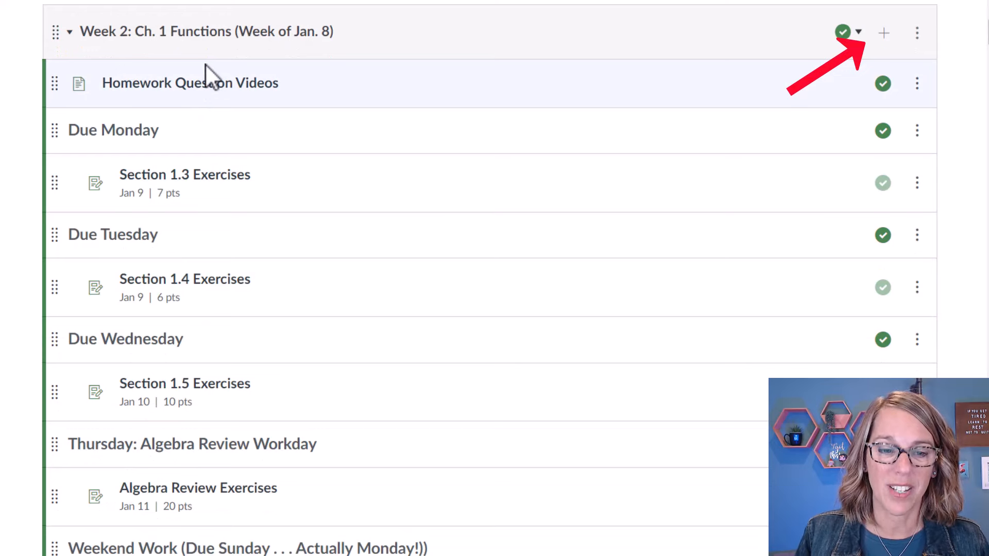
click(884, 34)
click(285, 129)
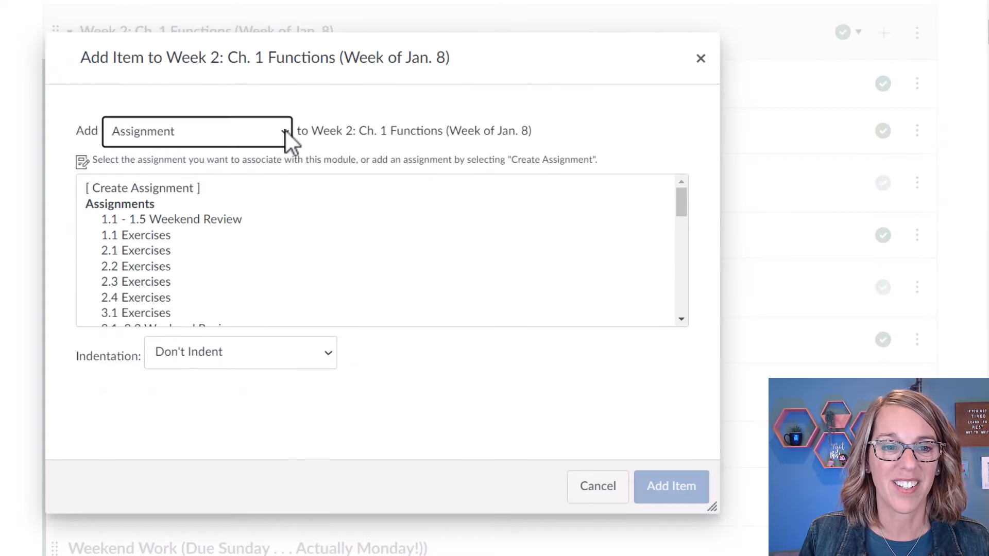
click(283, 129)
click(180, 173)
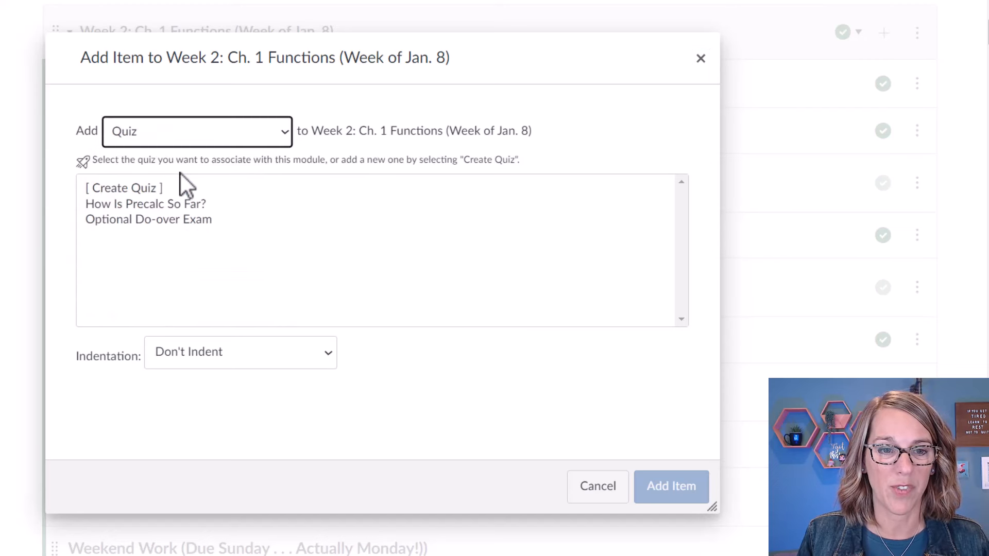
click(151, 189)
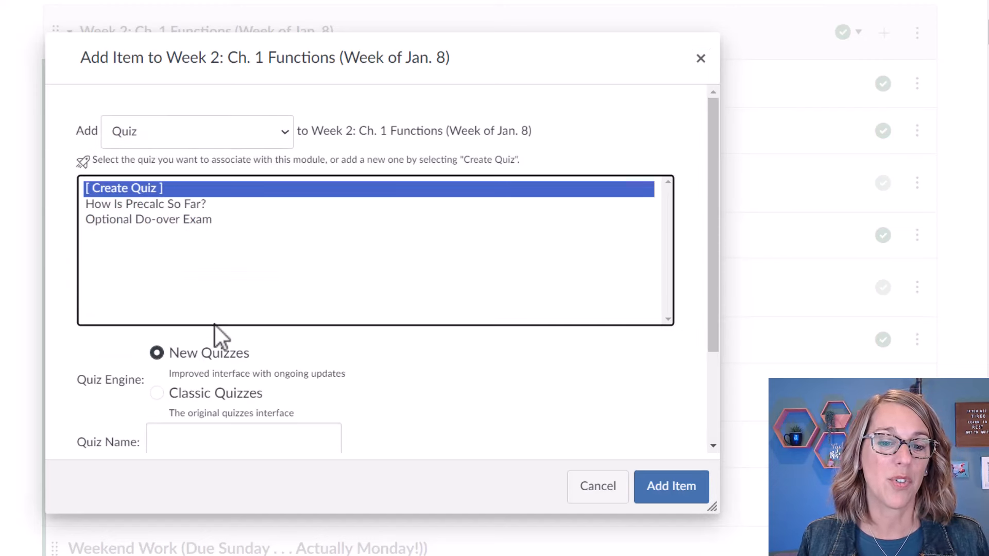
click(159, 396)
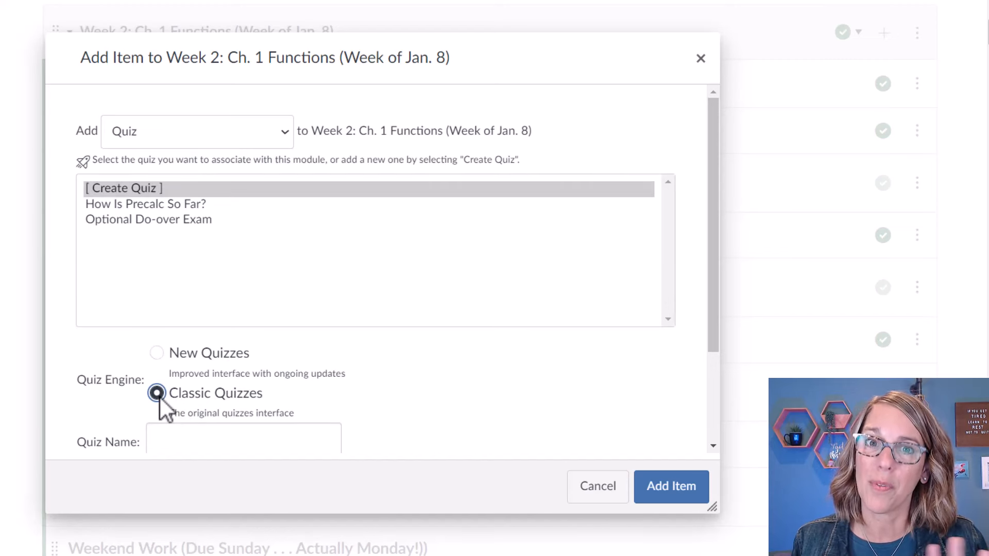
Name the quiz 'Unit 1', keep it in the Assignments group, and add it.
scroll(377, 389, down, 2)
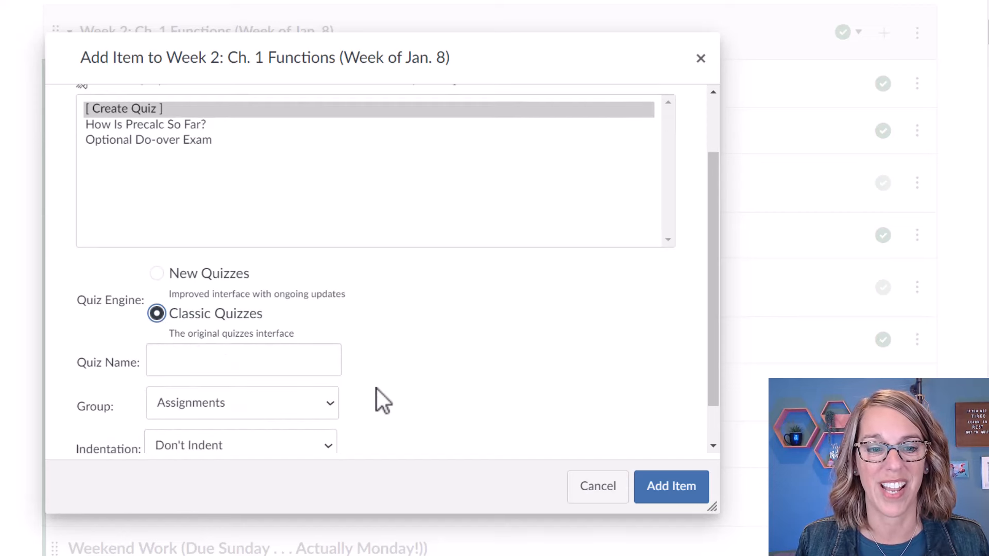
click(176, 368)
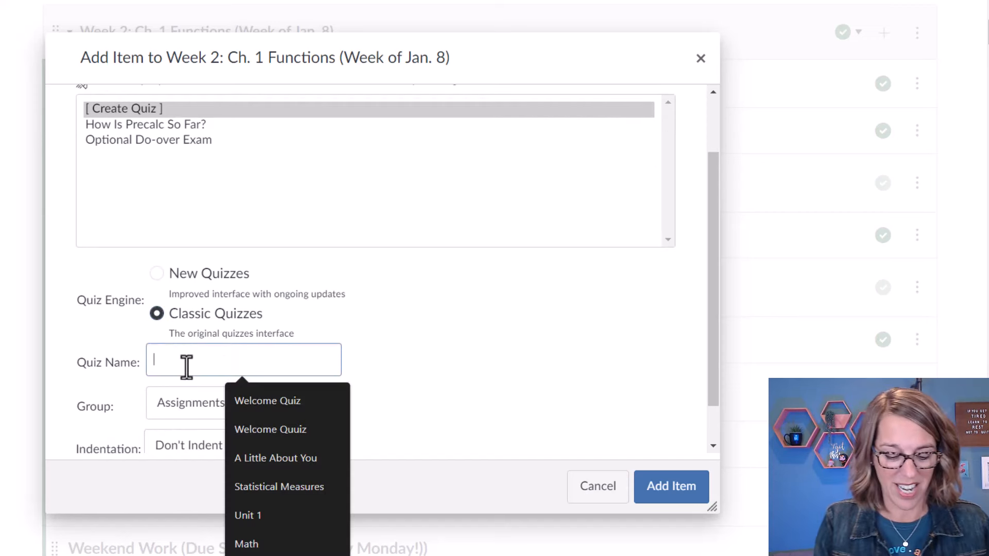
text(Unit 1)
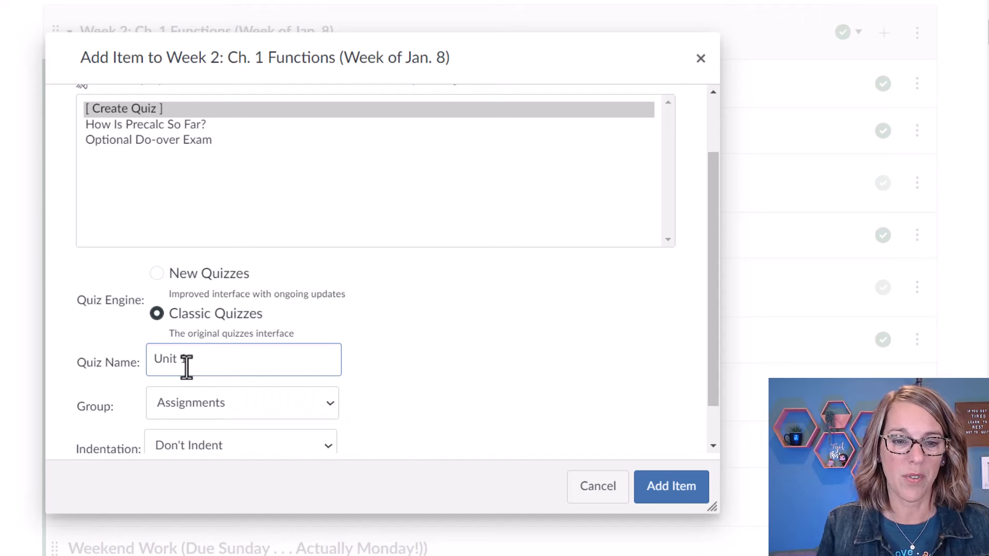
scroll(458, 412, down, 1)
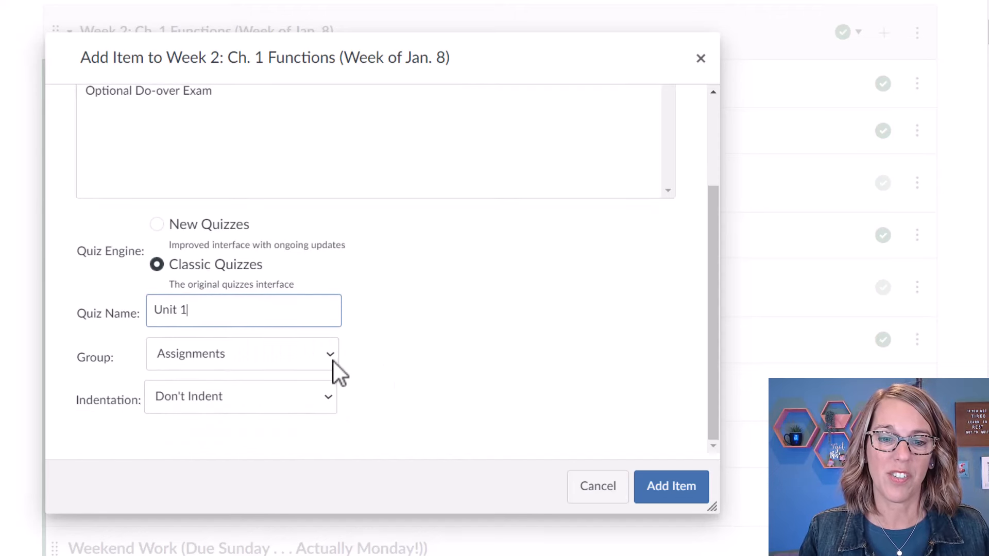
click(333, 360)
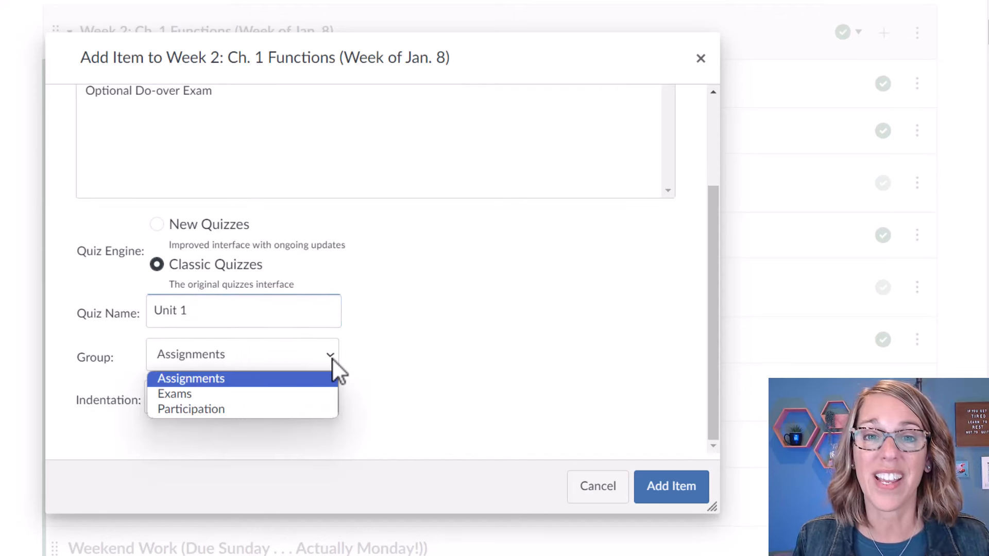
click(332, 358)
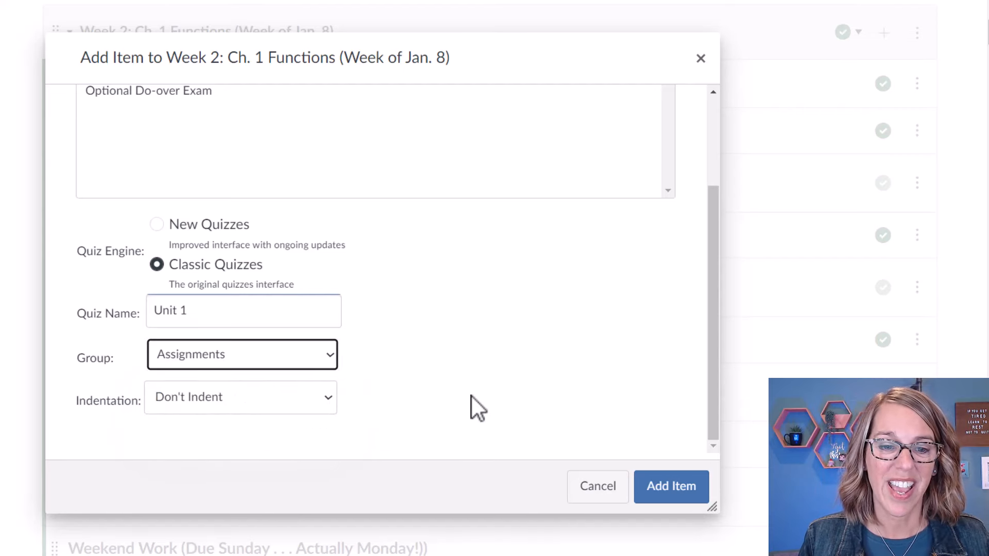
click(679, 486)
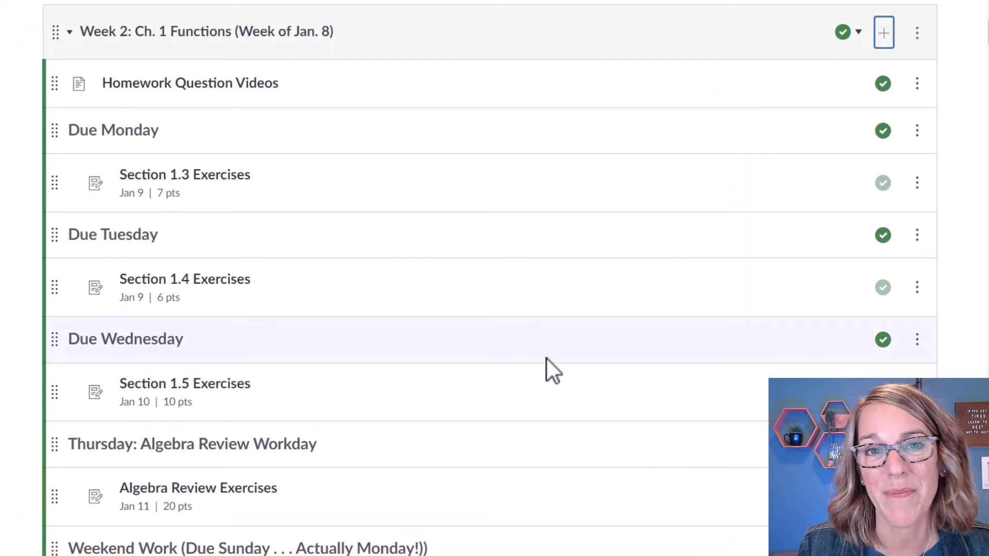
Edit the Unit 1 quiz and enter 'Instructions . . . .' as its quiz instructions.
scroll(528, 386, down, 3)
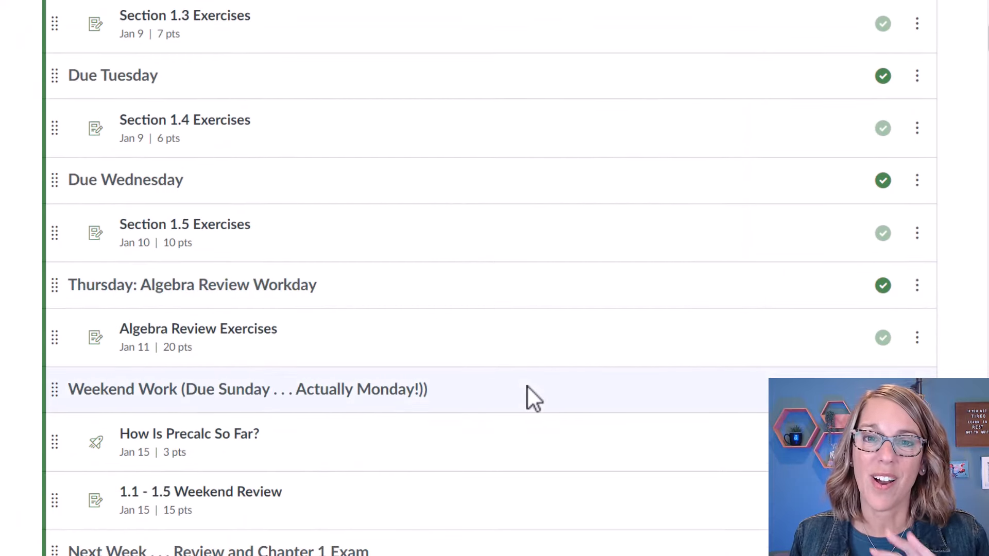
scroll(527, 386, down, 1)
scroll(527, 387, down, 7)
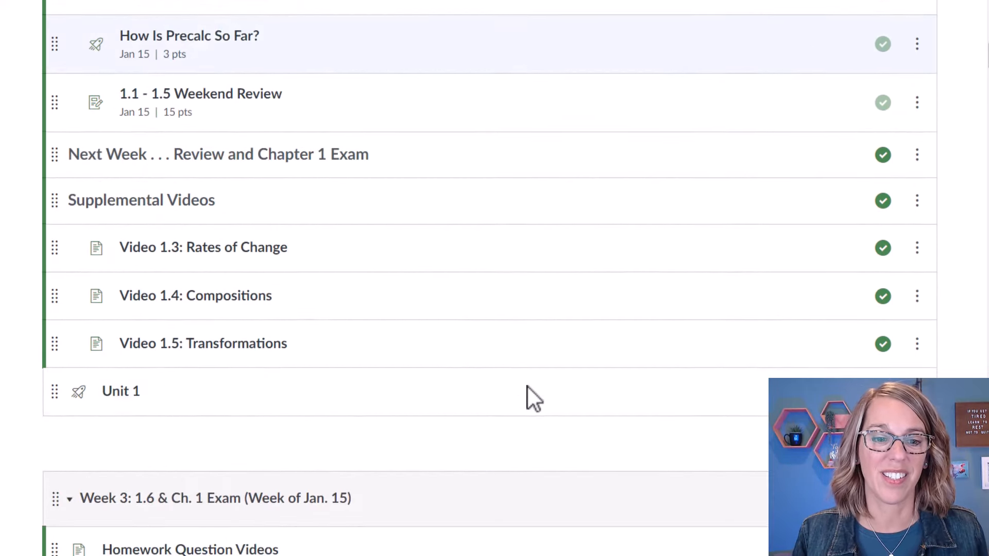
click(127, 393)
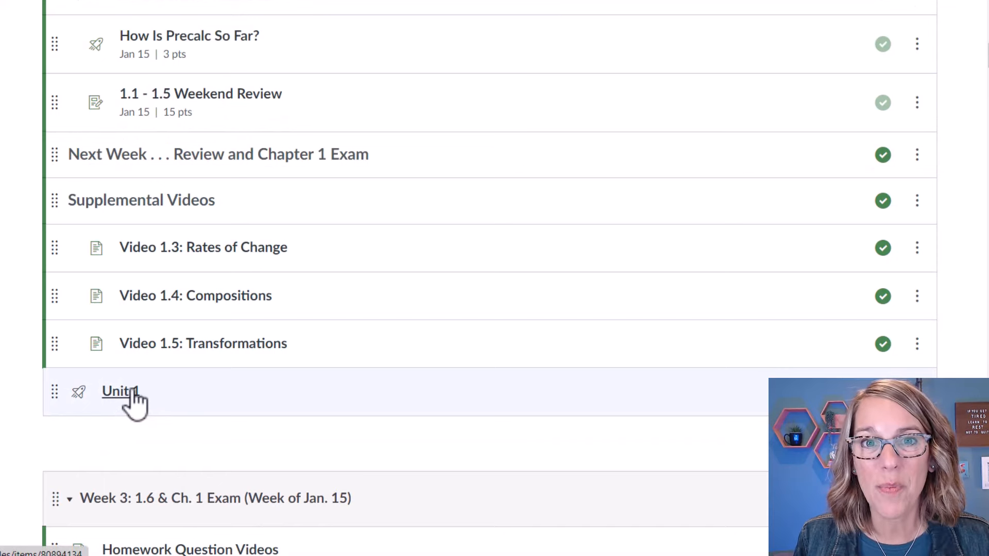
click(629, 96)
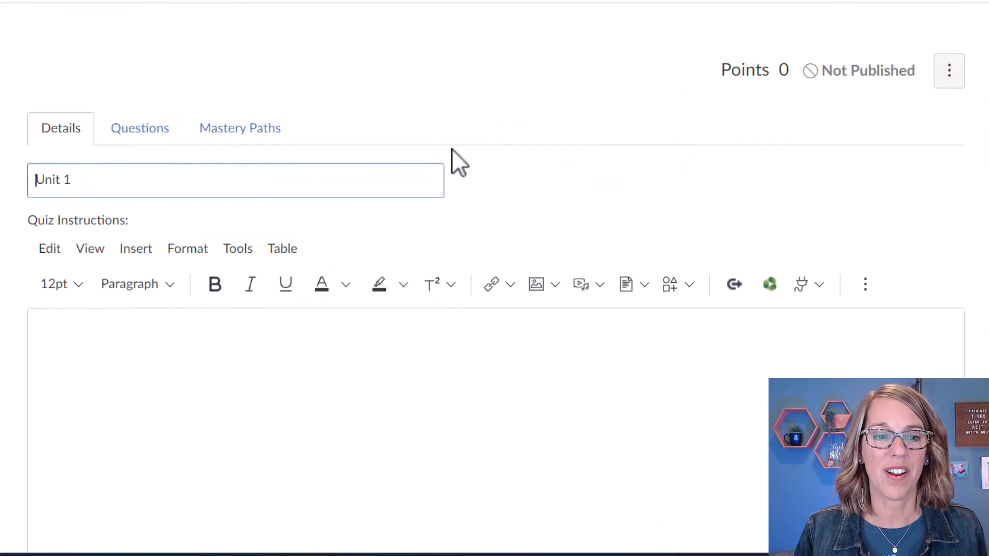
click(74, 329)
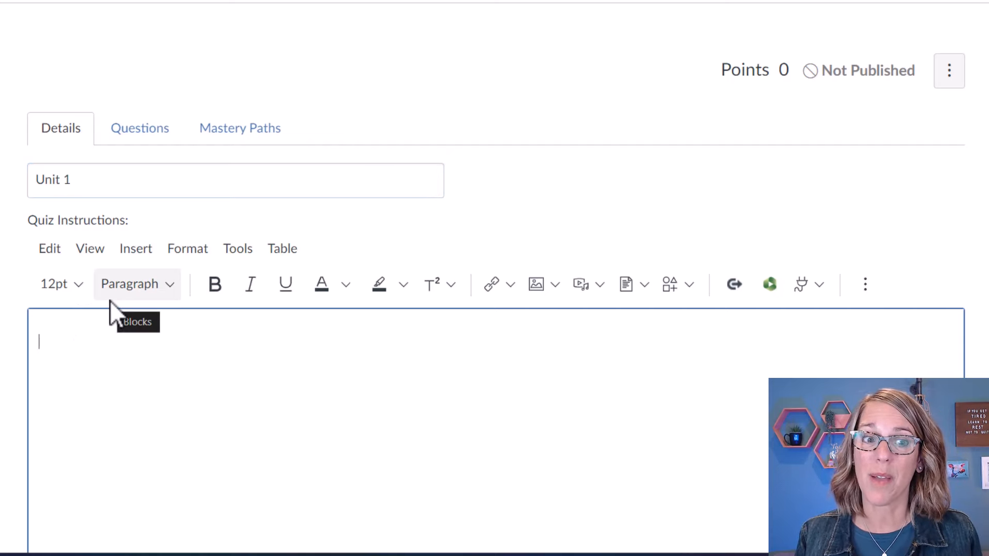
text(Instru)
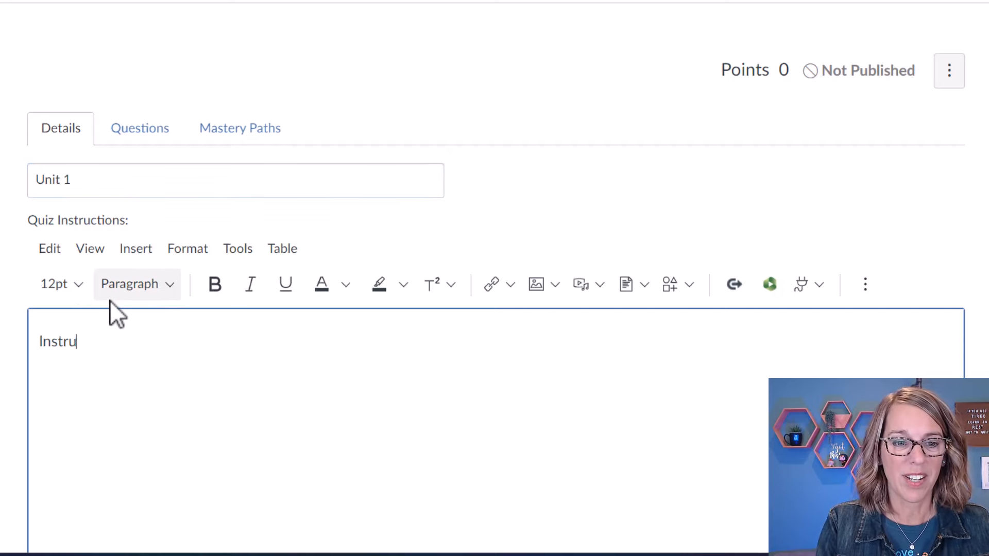
text(ctions . . . .)
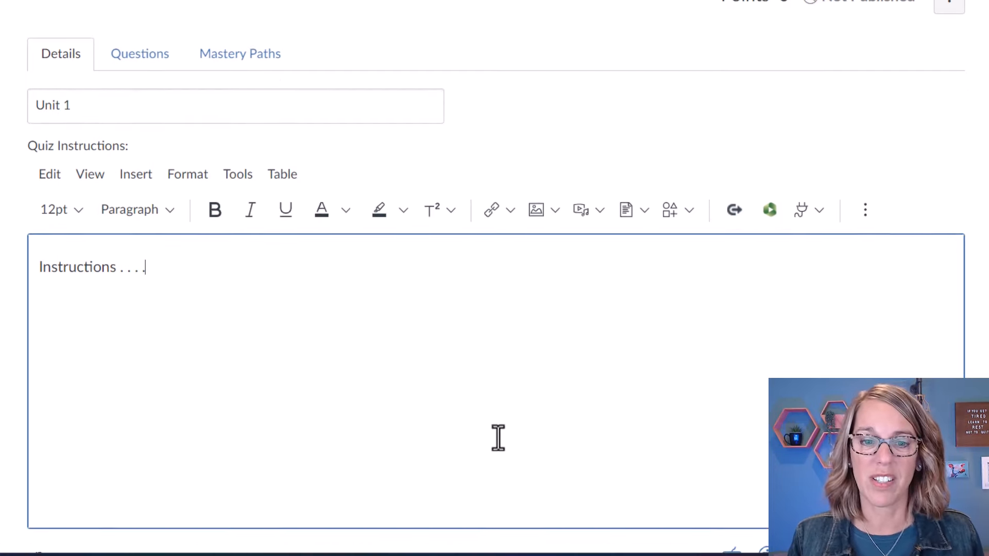
scroll(496, 438, down, 2)
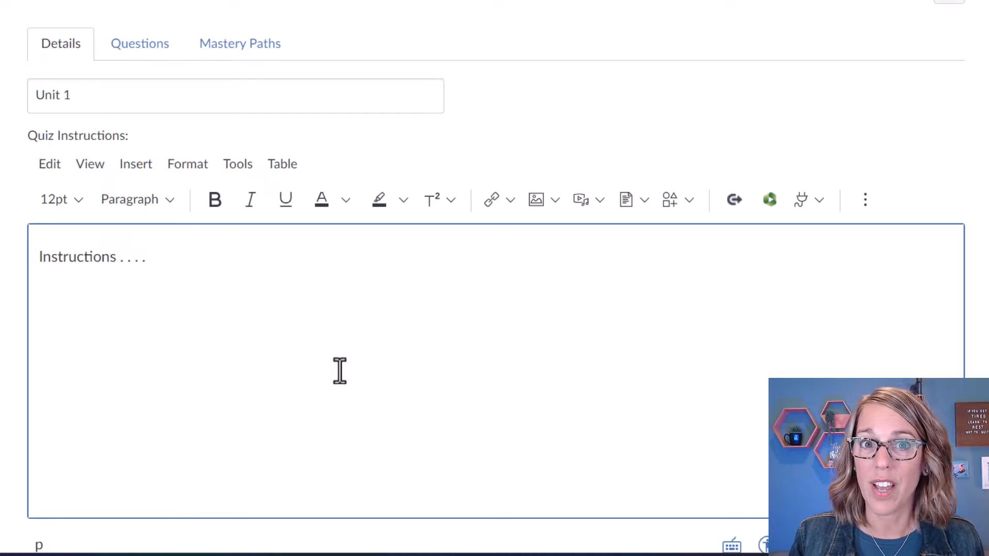
scroll(339, 371, down, 5)
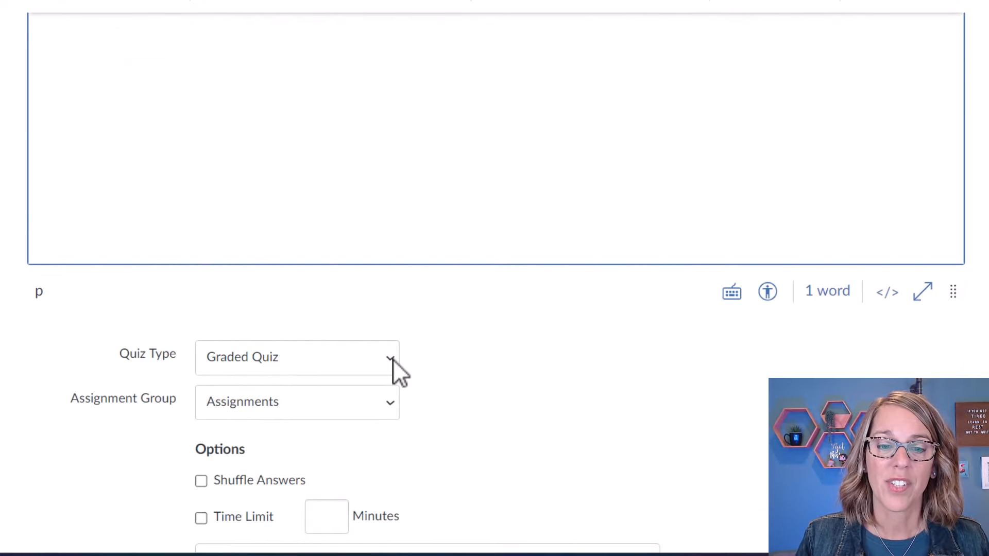
Keep Graded Quiz in Assignments and set a 90-minute time limit.
click(390, 360)
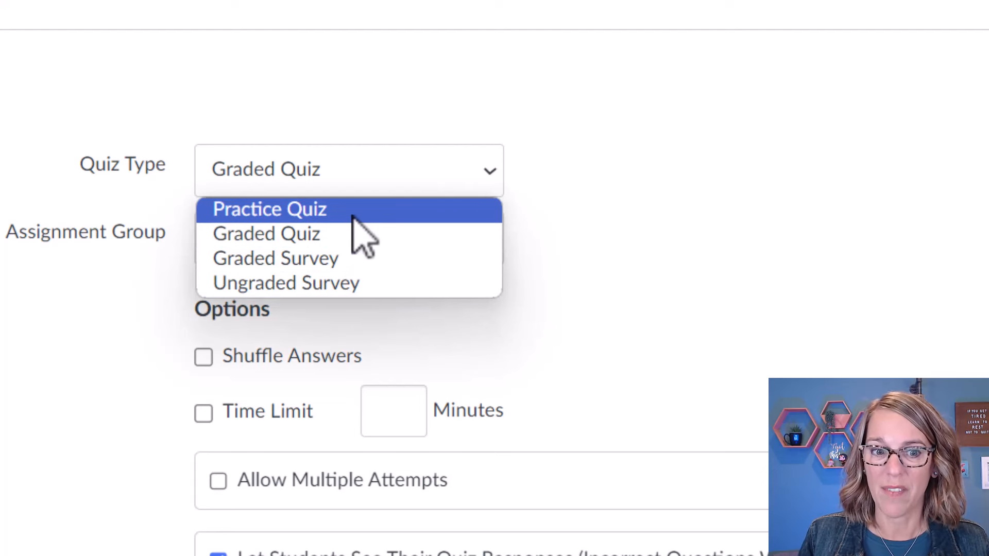
click(338, 235)
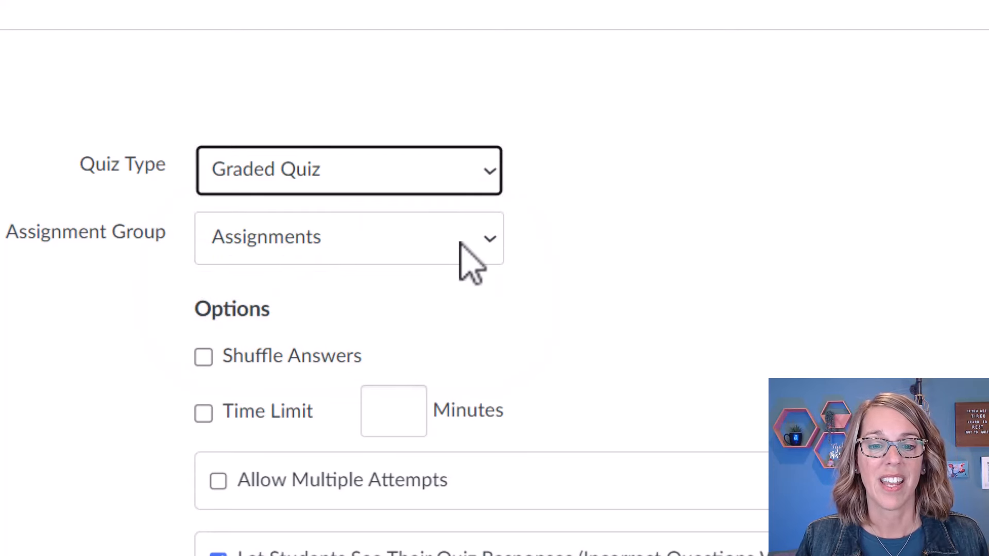
click(490, 239)
click(490, 240)
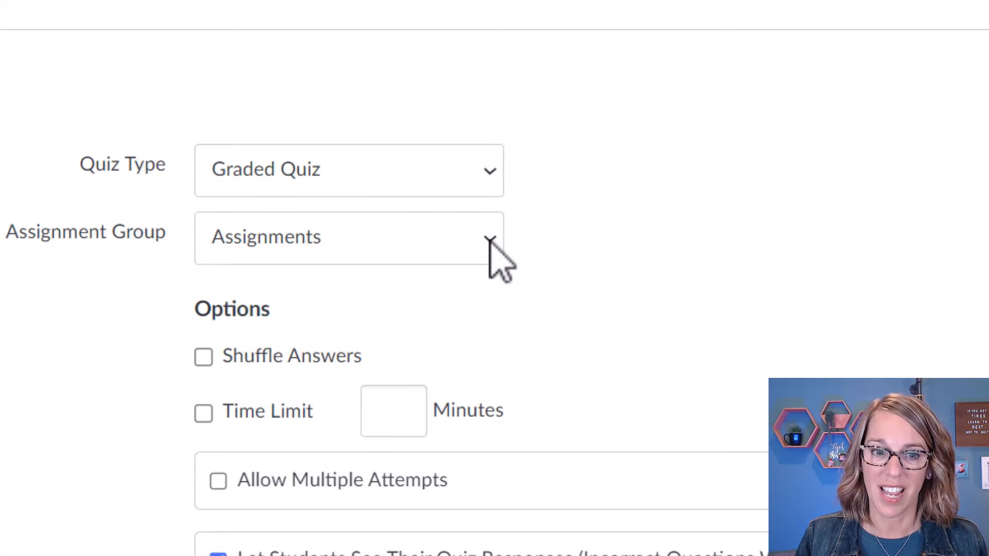
scroll(592, 278, down, 5)
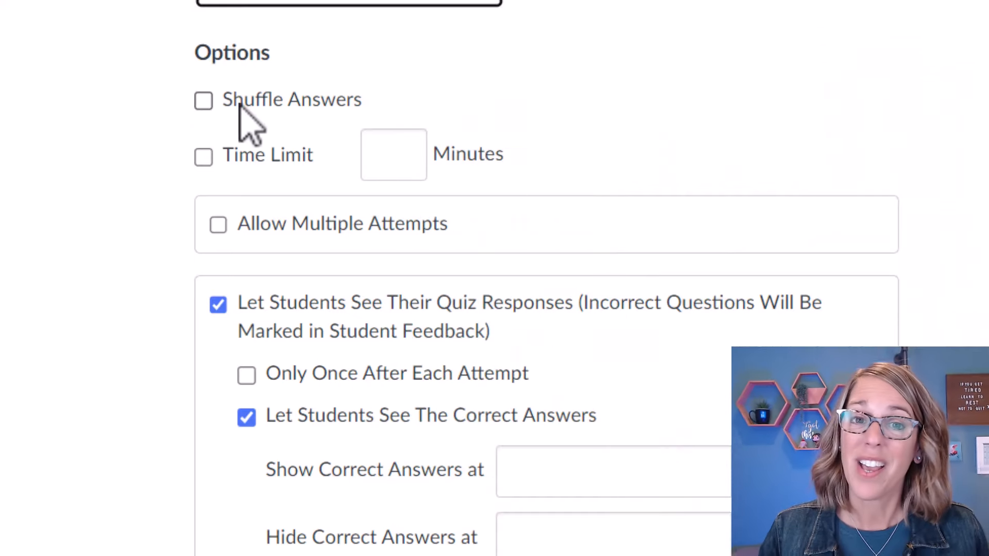
click(204, 157)
text(90)
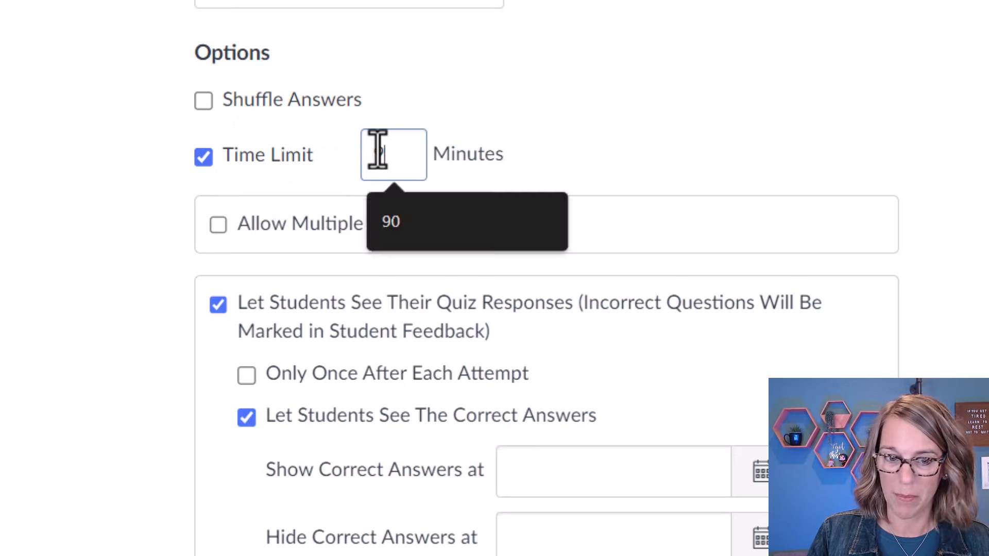
Allow 3 attempts keeping the highest score, showing correct answers only after the last attempt.
click(219, 224)
click(555, 280)
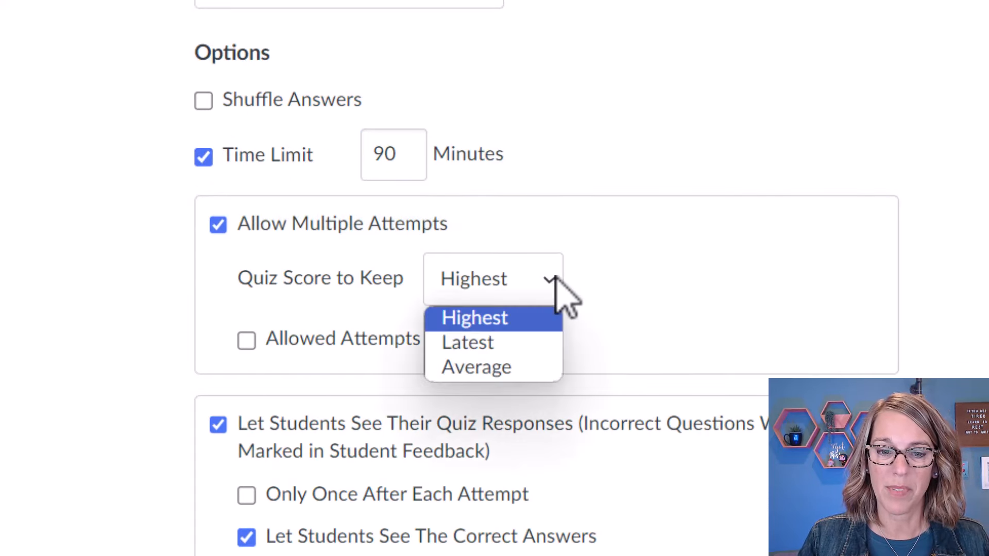
click(443, 314)
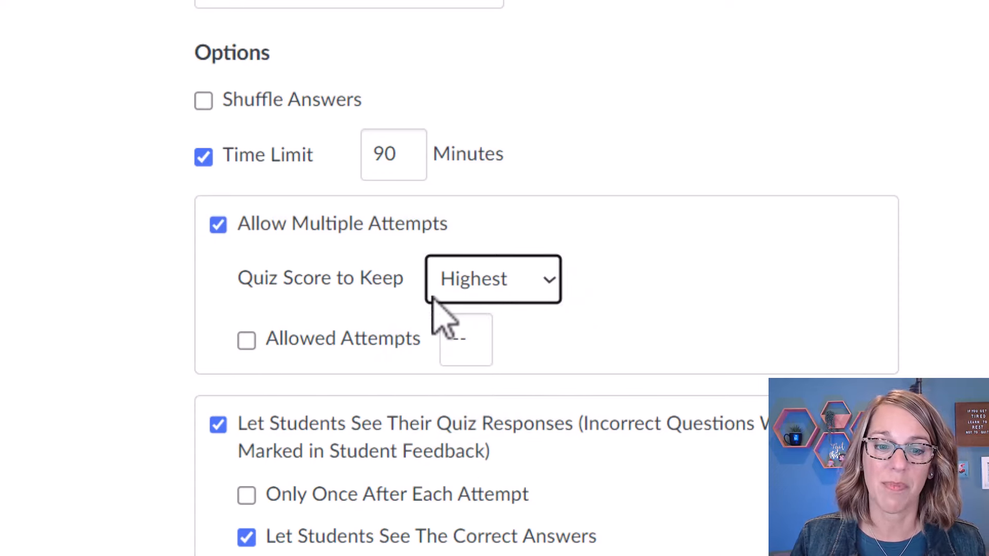
click(246, 340)
key(BackSpace)
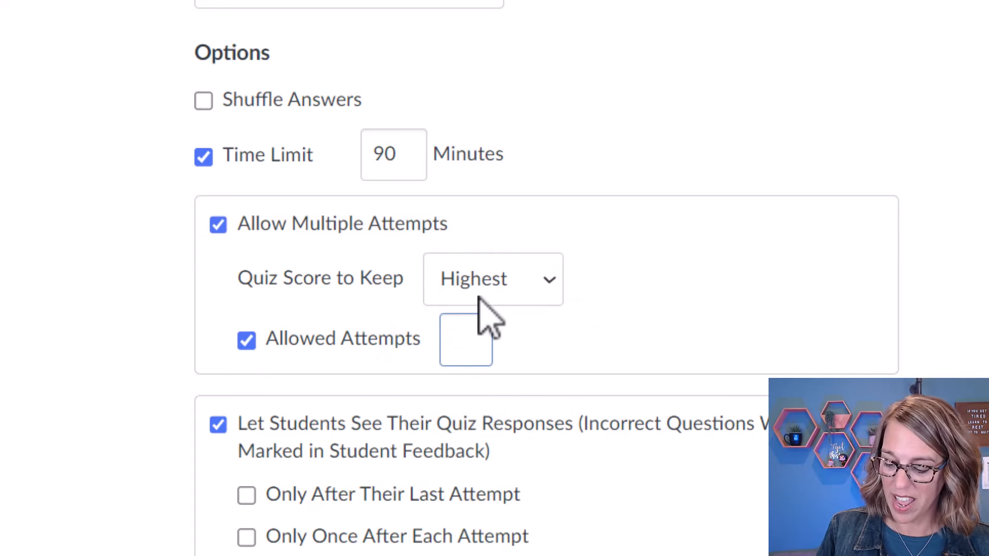
text(3)
scroll(587, 442, down, 5)
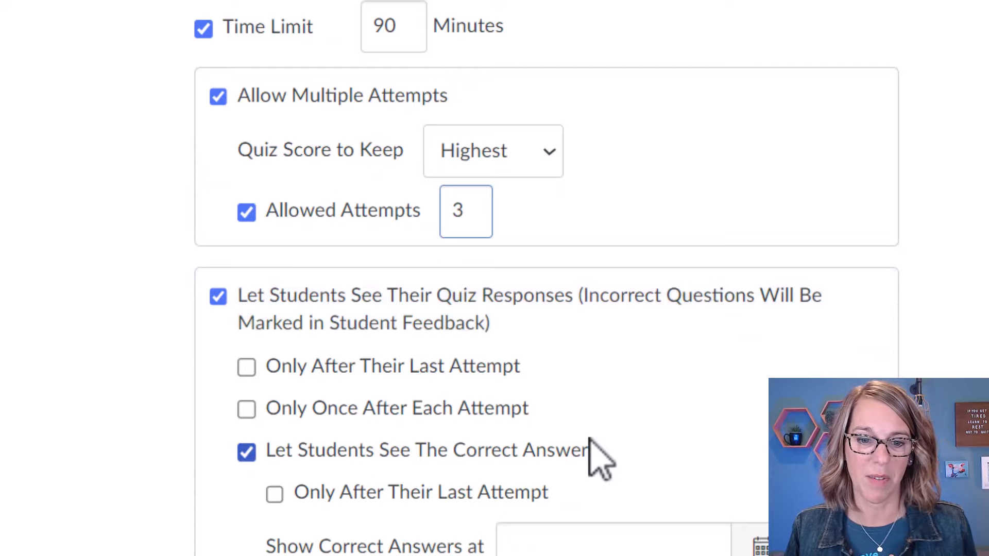
scroll(574, 345, down, 1)
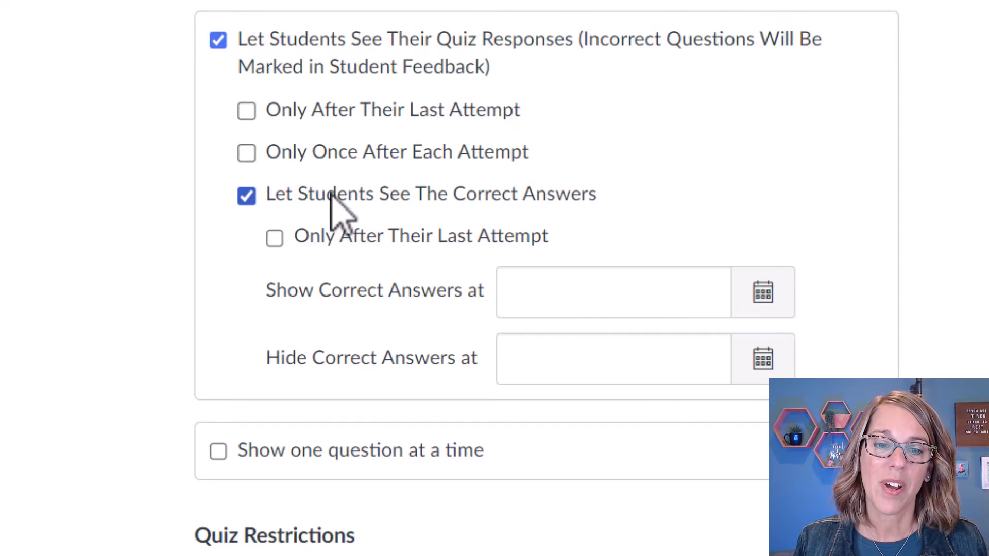
click(275, 238)
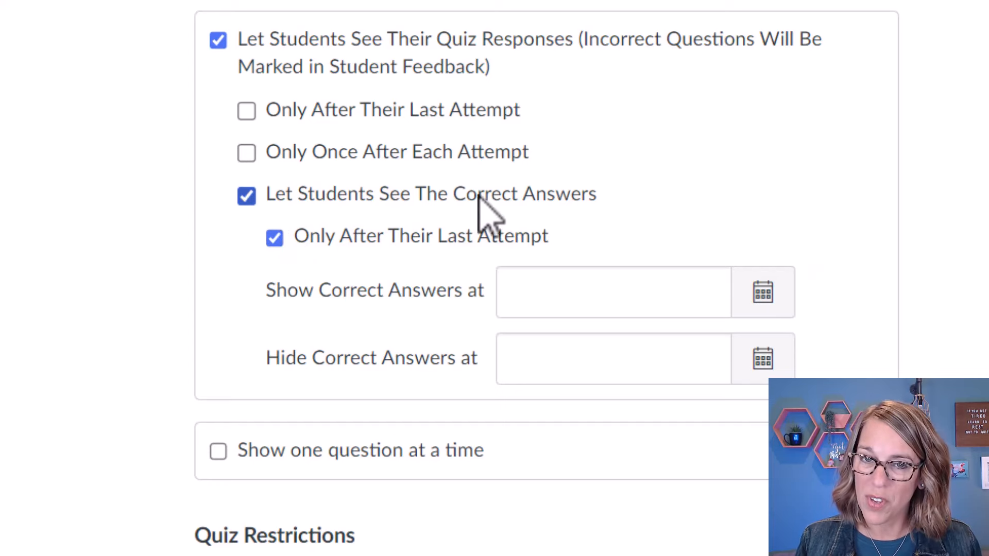
Leave the access code requirement off and save the Unit 1 quiz settings.
scroll(875, 216, down, 5)
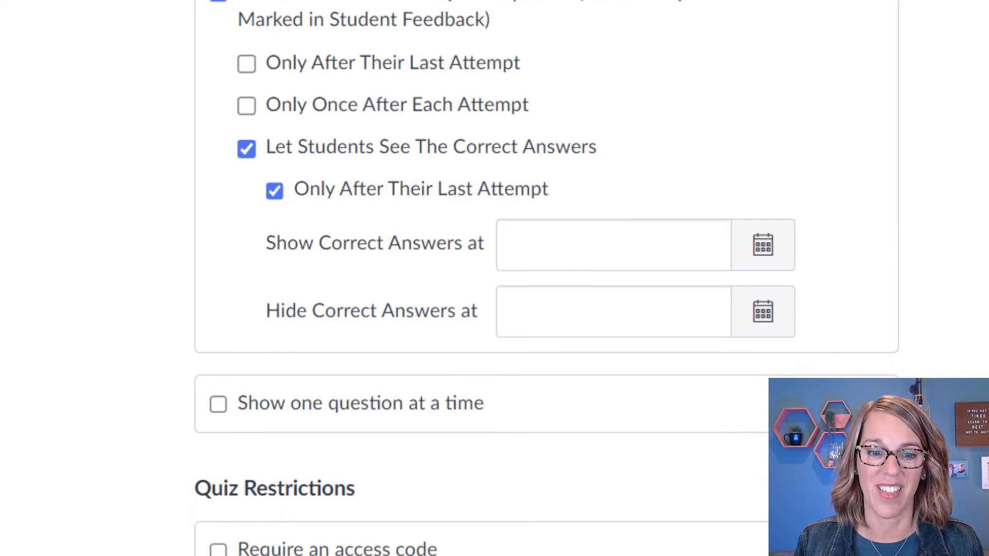
scroll(546, 278, down, 2)
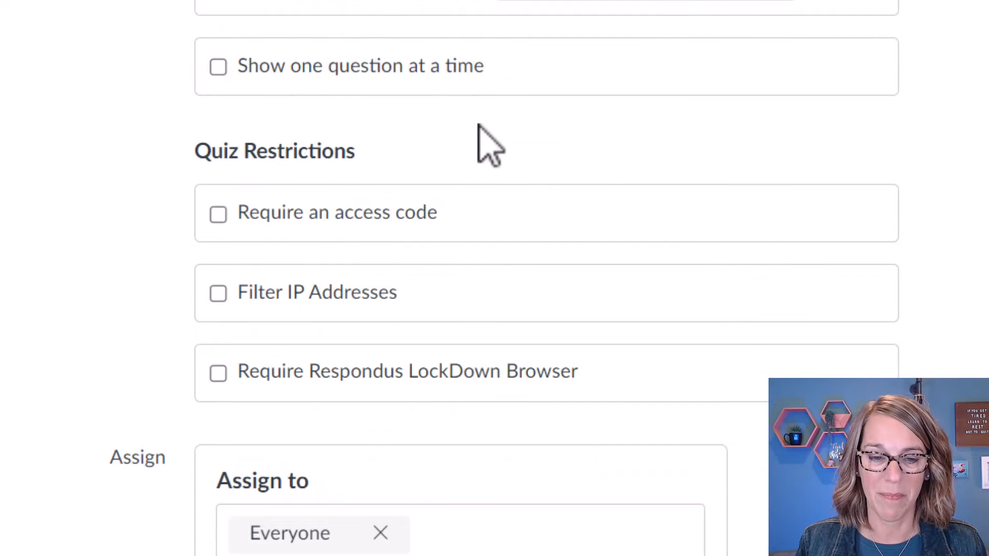
click(218, 214)
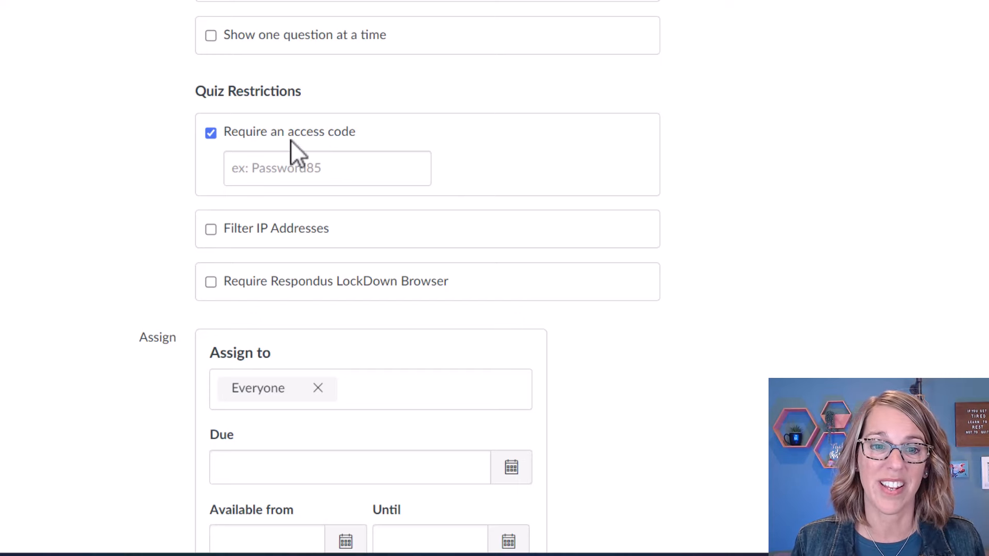
click(211, 133)
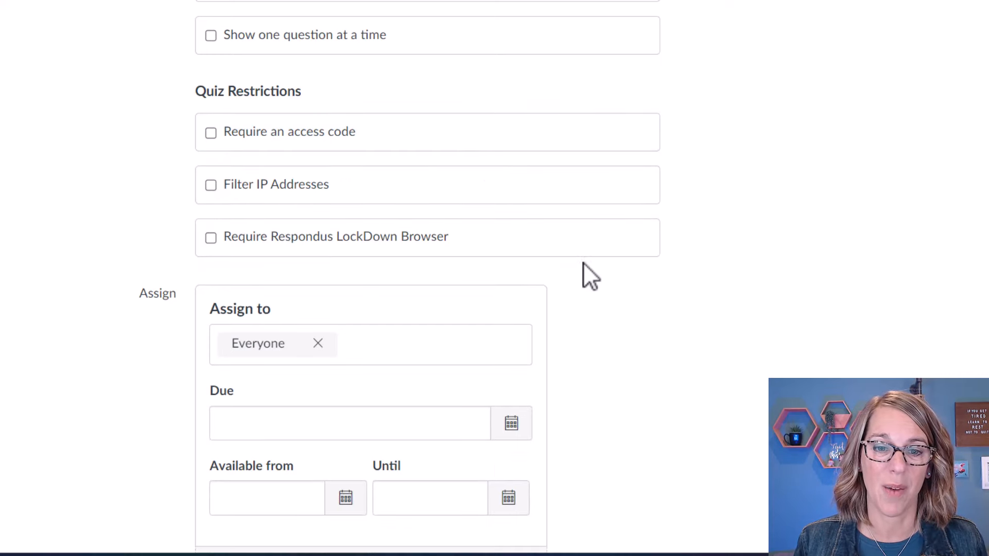
scroll(584, 265, down, 2)
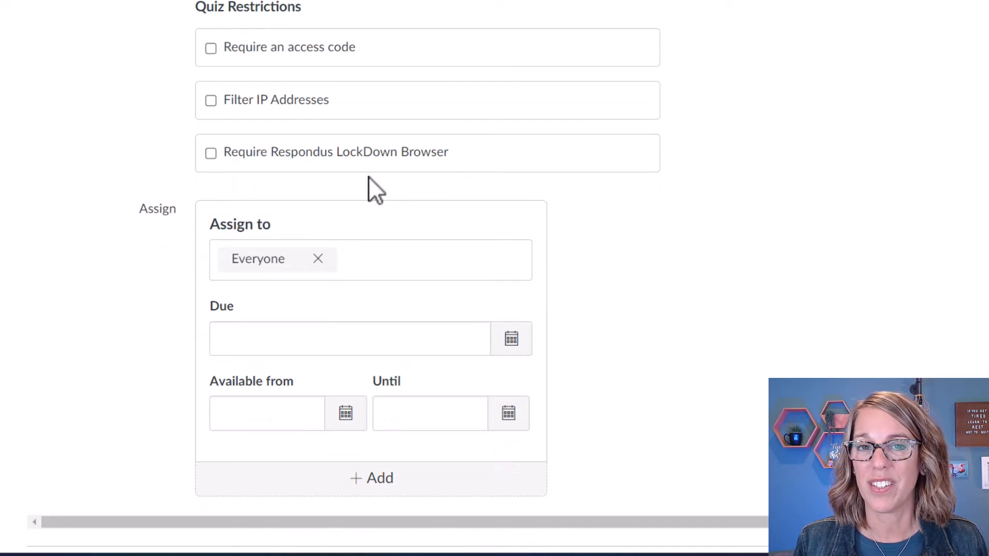
scroll(671, 281, down, 1)
scroll(671, 281, down, 2)
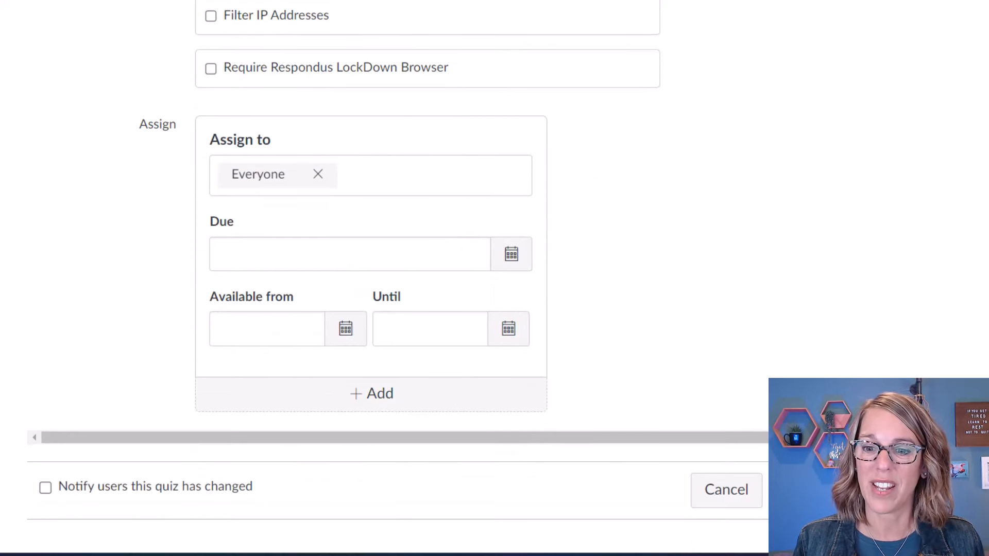
click(936, 494)
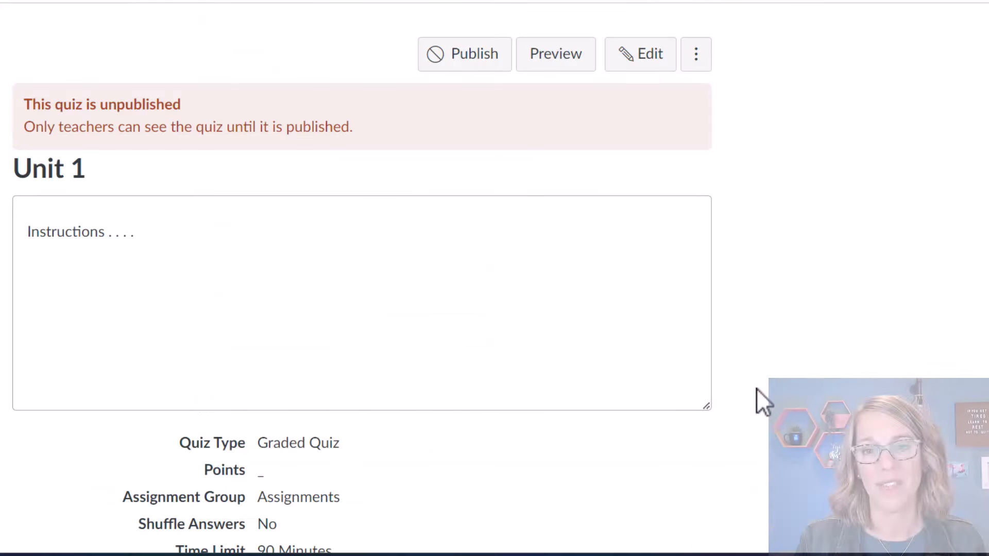
Return to editing Unit 1 and view its empty Questions list.
click(641, 60)
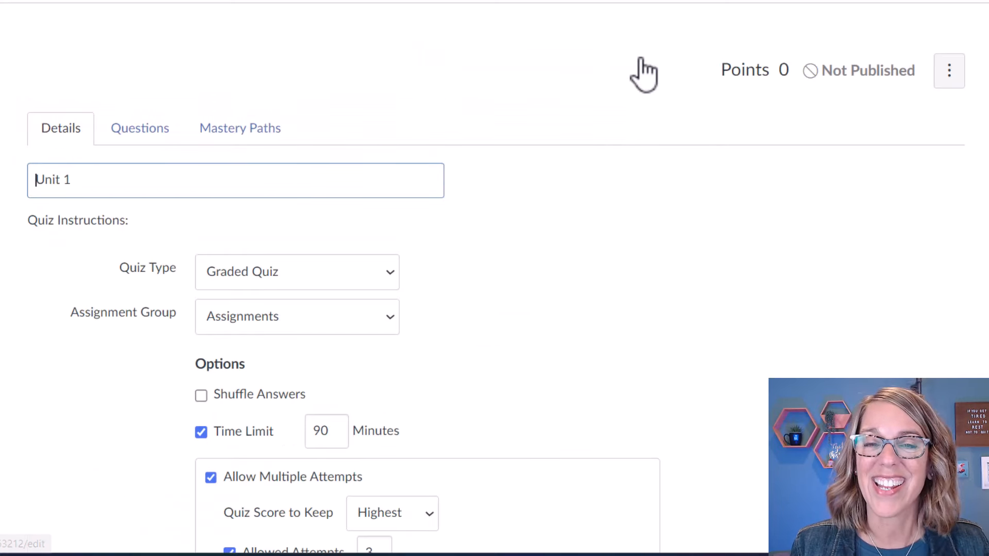
click(148, 130)
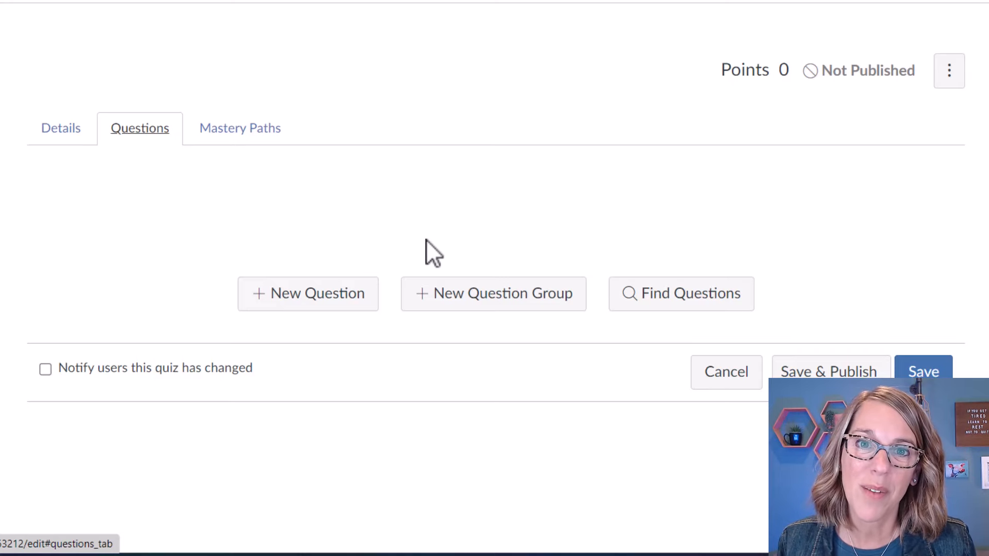
Find the three Stats Measures bank questions and add them to the quiz with [ No Group ].
click(704, 300)
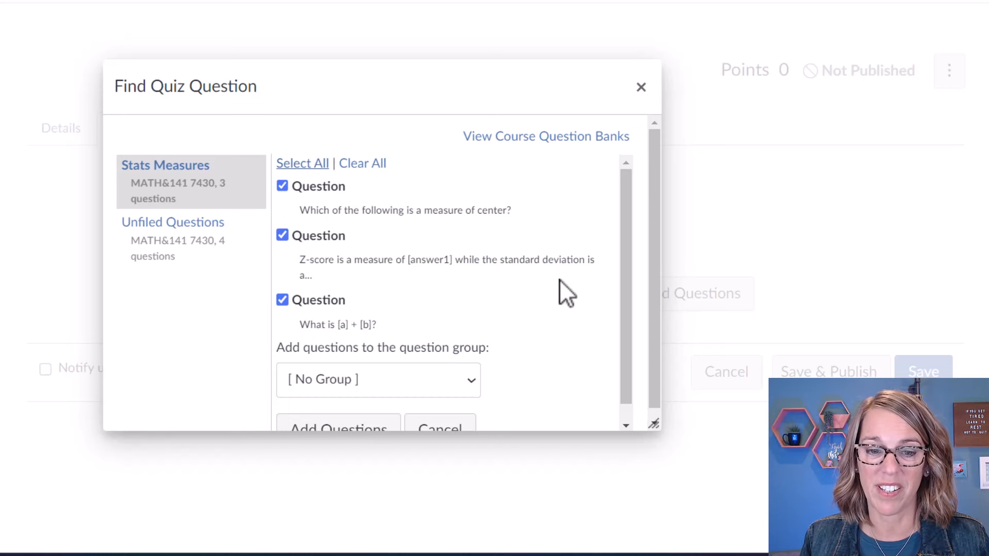
scroll(559, 279, down, 1)
click(470, 367)
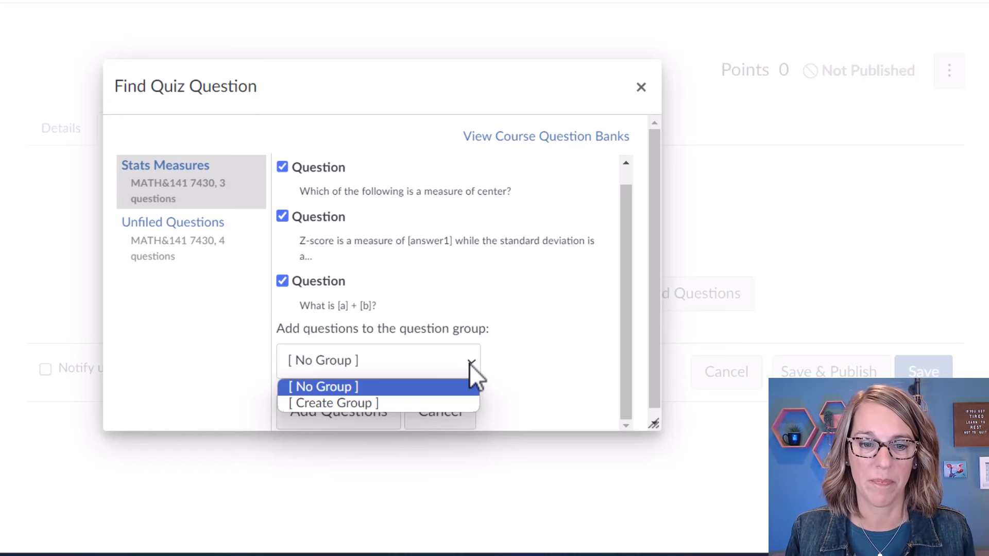
click(437, 386)
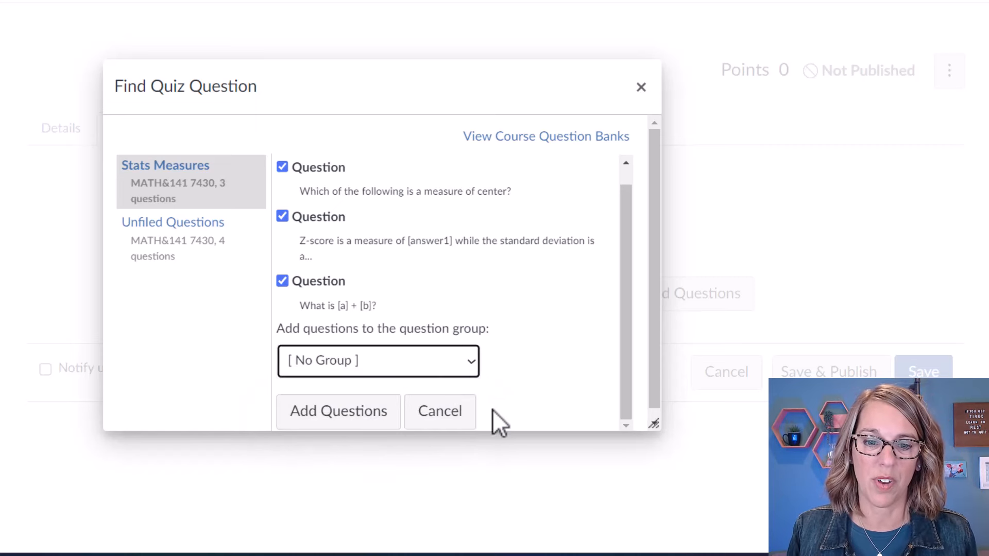
click(374, 427)
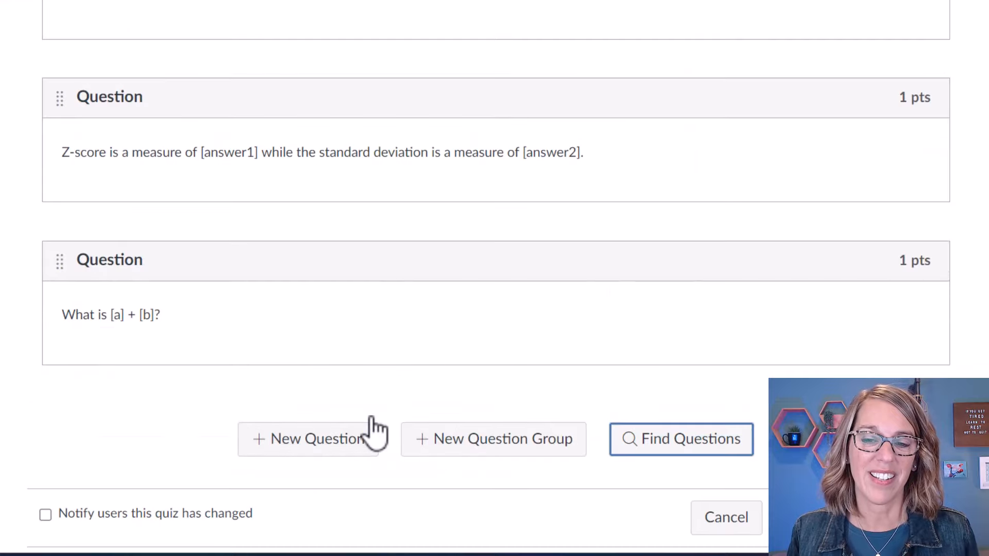
scroll(717, 386, up, 6)
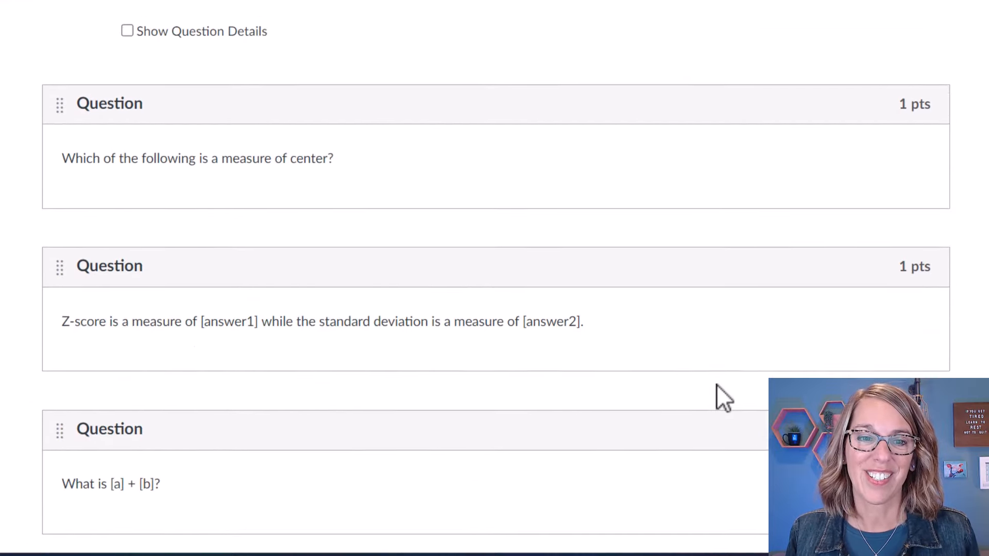
scroll(717, 386, down, 3)
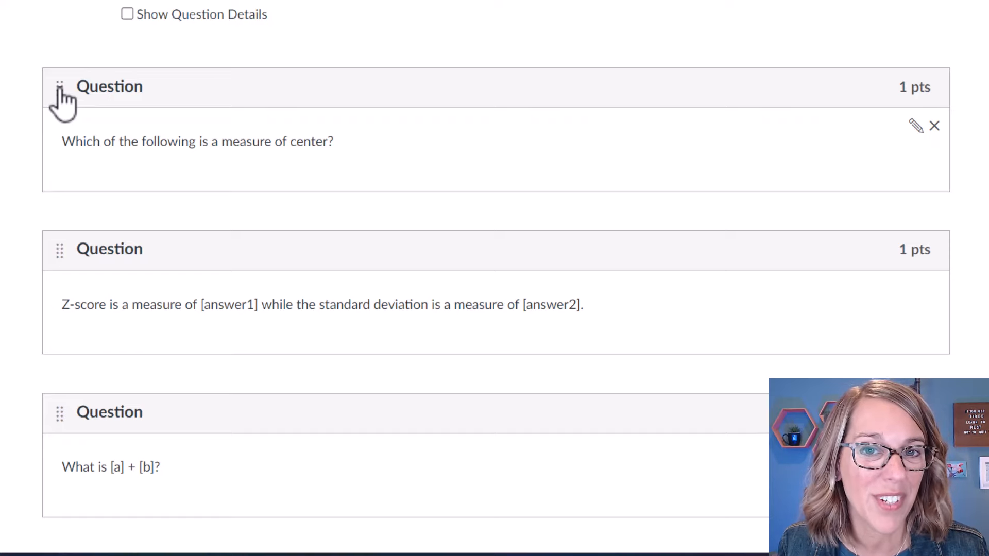
mouse_move(59, 91)
mouse_down()
mouse_move(51, 280)
mouse_move(63, 95)
mouse_up()
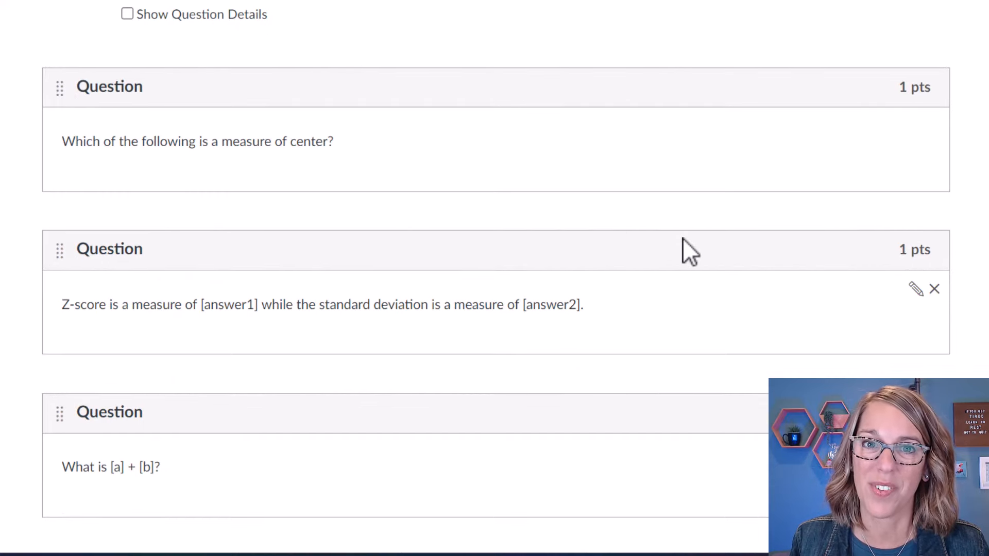
click(127, 14)
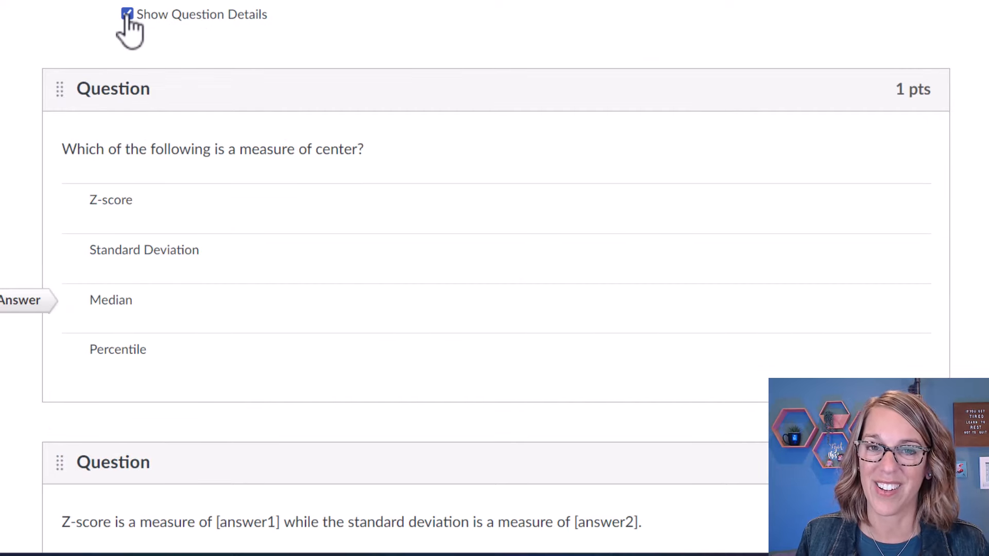
click(127, 15)
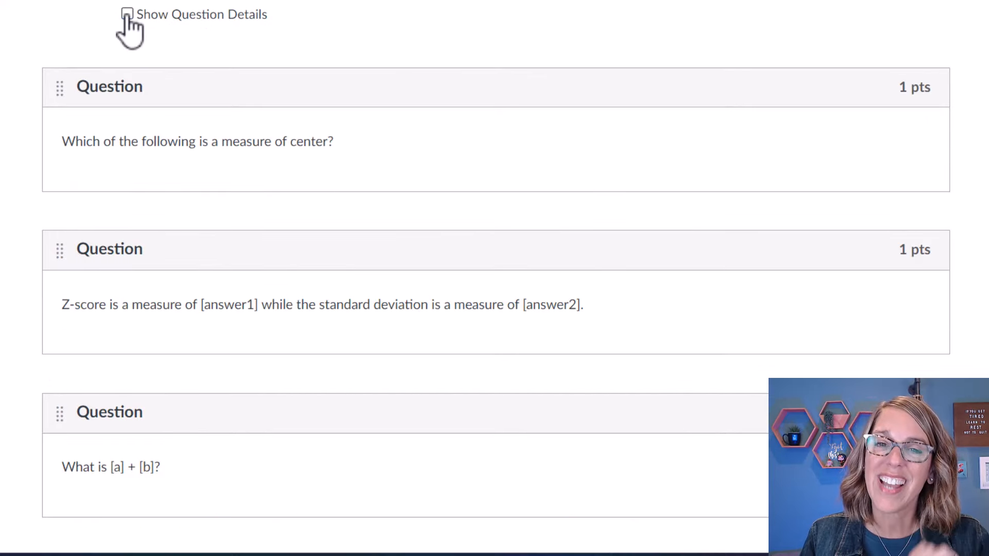
scroll(460, 107, up, 2)
scroll(460, 106, down, 5)
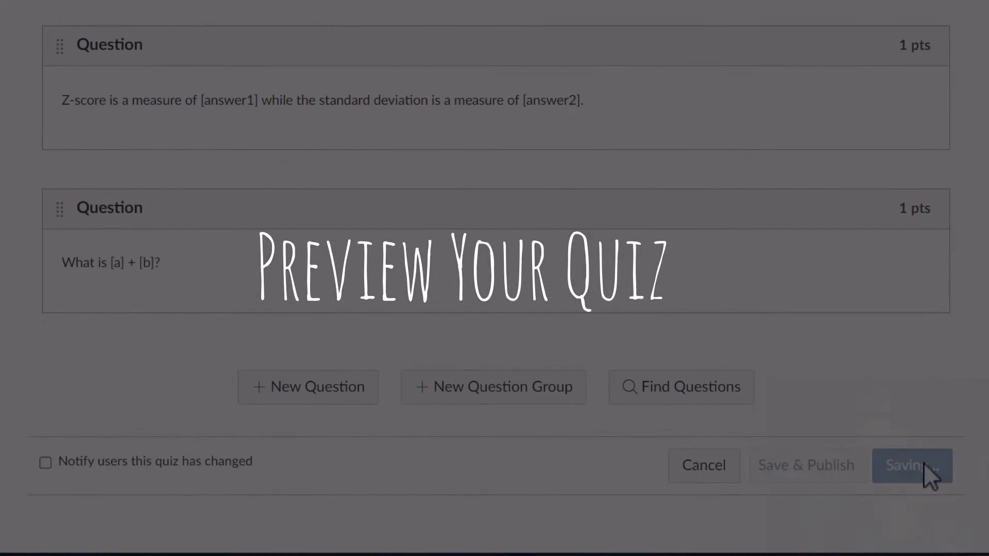
Save Unit 1, look through its student preview, then resume editing the quiz.
click(924, 464)
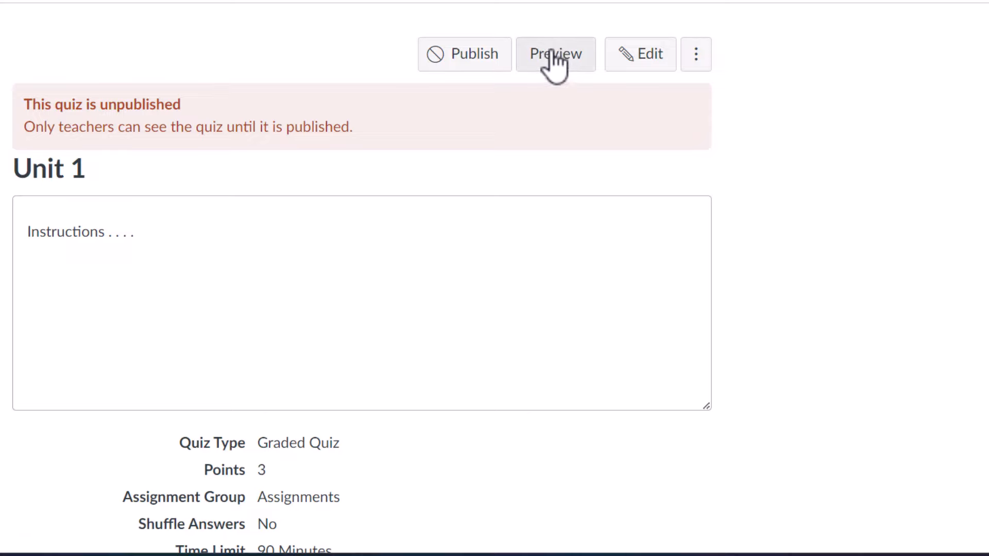
click(555, 61)
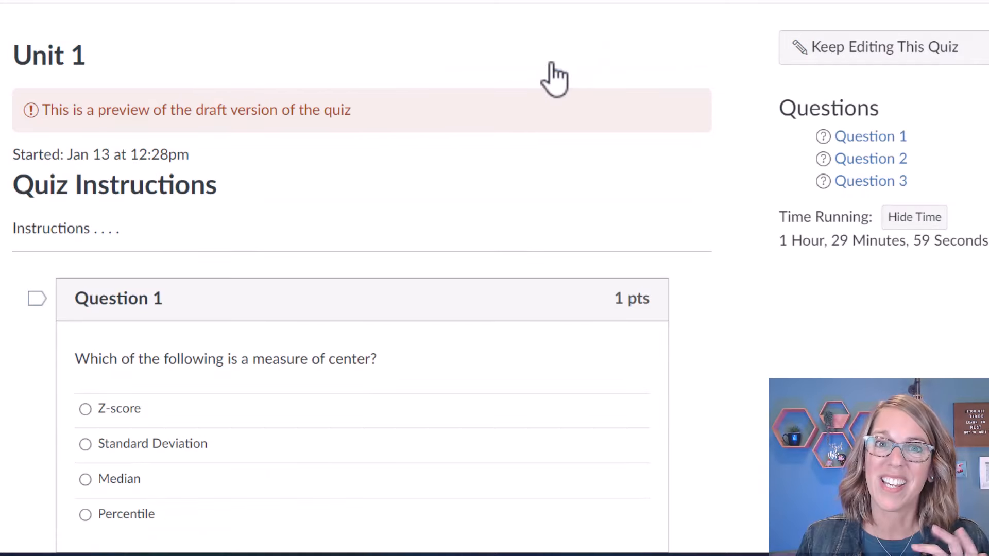
scroll(567, 303, down, 10)
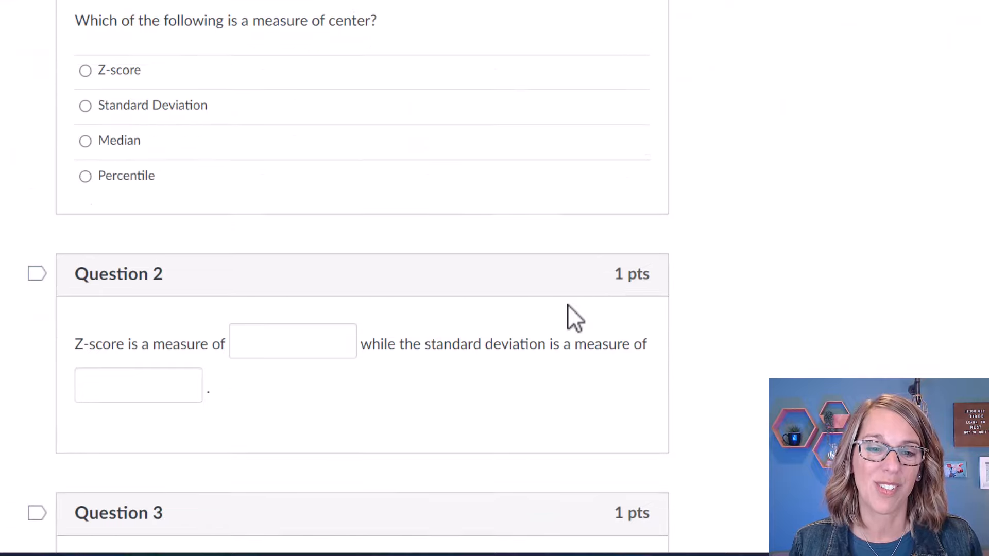
scroll(567, 304, down, 2)
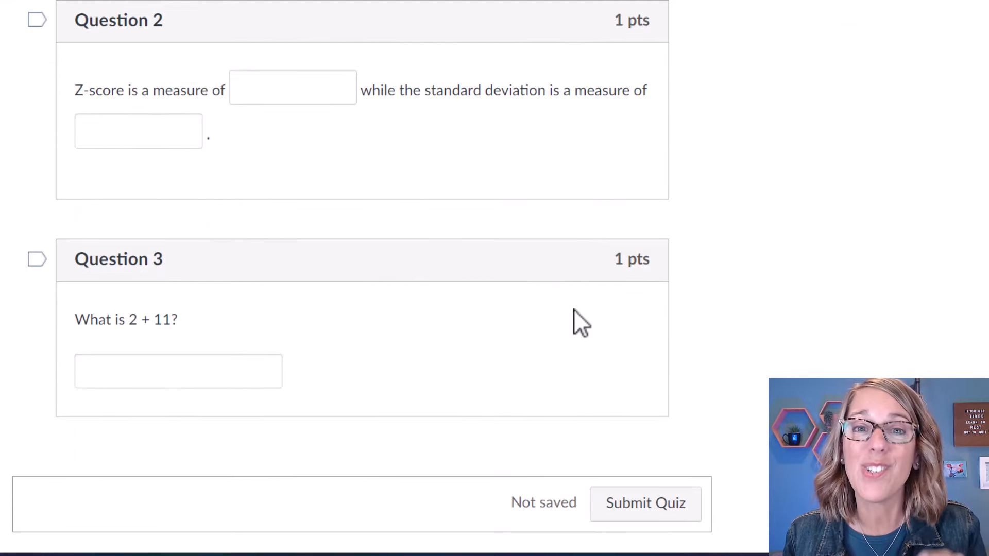
scroll(573, 309, down, 1)
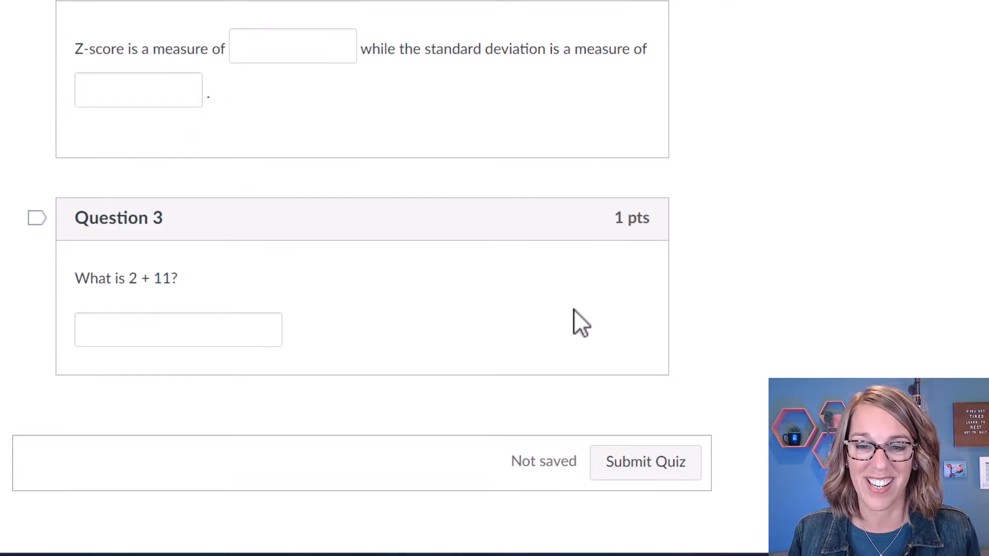
scroll(574, 309, up, 2)
scroll(573, 309, up, 13)
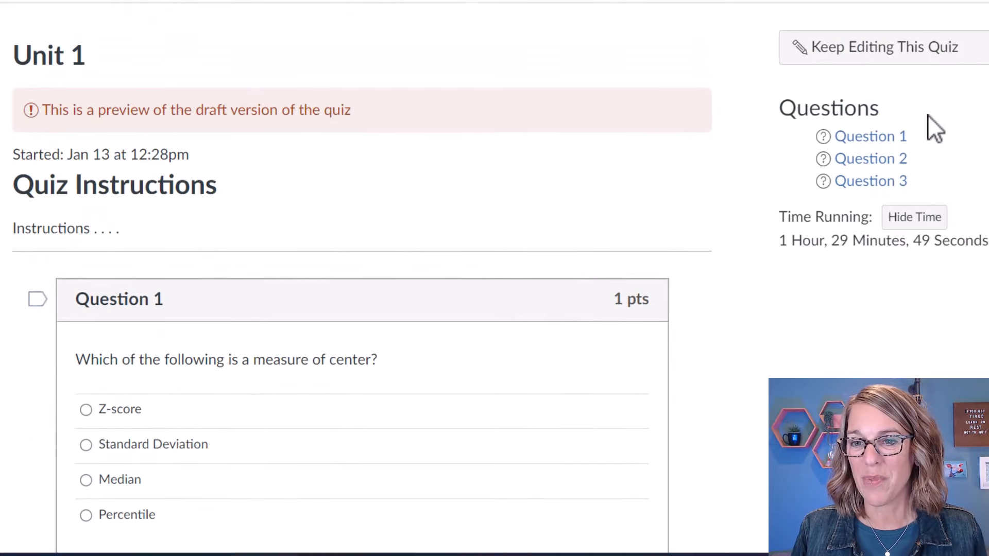
click(911, 57)
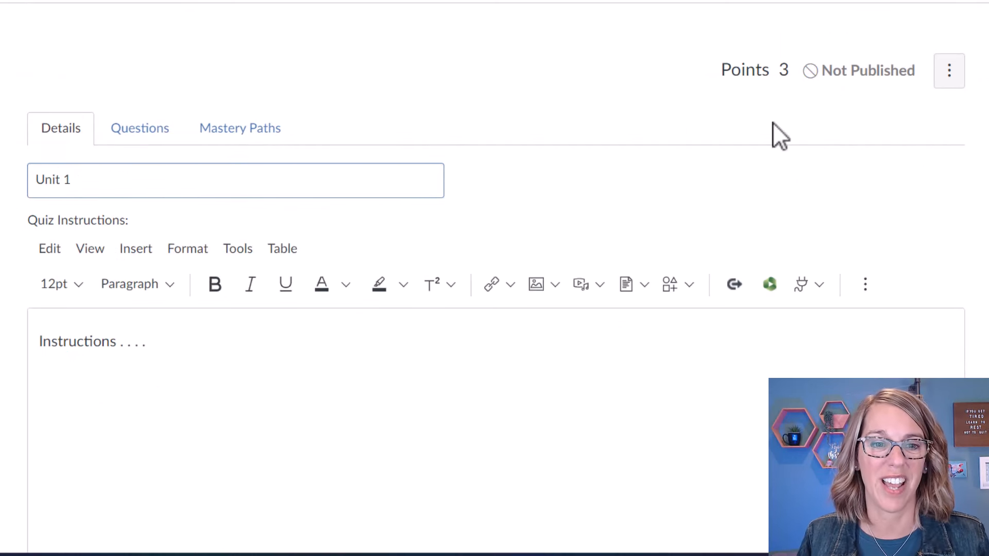
Add a new Matching question to the quiz and begin writing its prompt.
click(133, 130)
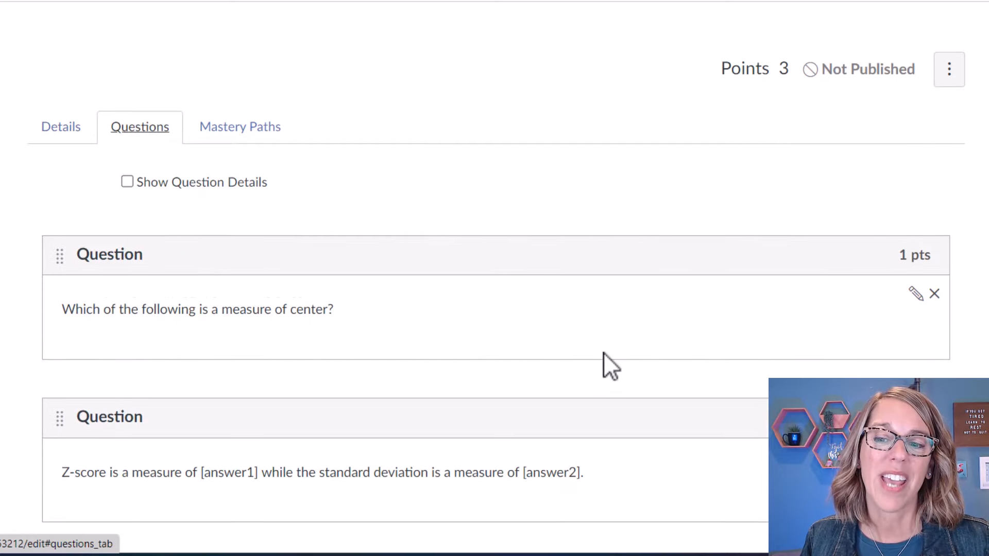
scroll(603, 354, down, 7)
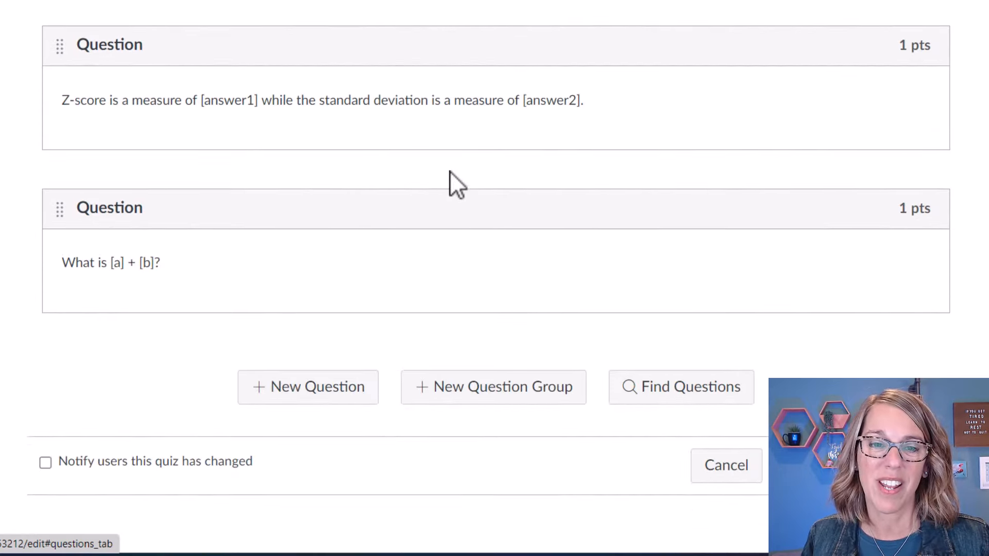
click(324, 391)
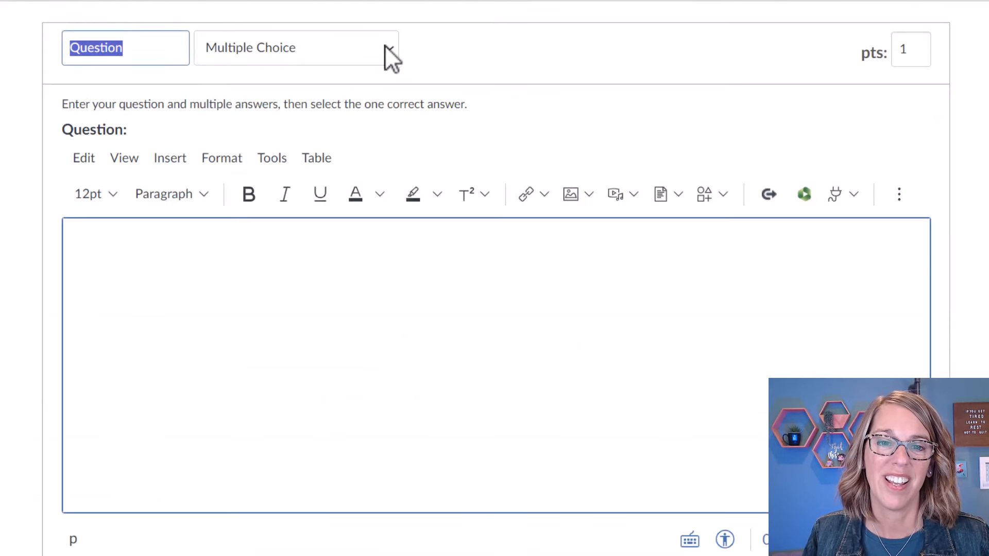
click(389, 48)
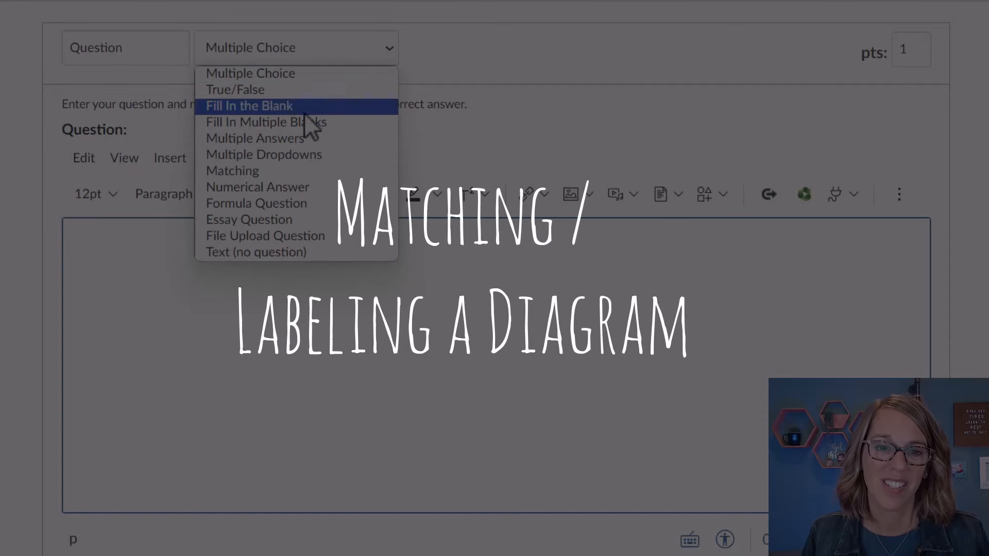
click(275, 171)
click(100, 265)
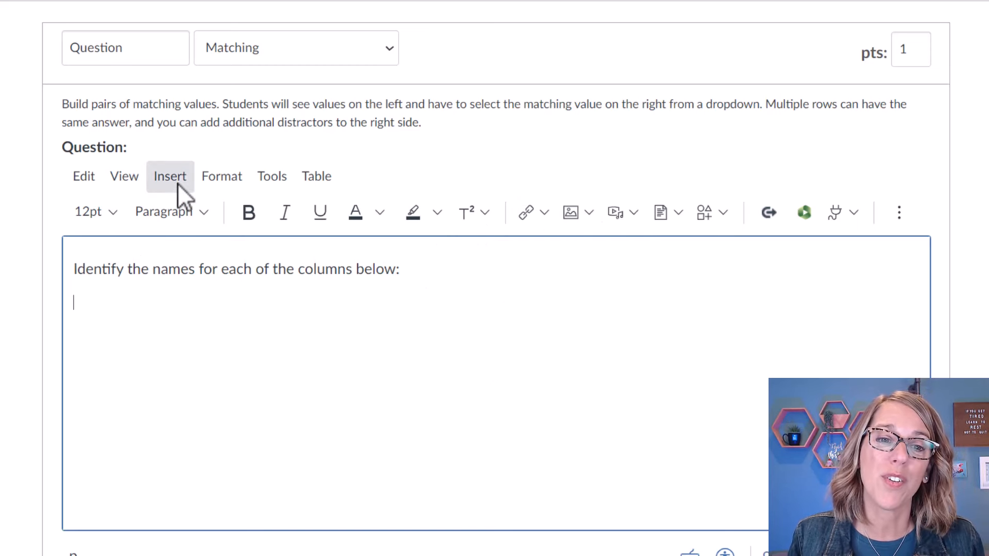
Insert the frequency-table screenshot from Course Images into the Matching question prompt.
click(591, 214)
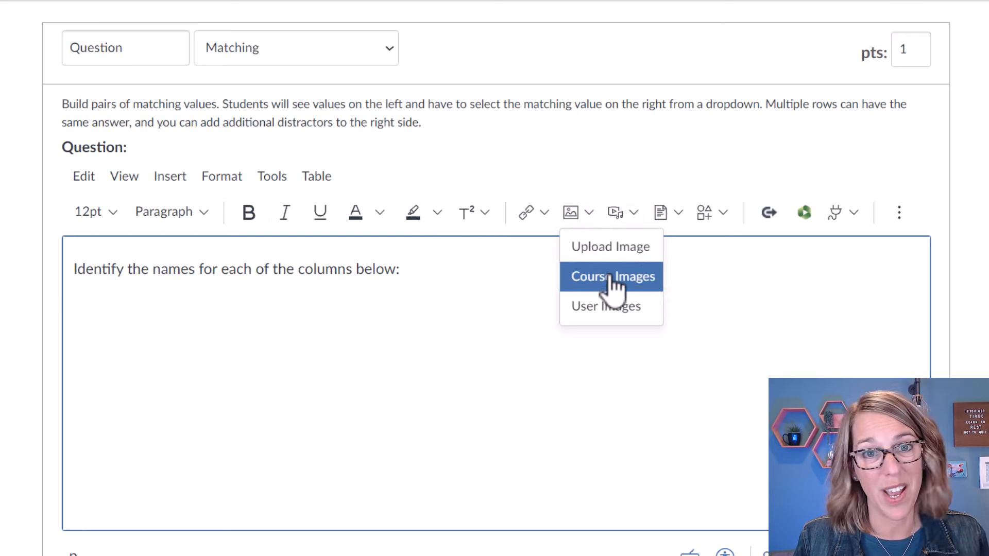
click(610, 278)
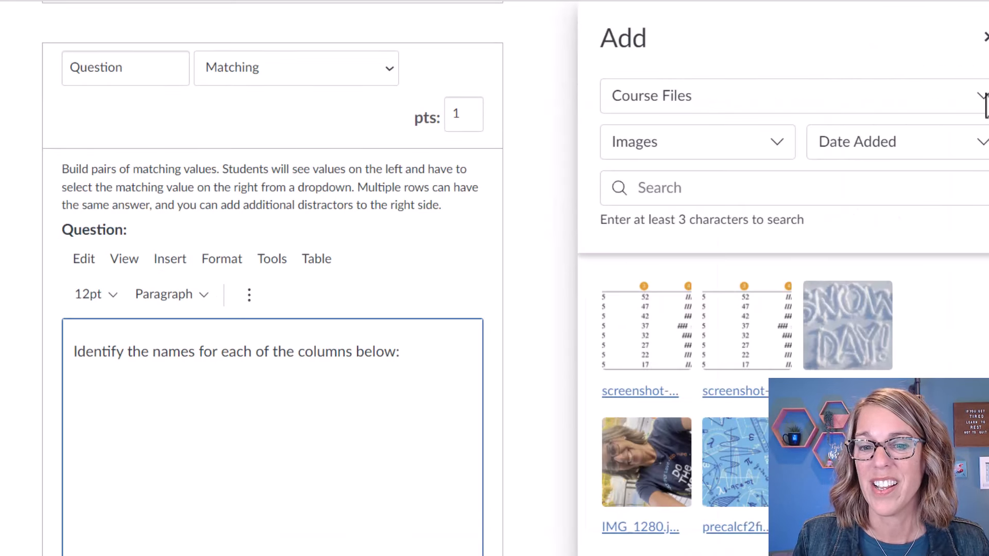
click(663, 329)
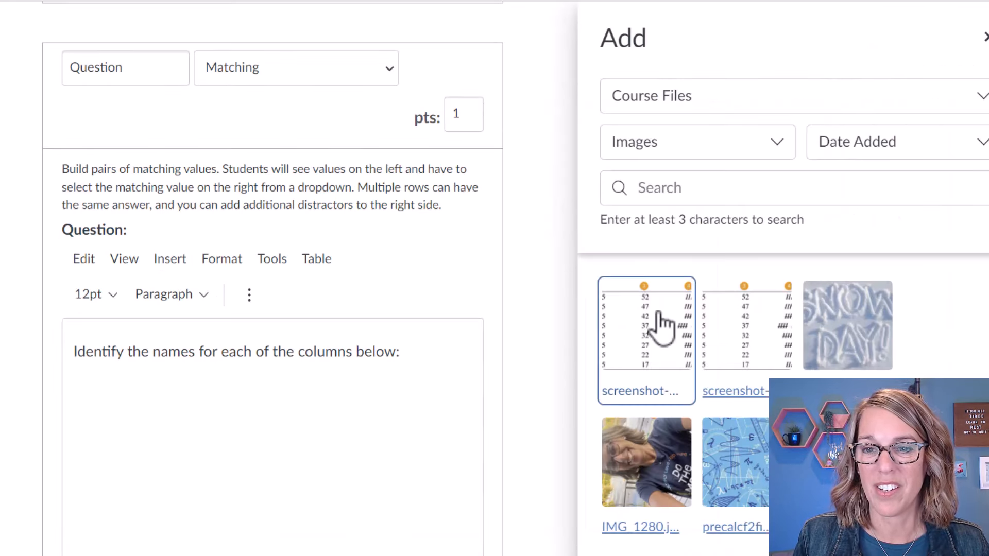
scroll(834, 371, down, 15)
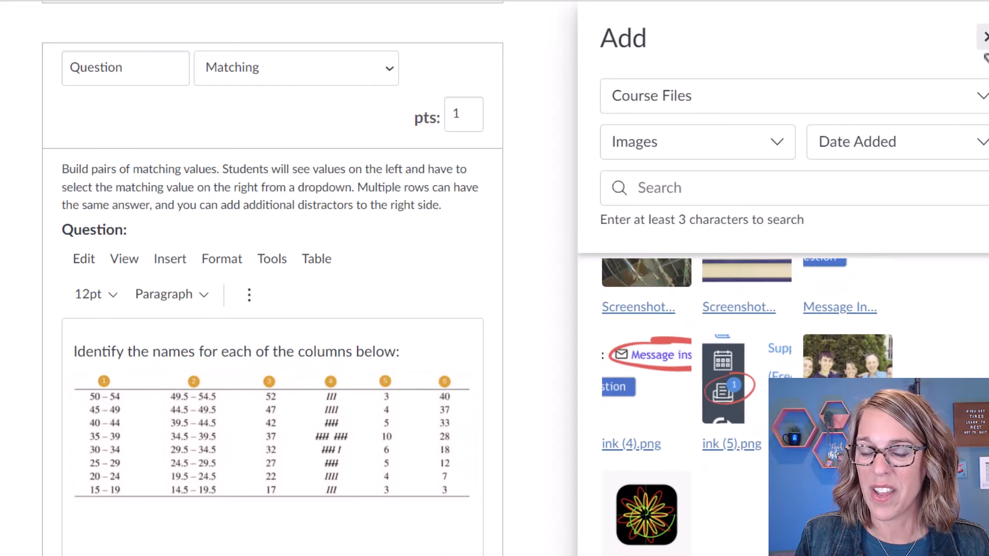
click(983, 37)
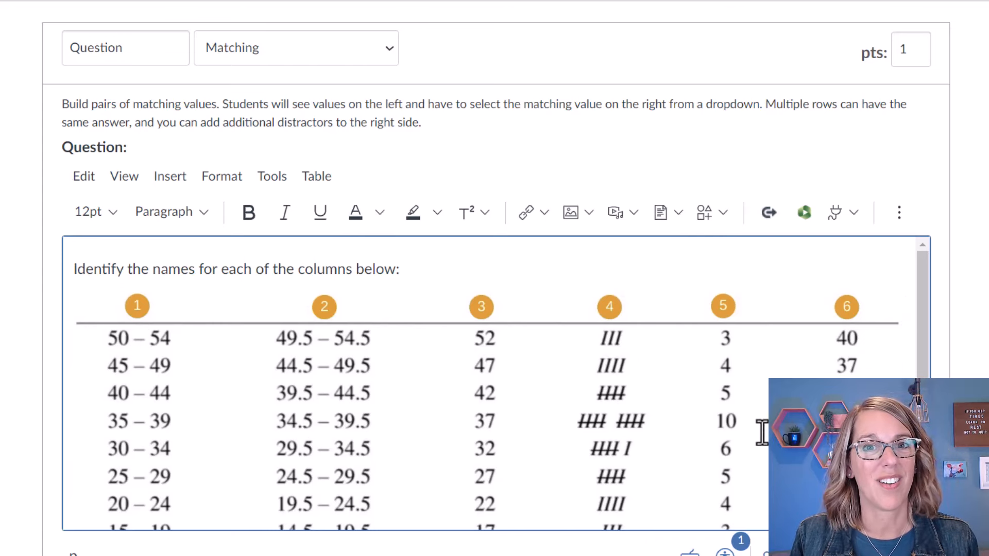
Add another blank answer pair to the Matching question.
scroll(494, 309, down, 5)
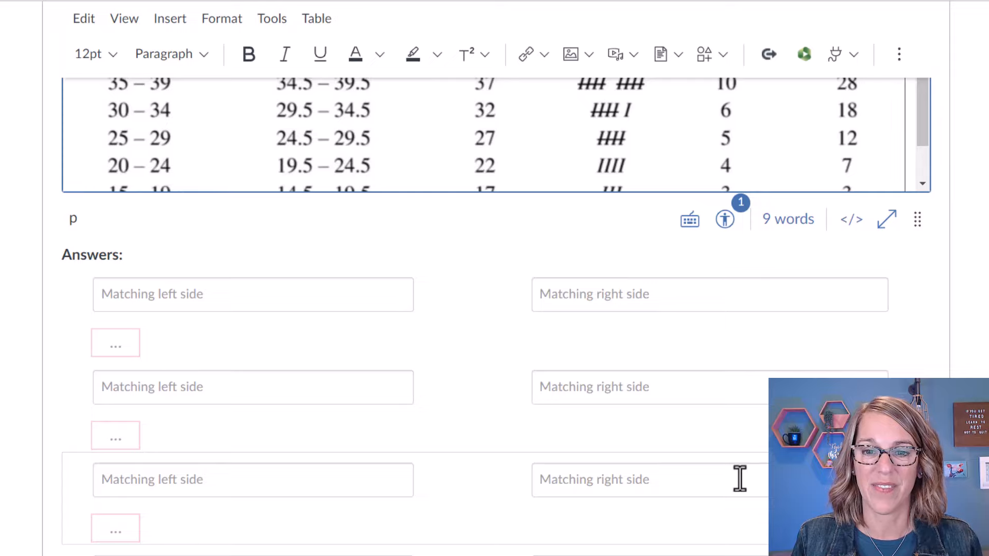
scroll(740, 479, down, 5)
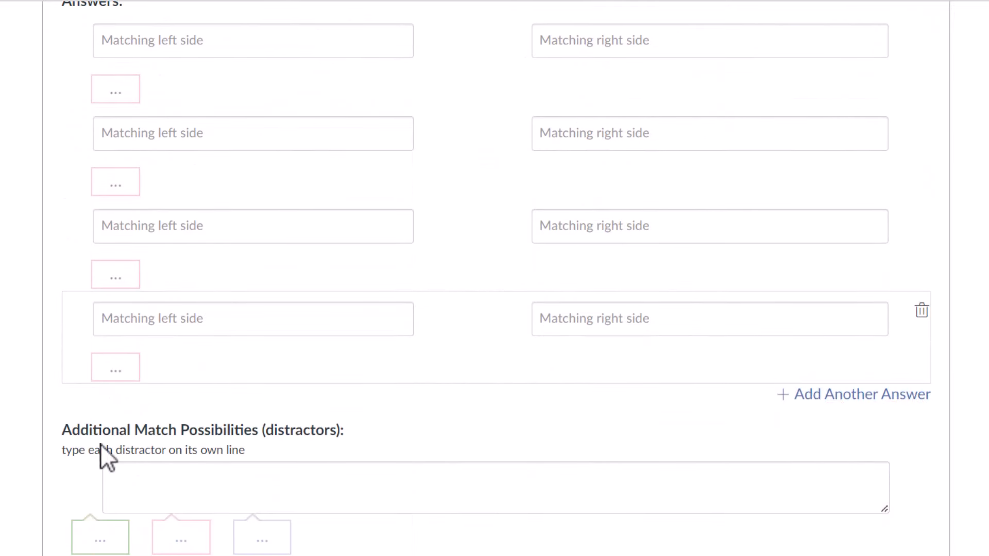
click(867, 394)
scroll(867, 407, down, 5)
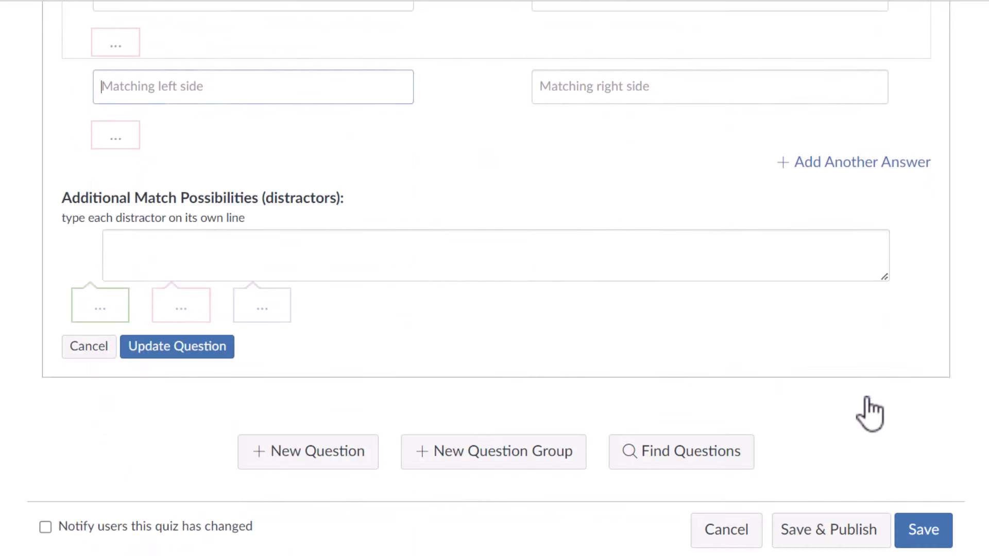
Add a sixth answer pair and number the first three left sides 1, 2 and 3.
click(863, 164)
scroll(784, 271, up, 10)
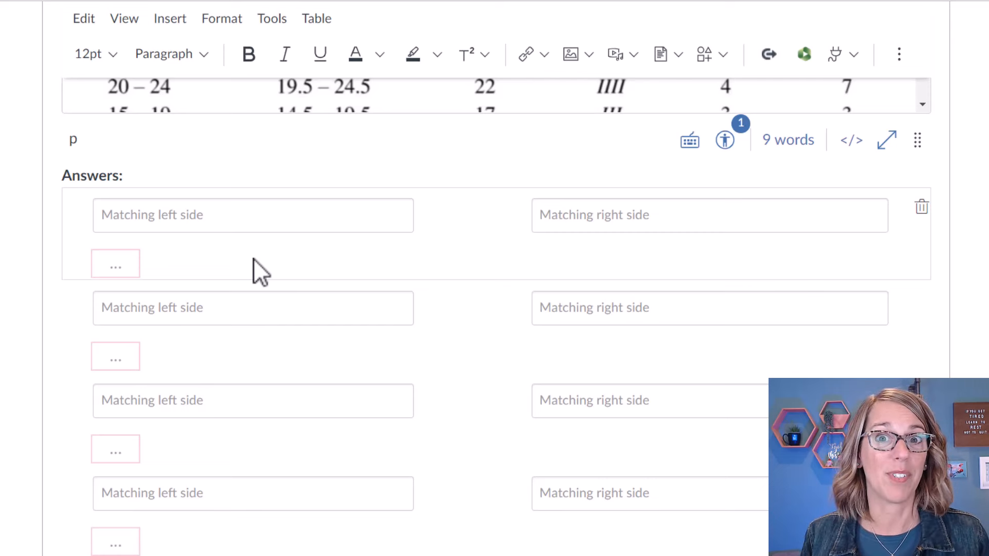
click(135, 219)
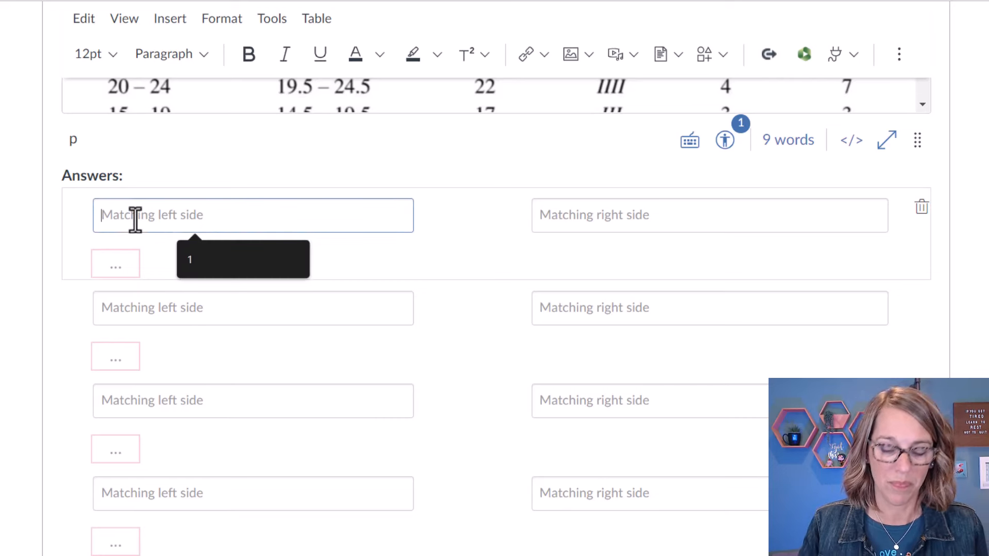
text(1)
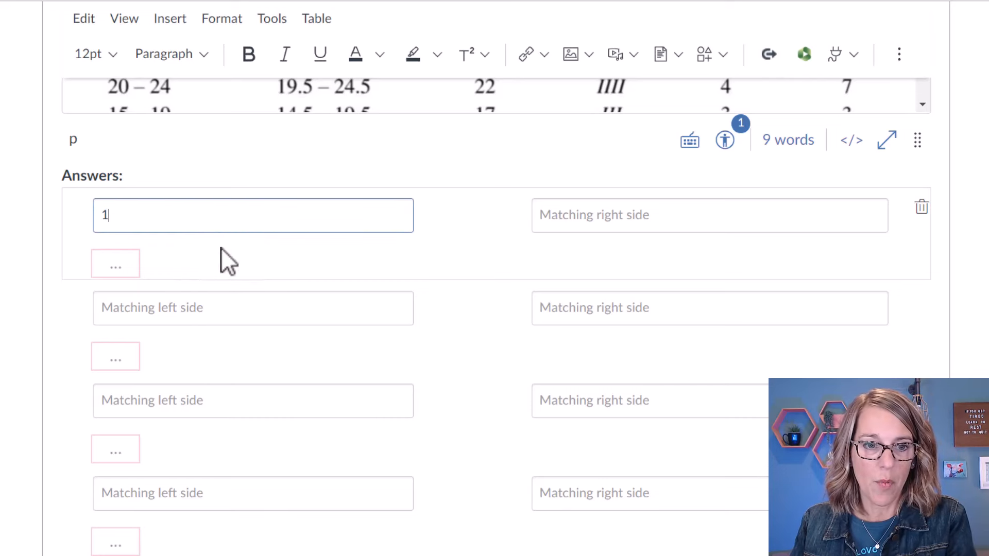
click(114, 312)
text(2)
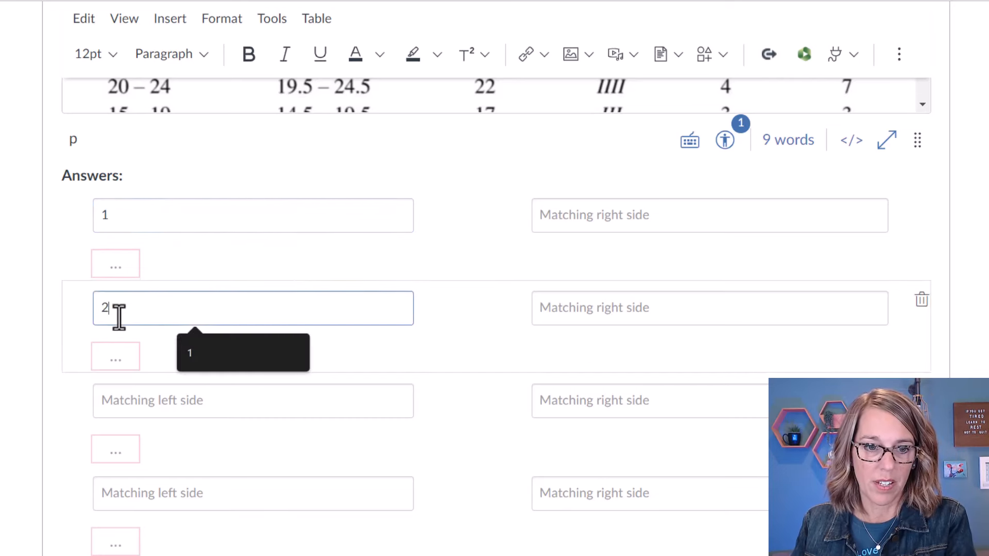
click(149, 404)
text(3)
Number the remaining left-side entries 4, 5 and 6.
click(116, 502)
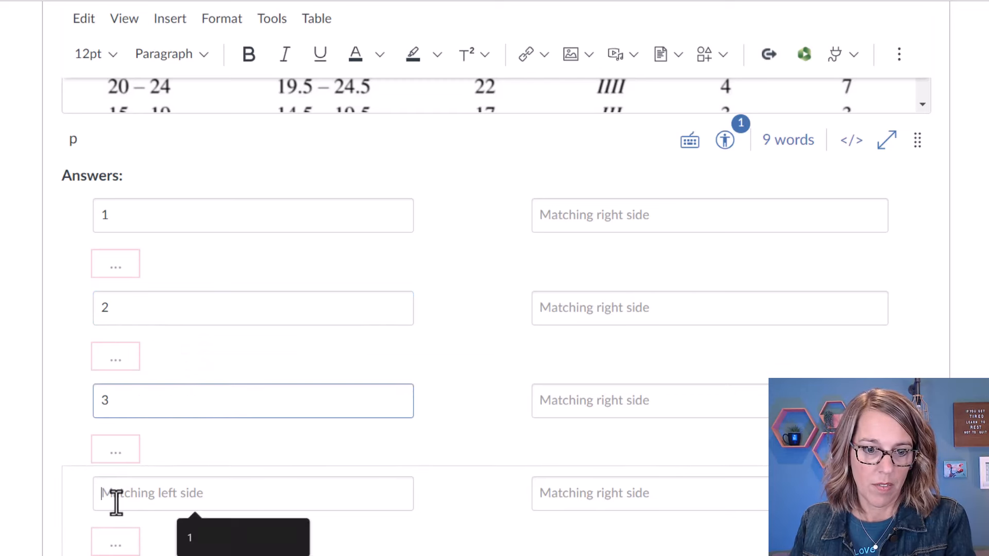
text(4)
click(123, 555)
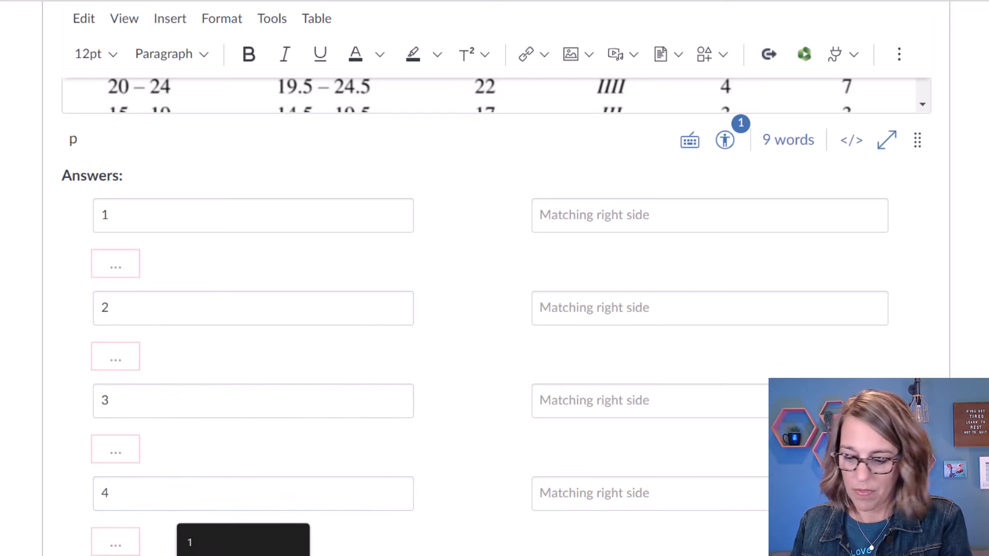
text(5)
scroll(143, 523, down, 3)
click(145, 518)
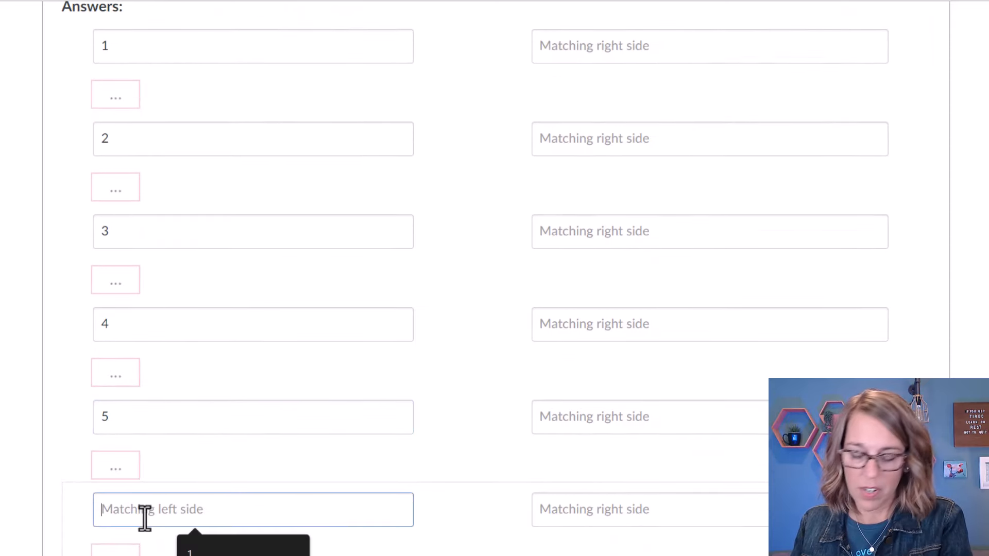
text(6)
scroll(154, 513, up, 7)
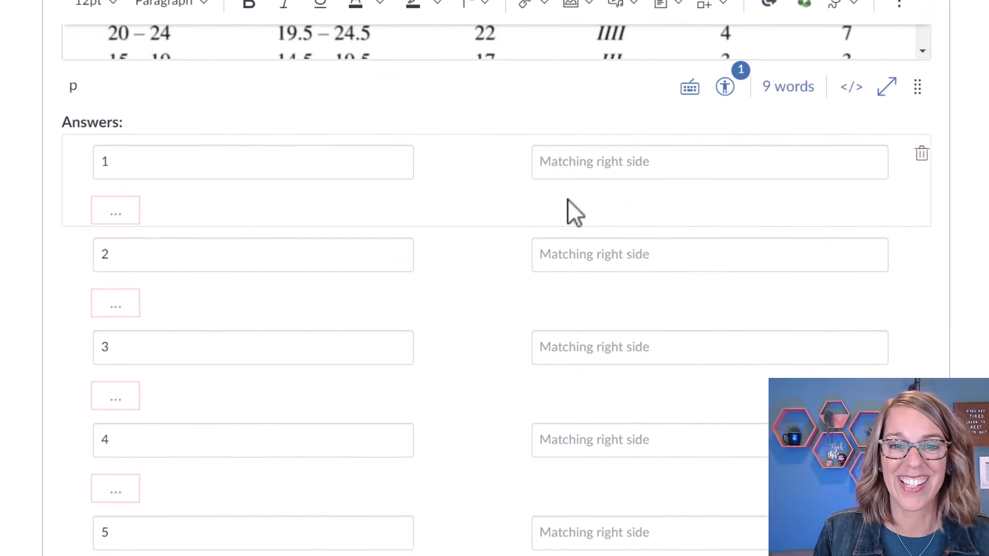
Enter right-side answers Class Limits, Class Boundaries and Midpoint for pairs 1–3.
click(615, 416)
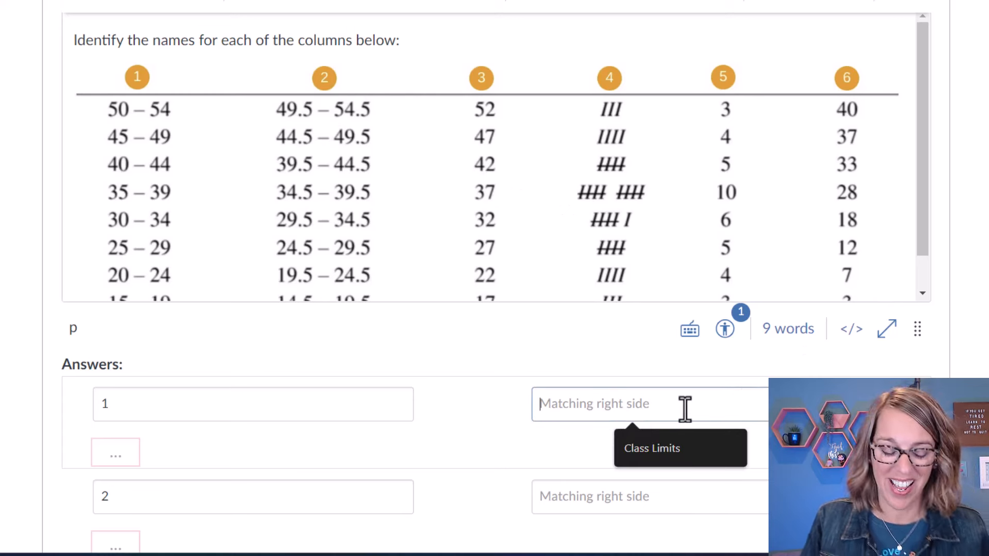
text(Class)
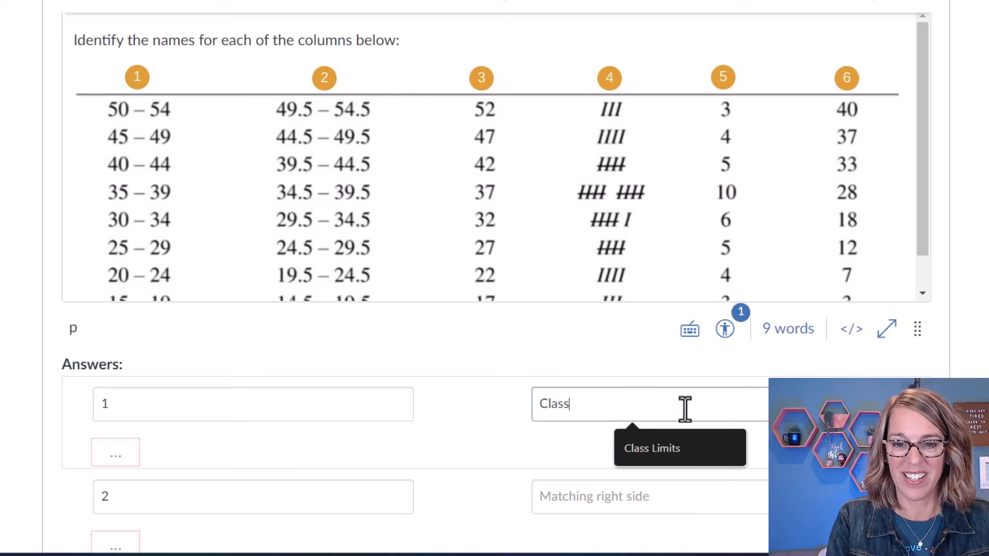
text( Limits)
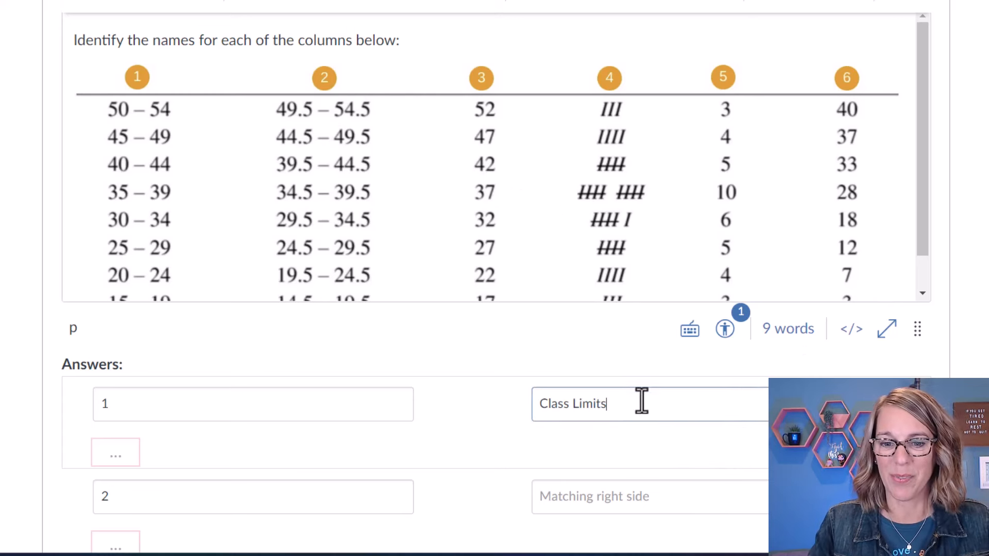
click(553, 501)
text(Class)
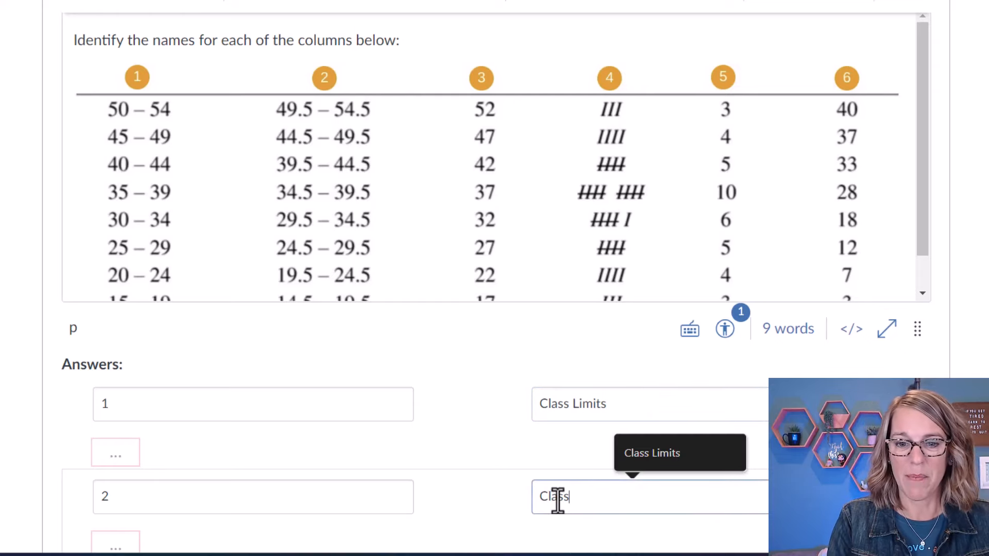
text( Boundaries)
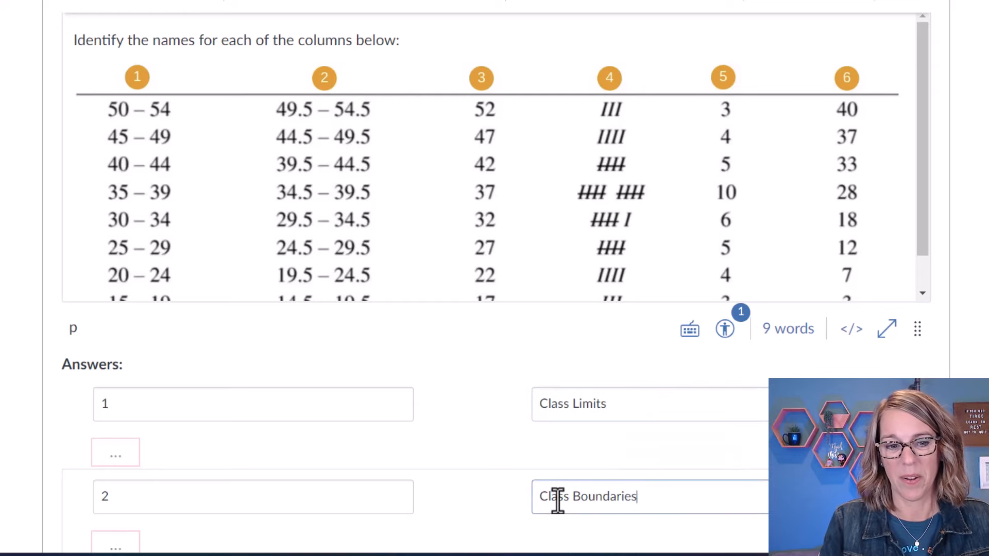
scroll(679, 548, down, 3)
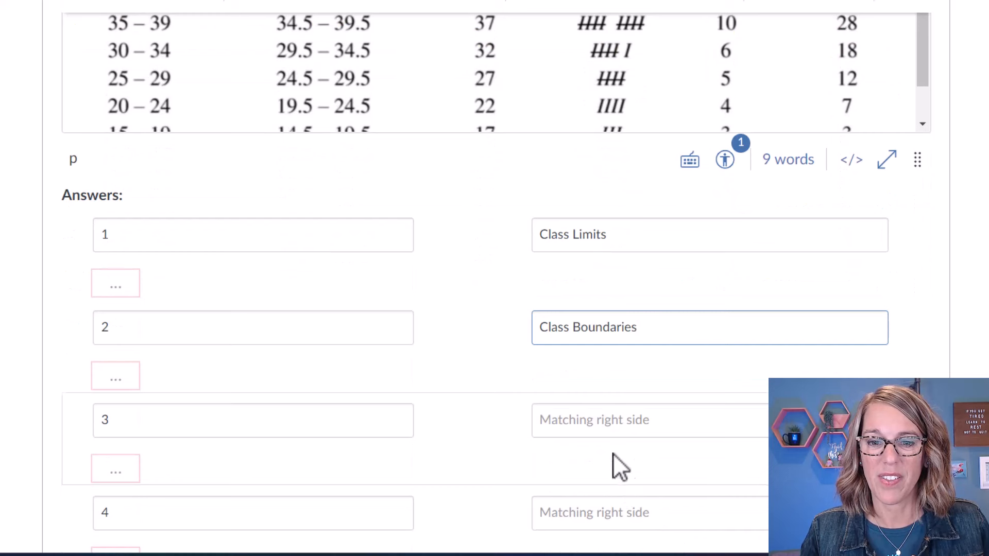
click(591, 426)
text(Fr)
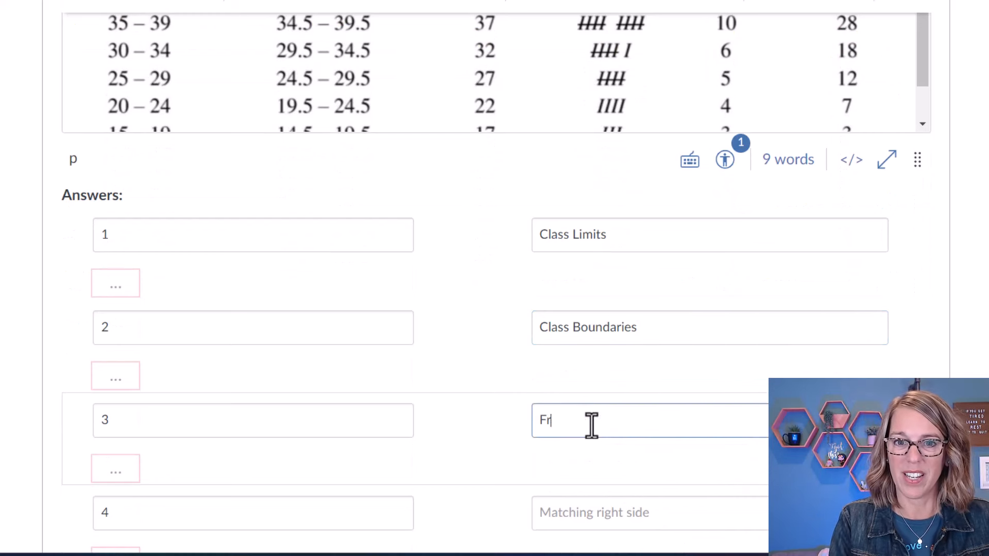
key(BackSpace)
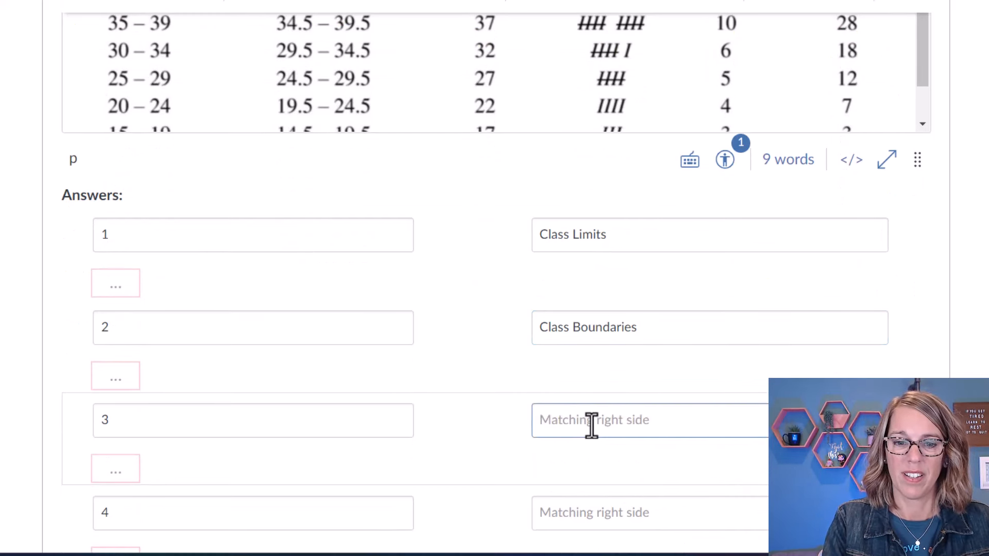
text(Midpoint)
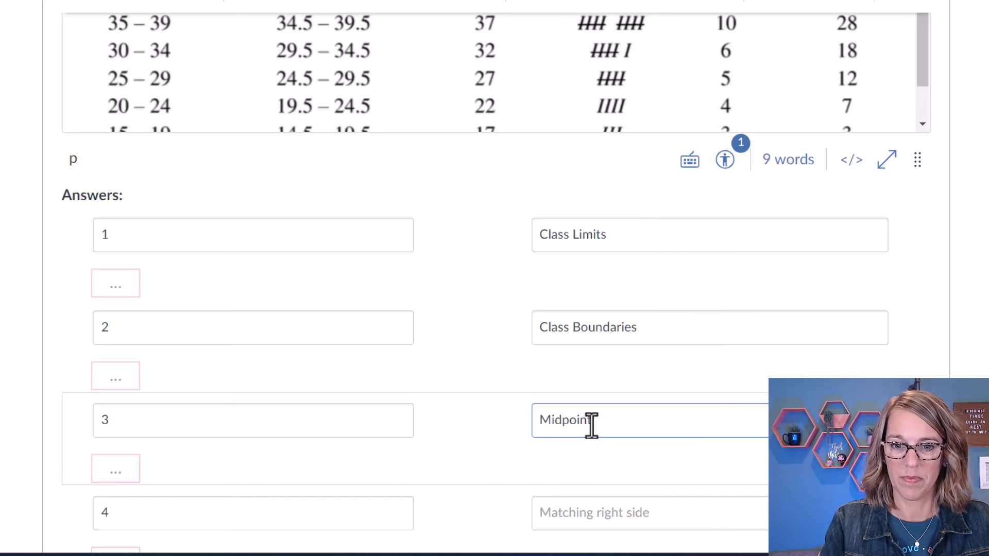
Enter right-side answers Tally, Frequency and C. Frequency for pairs 4–6.
click(560, 503)
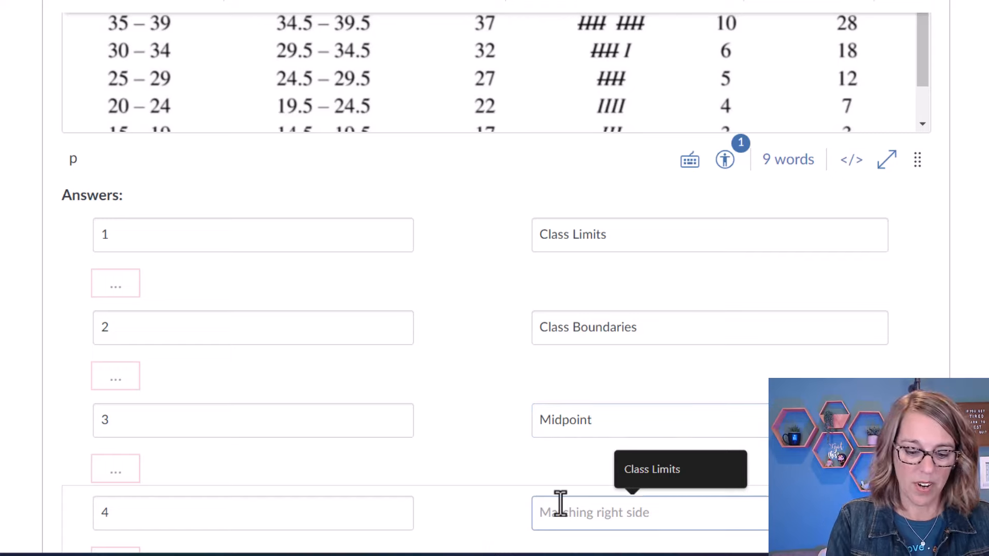
text(Tally)
scroll(647, 463, down, 3)
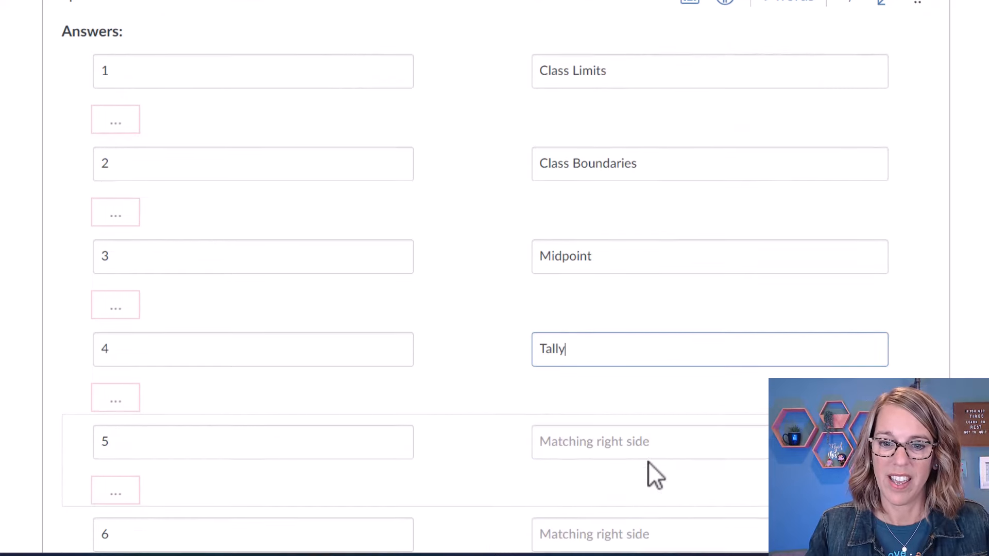
click(578, 441)
text(Frequency)
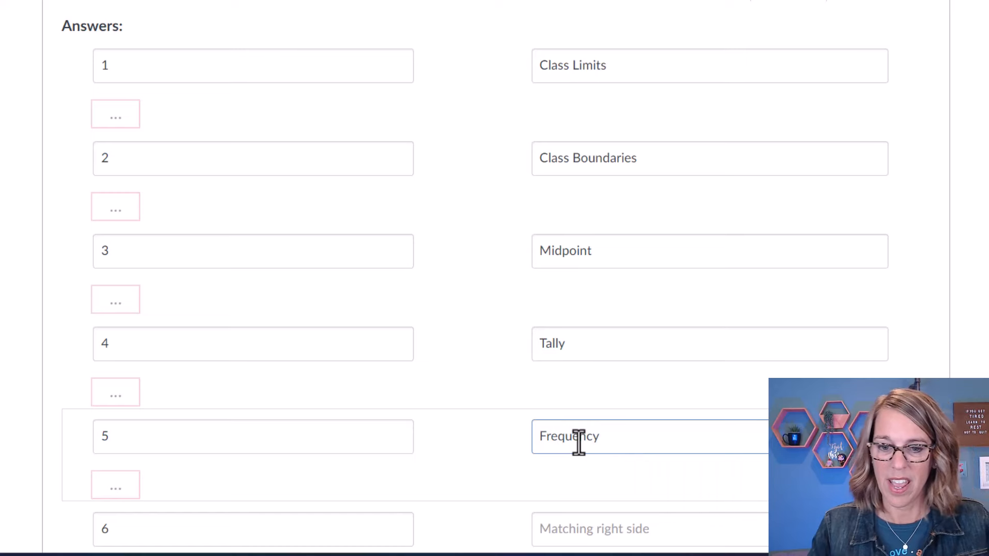
click(592, 529)
text(C)
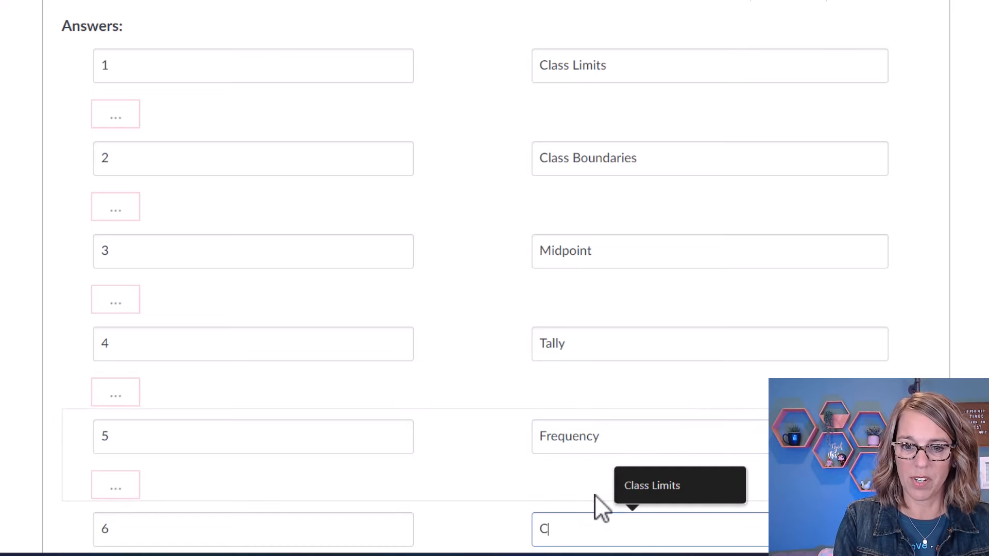
text(. Frequency)
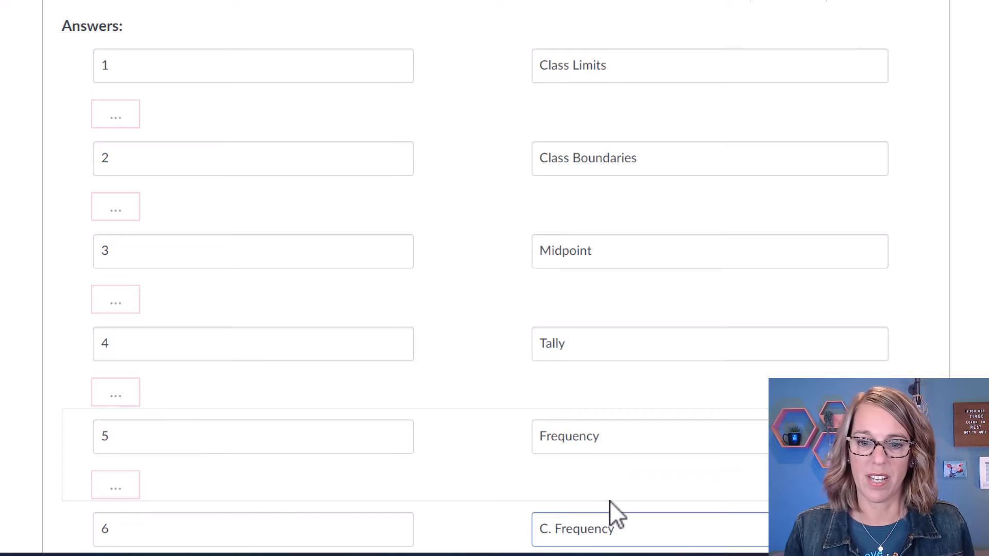
scroll(639, 495, down, 3)
scroll(663, 486, down, 1)
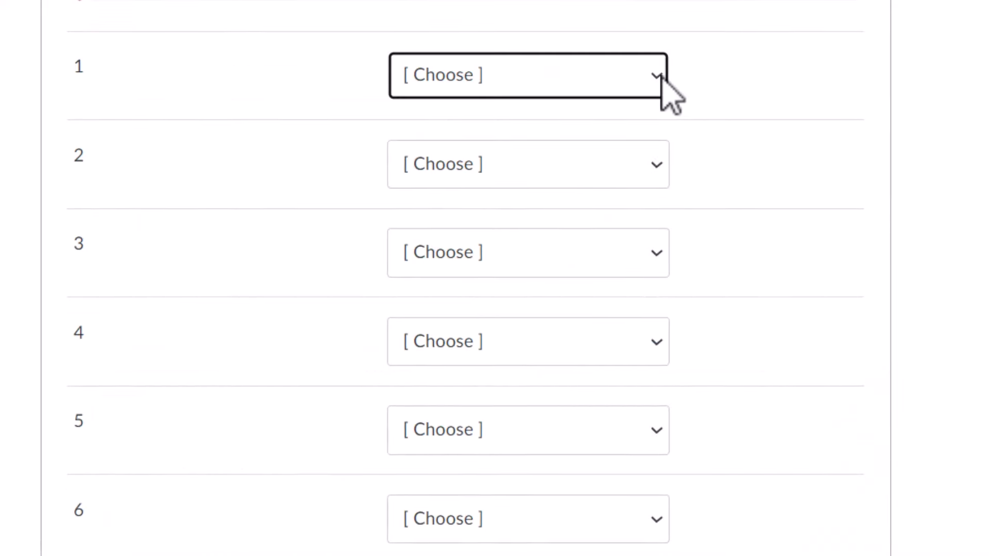
click(659, 77)
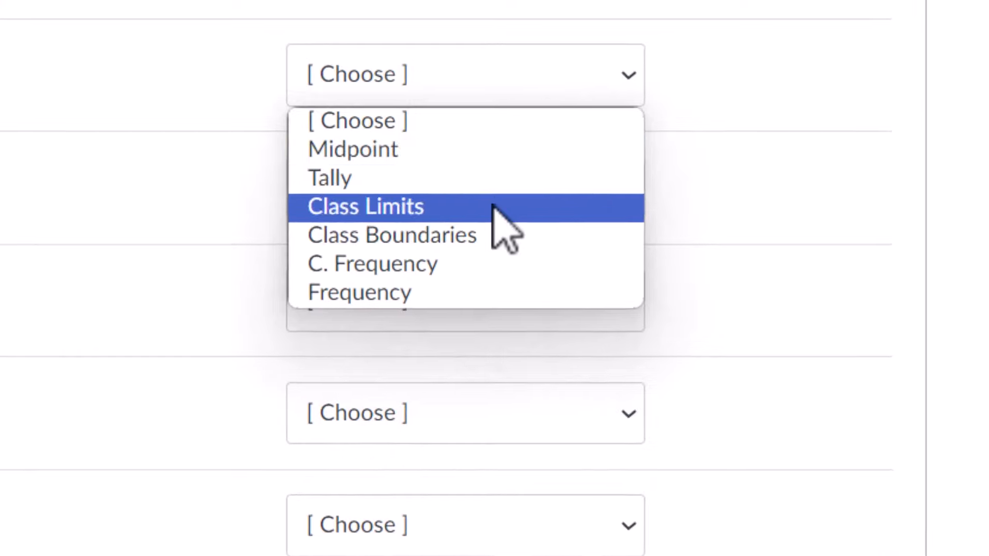
click(497, 206)
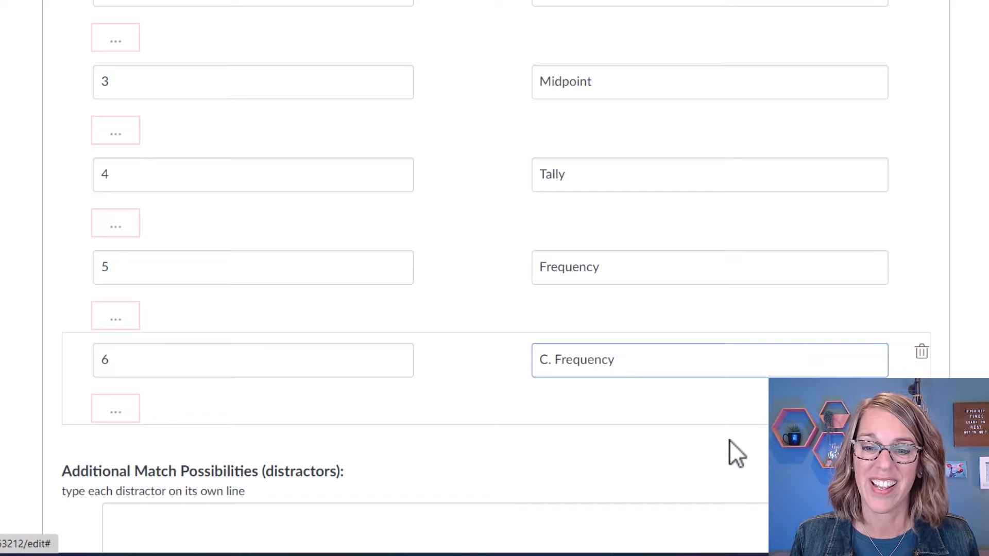
Update the Matching question and save the Unit 1 quiz, now totaling 4 points.
scroll(717, 439, down, 2)
scroll(717, 440, down, 2)
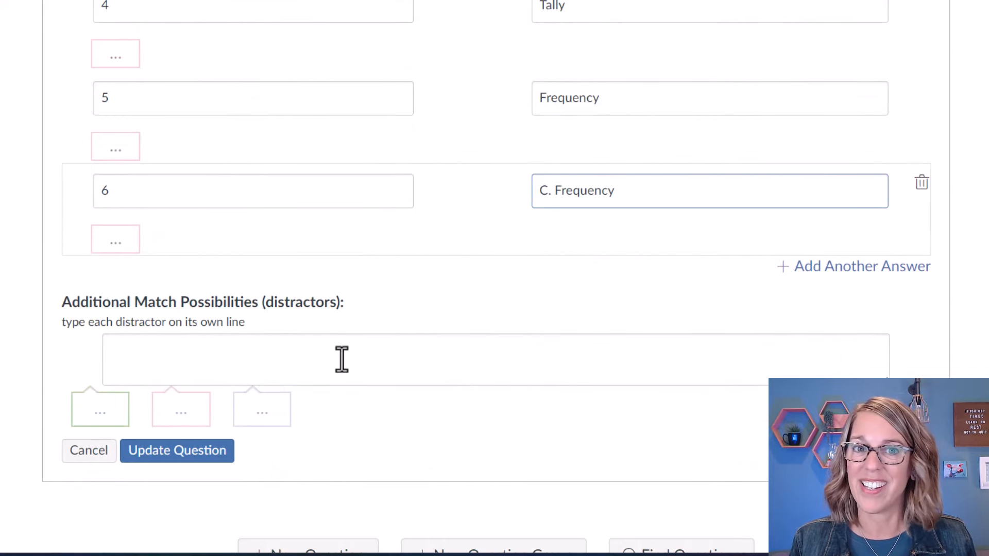
scroll(287, 335, down, 2)
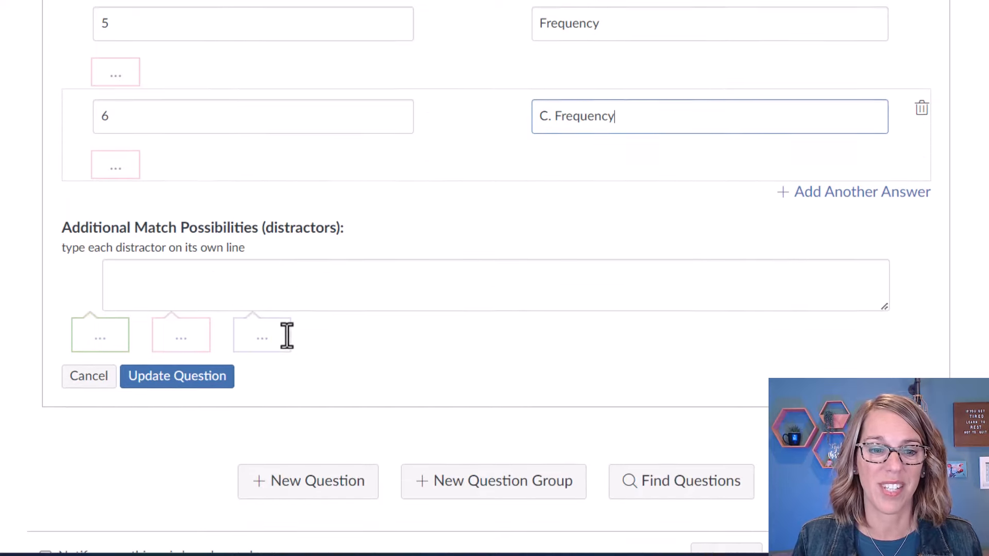
click(184, 373)
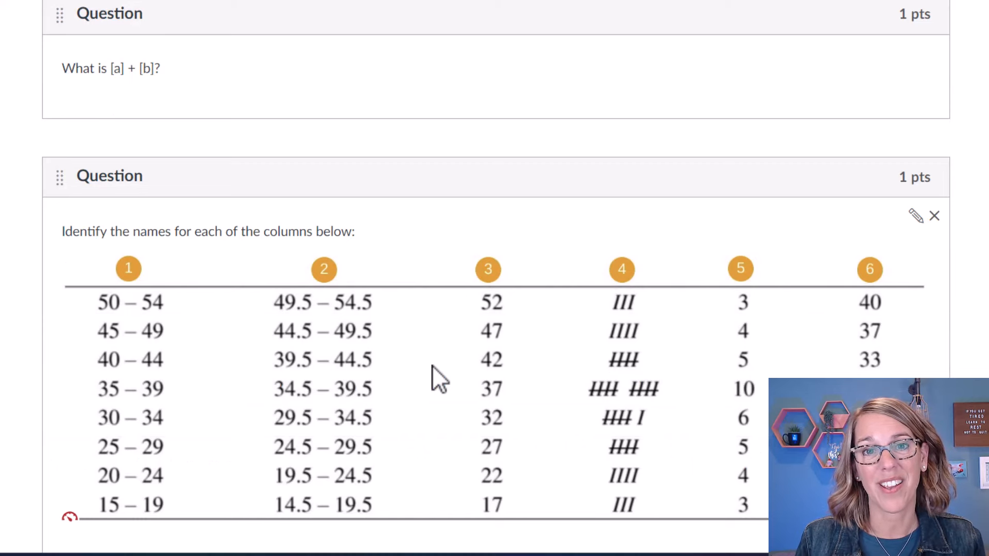
scroll(432, 365, down, 5)
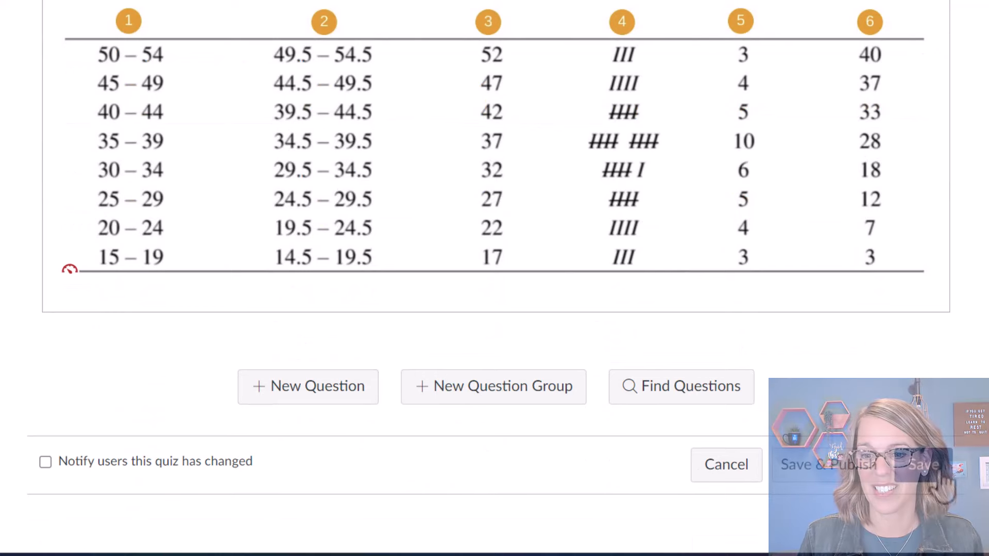
click(933, 467)
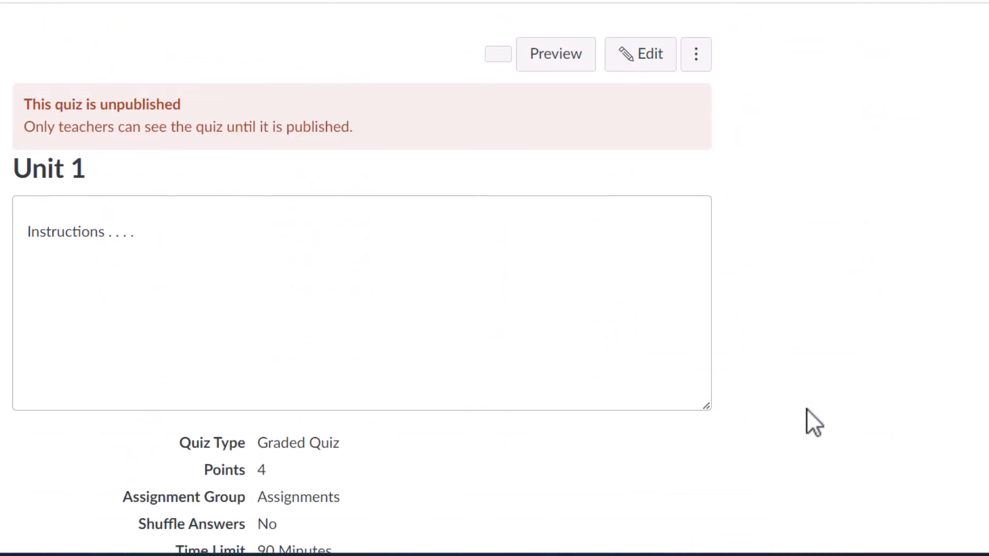
Preview the draft quiz, choose Class Limits for column 1 of Question 4, then keep editing.
click(567, 57)
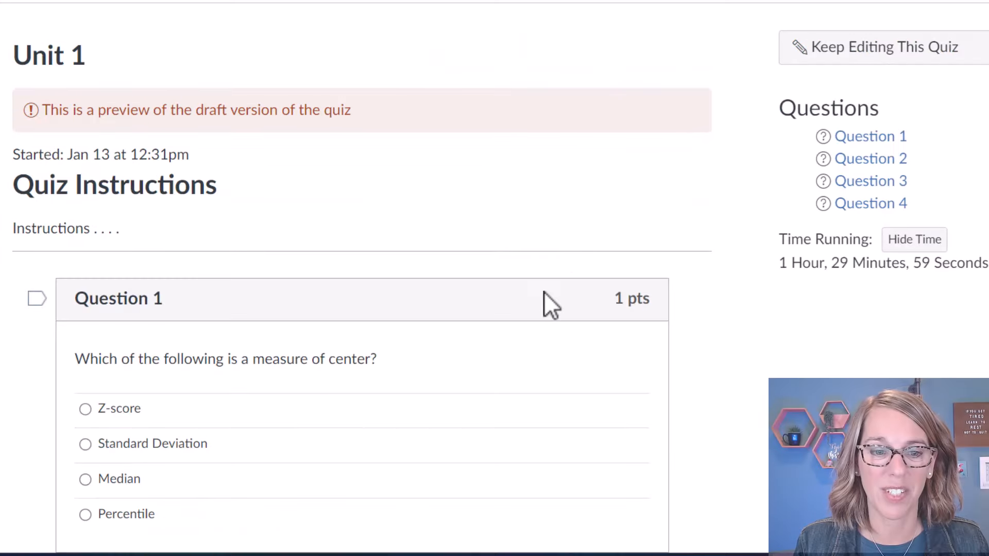
scroll(544, 291, down, 15)
scroll(543, 291, down, 6)
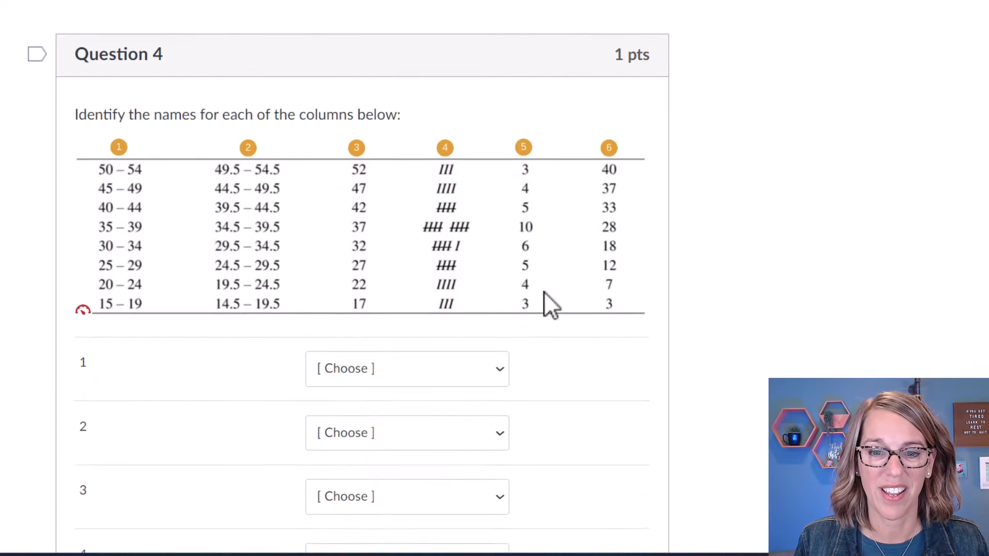
click(502, 199)
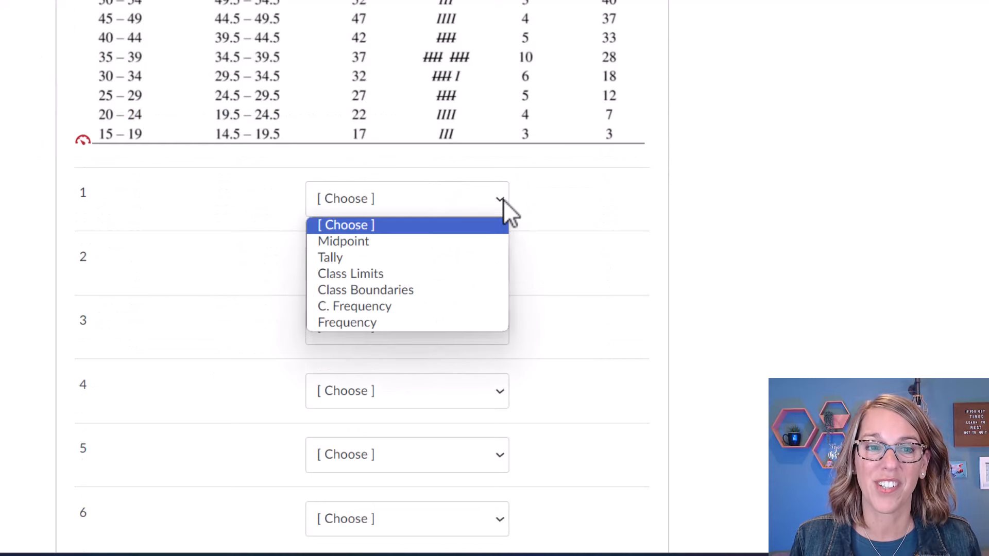
click(420, 278)
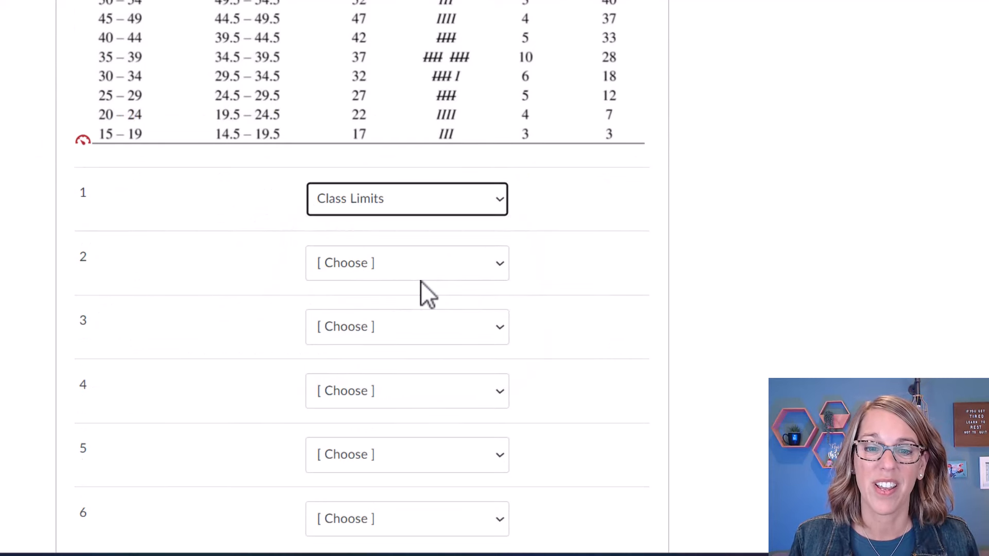
scroll(792, 273, down, 2)
scroll(793, 273, down, 2)
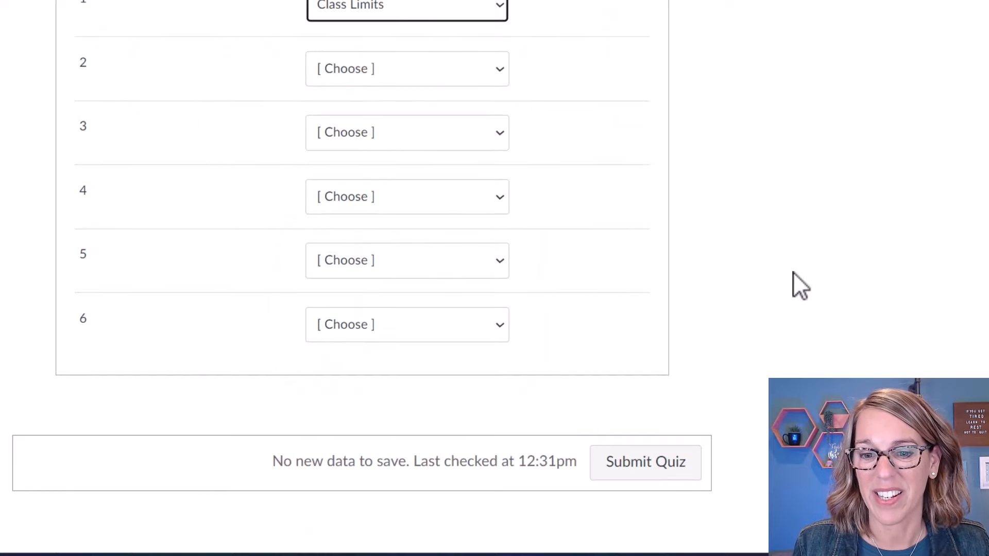
scroll(799, 282, up, 15)
click(882, 66)
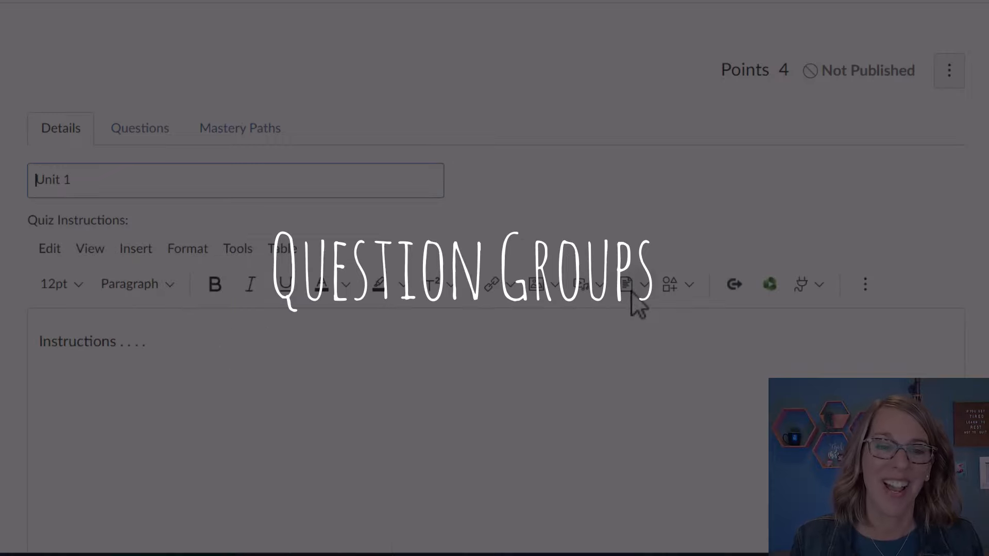
Delete the [a] + [b], Z-score and measure-of-center questions, leaving only the Matching question.
click(135, 133)
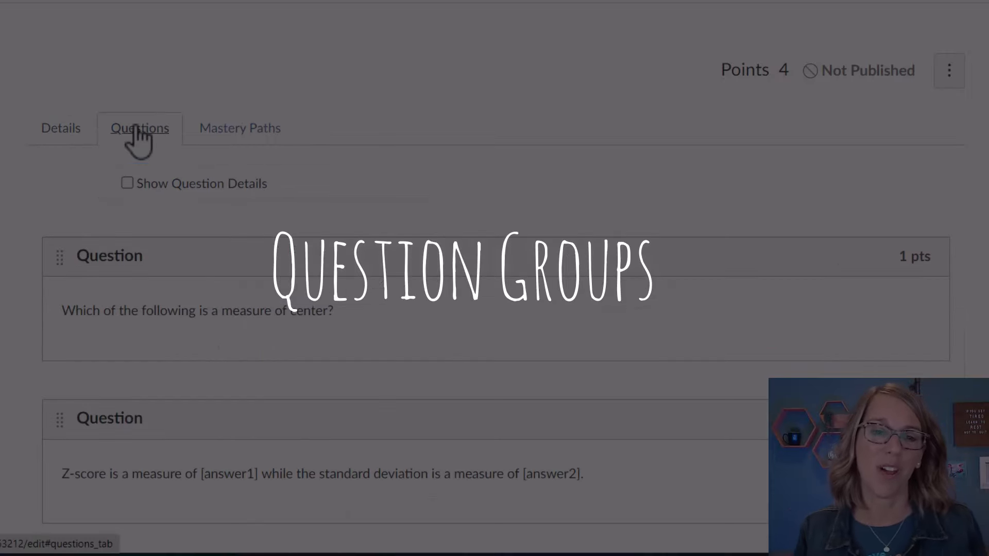
scroll(486, 190, down, 15)
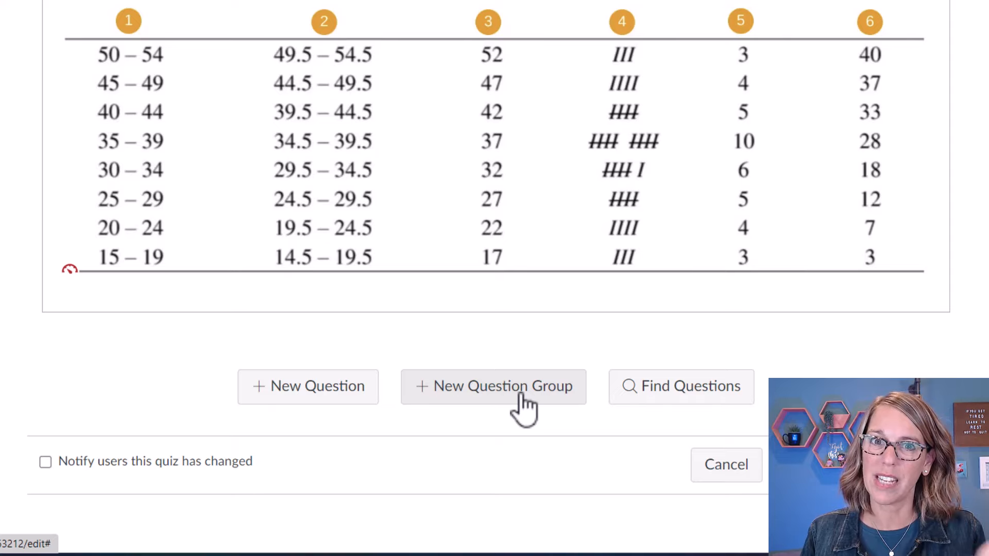
scroll(521, 394, up, 5)
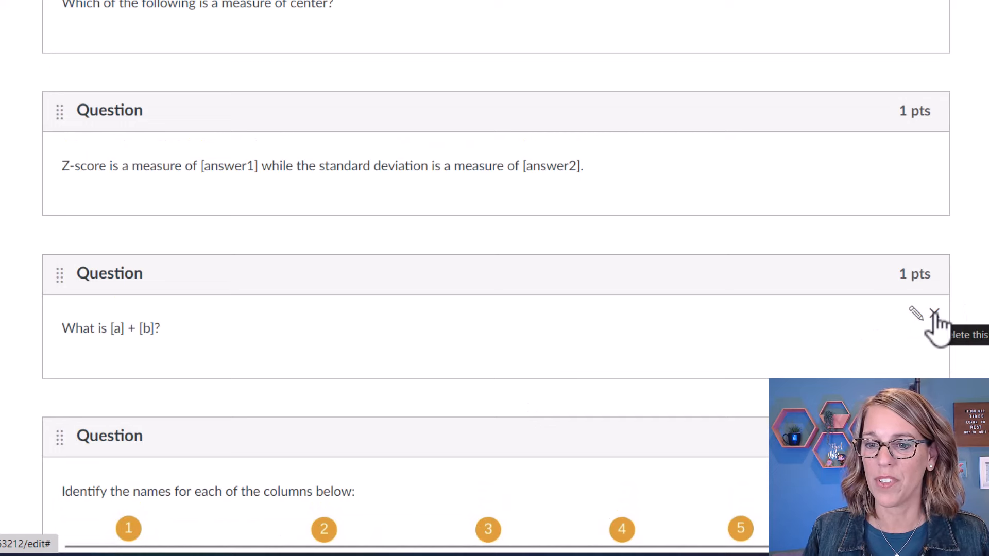
click(935, 315)
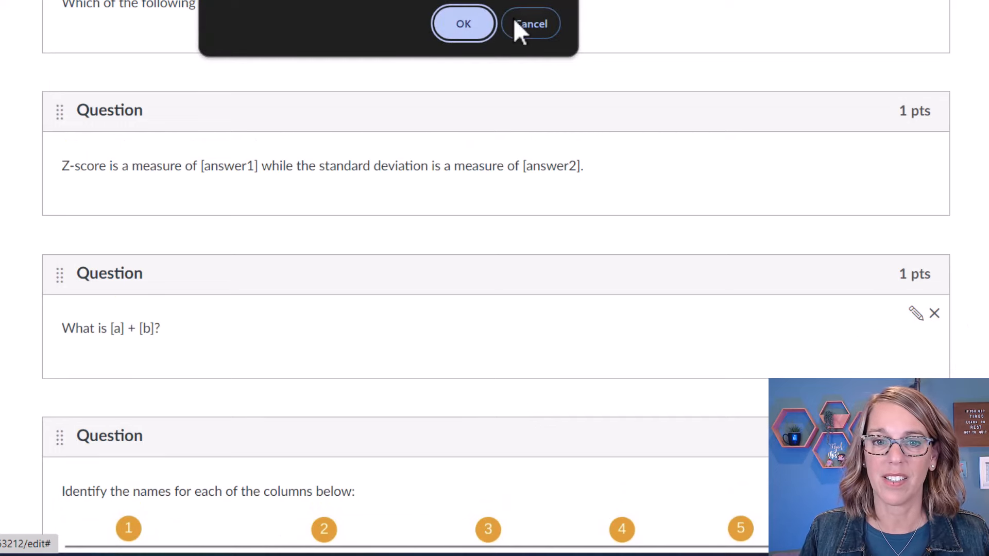
click(464, 19)
click(934, 150)
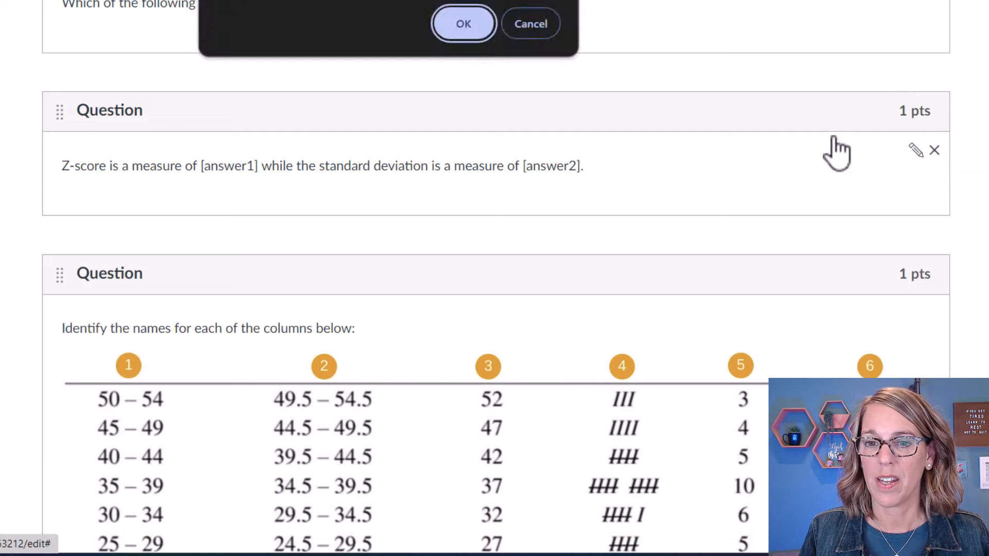
click(484, 34)
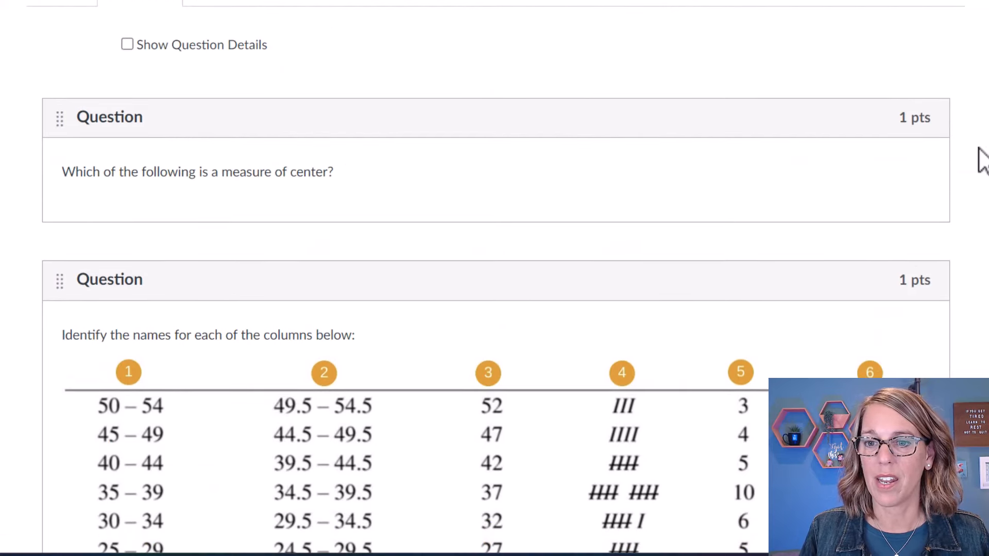
click(935, 157)
click(458, 26)
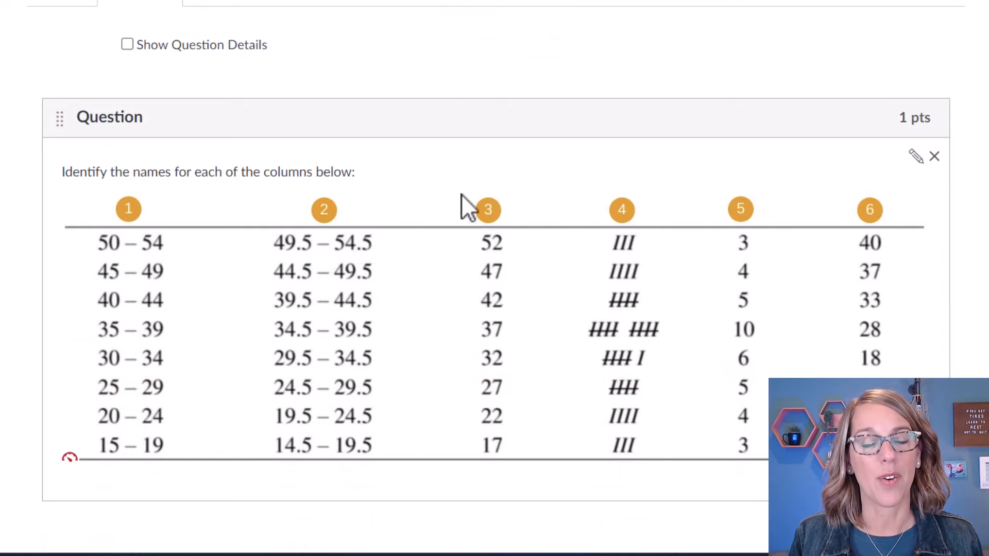
scroll(465, 206, down, 3)
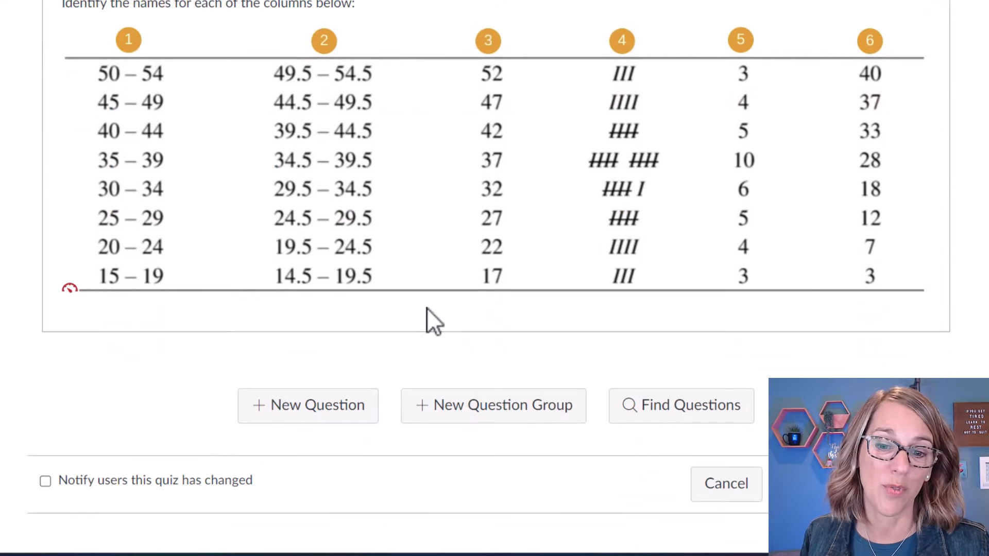
Create a question group linked to the Stats Measures bank, picking 2 questions at 1 pt each.
click(525, 422)
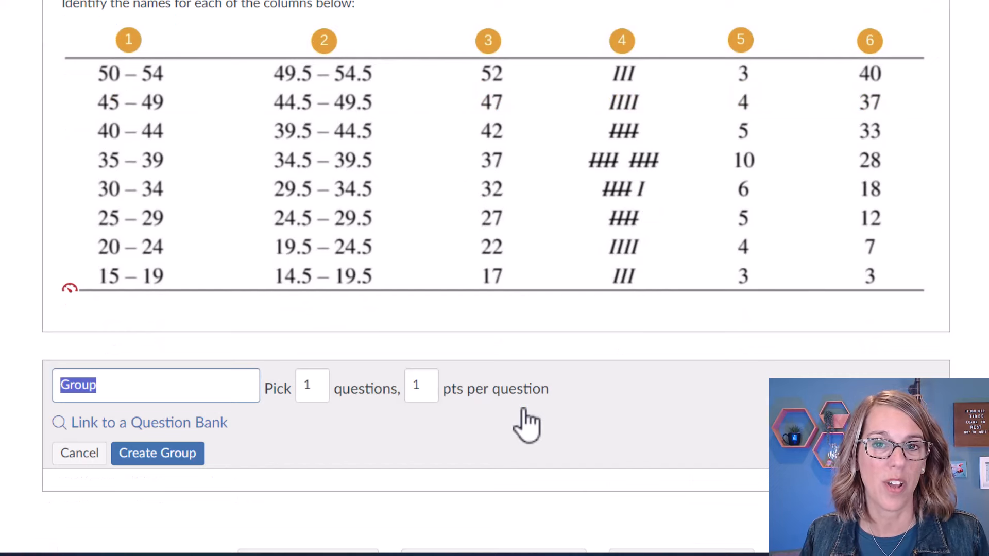
click(138, 426)
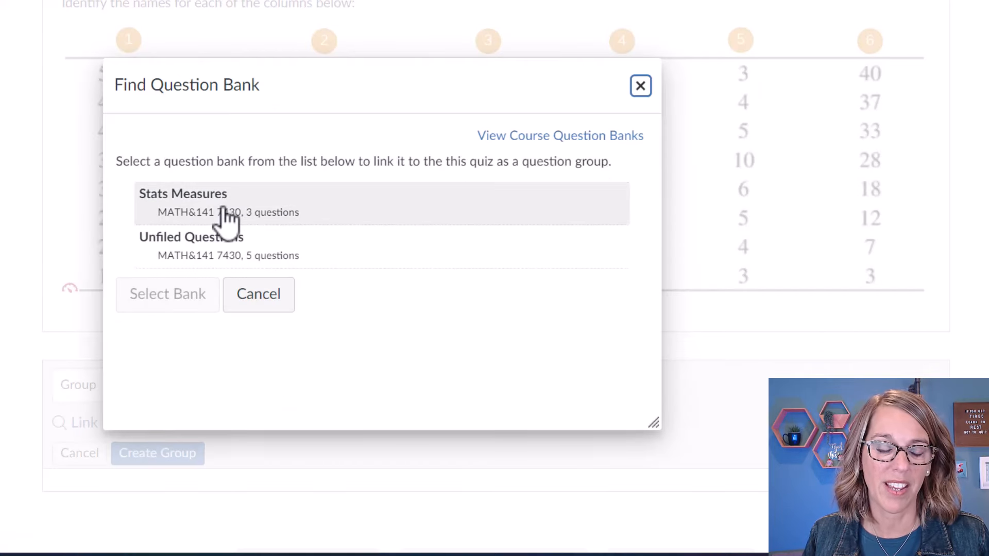
double_click(225, 211)
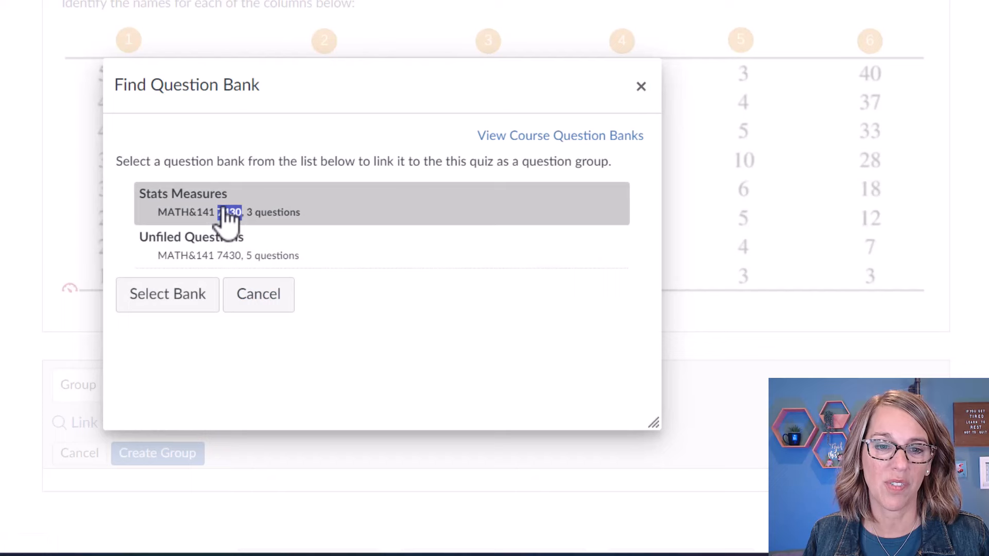
click(175, 299)
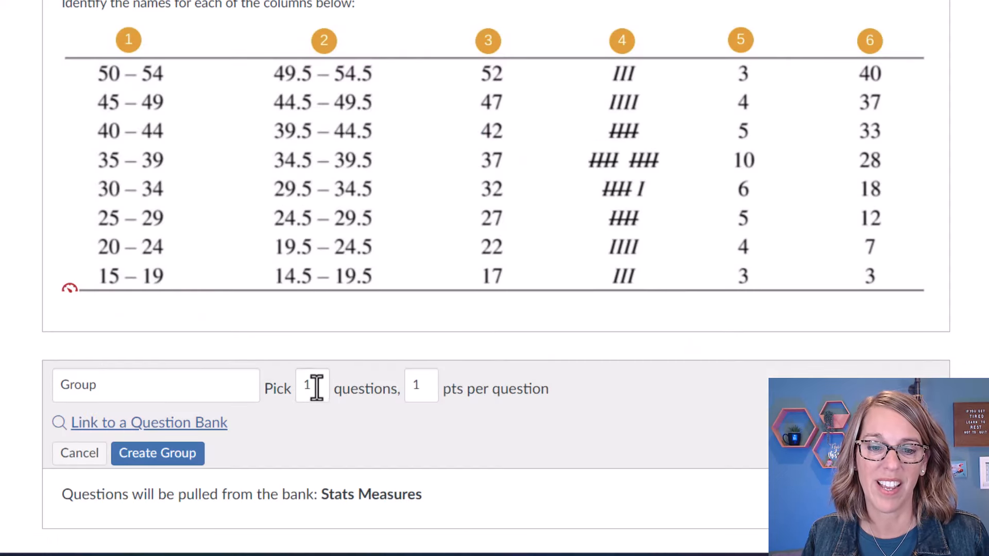
drag(316, 387, 297, 388)
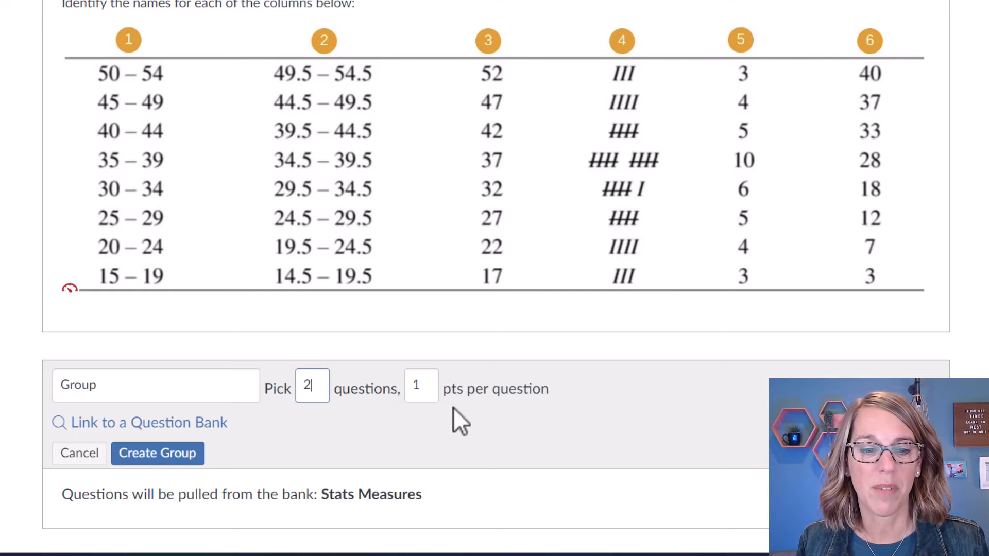
click(162, 457)
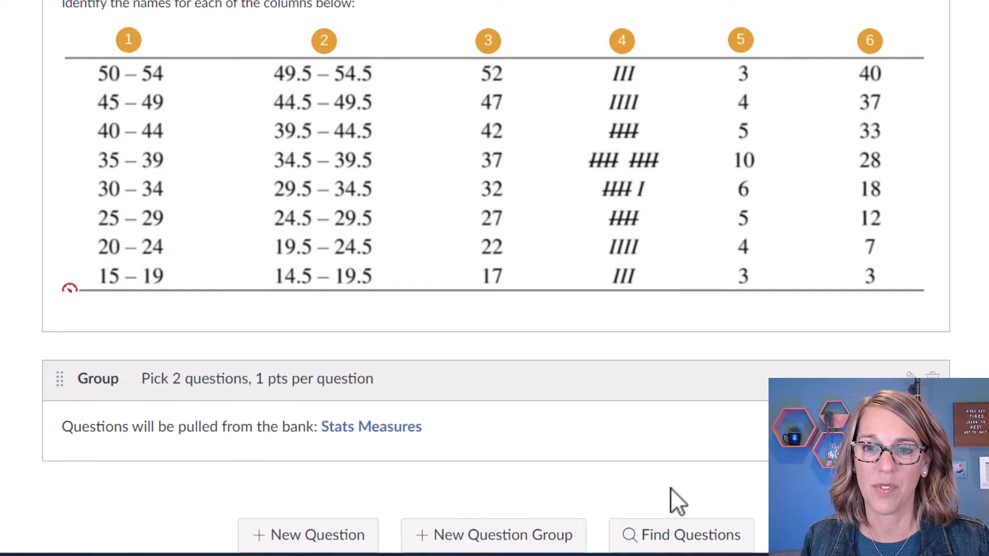
scroll(678, 487, up, 5)
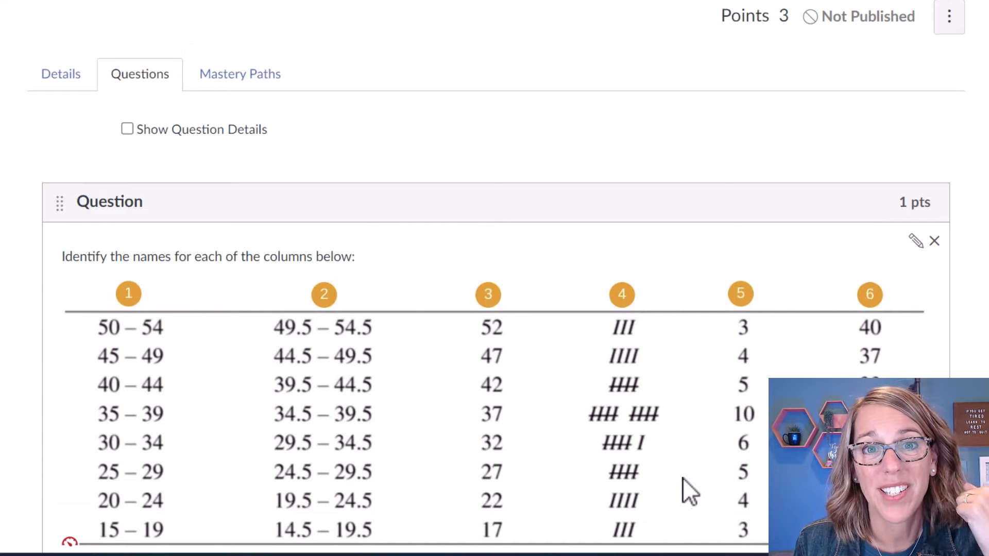
scroll(682, 477, down, 5)
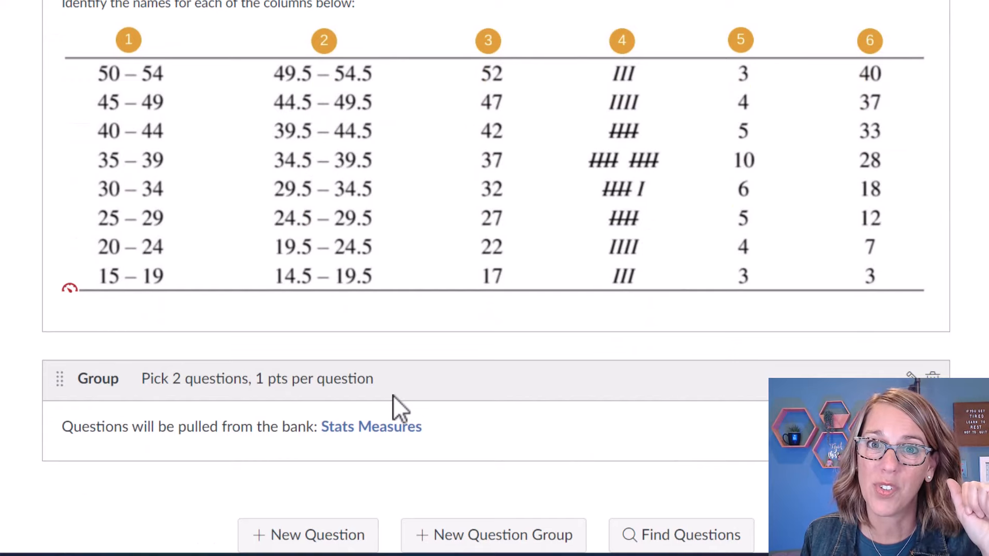
scroll(394, 395, up, 3)
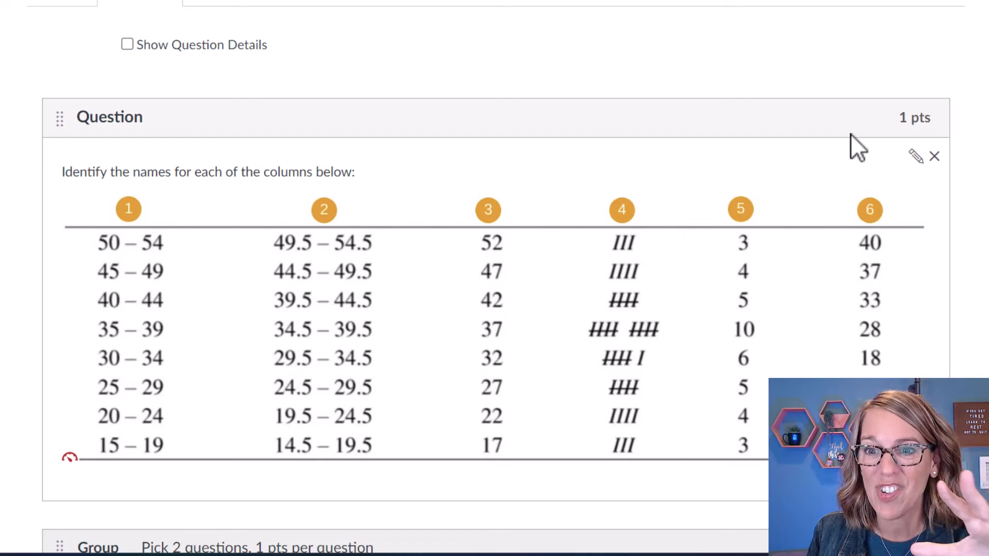
Change the column-names Matching question to 6 points and update it.
click(915, 157)
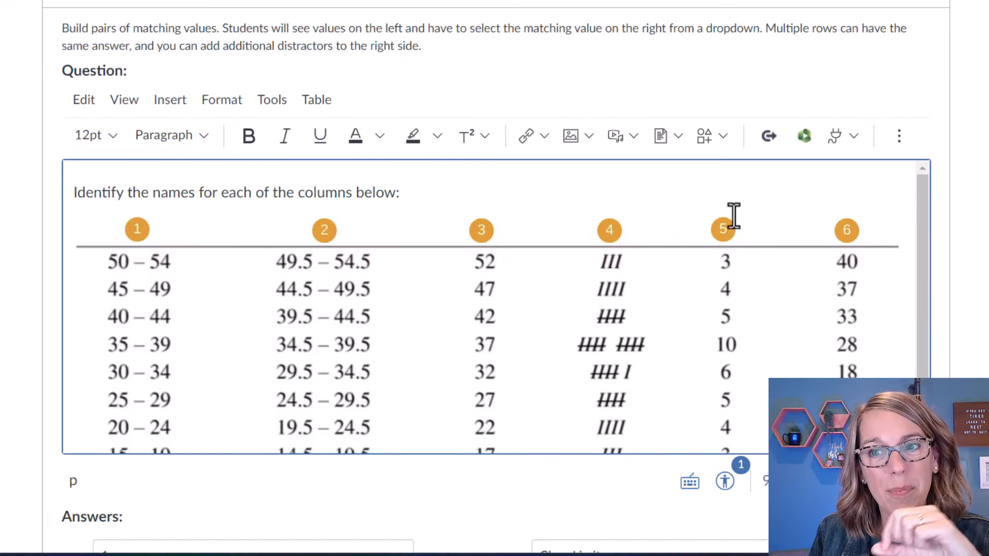
scroll(733, 215, up, 2)
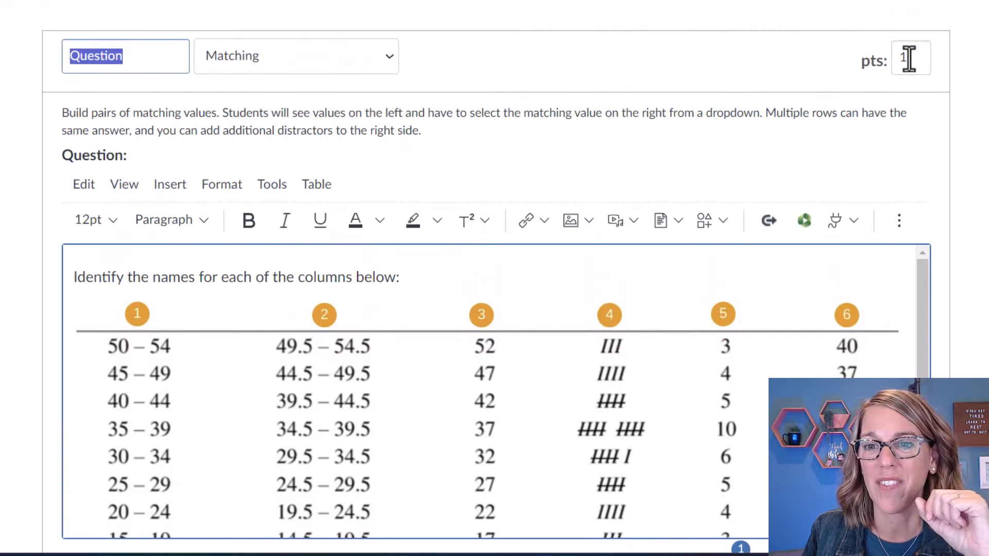
drag(908, 59, 896, 65)
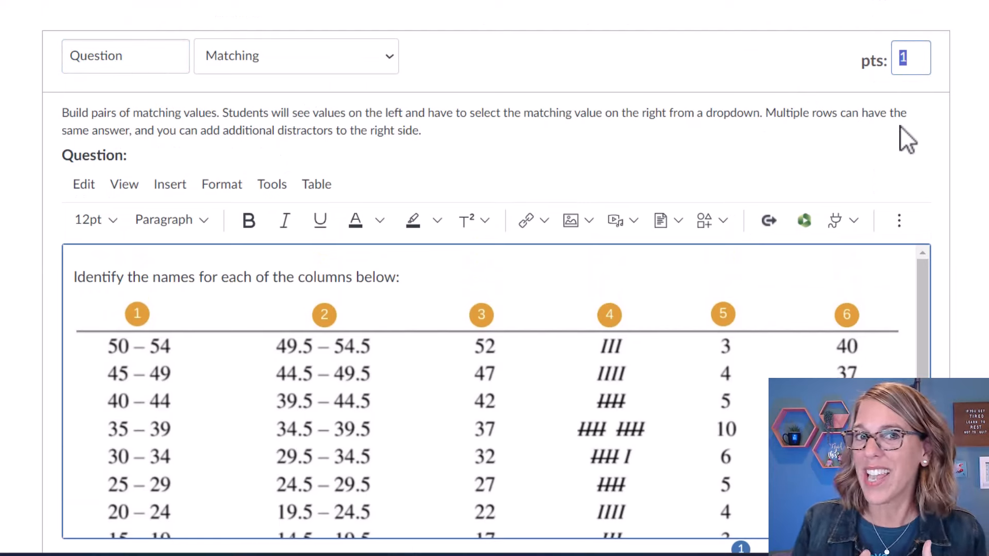
text(6)
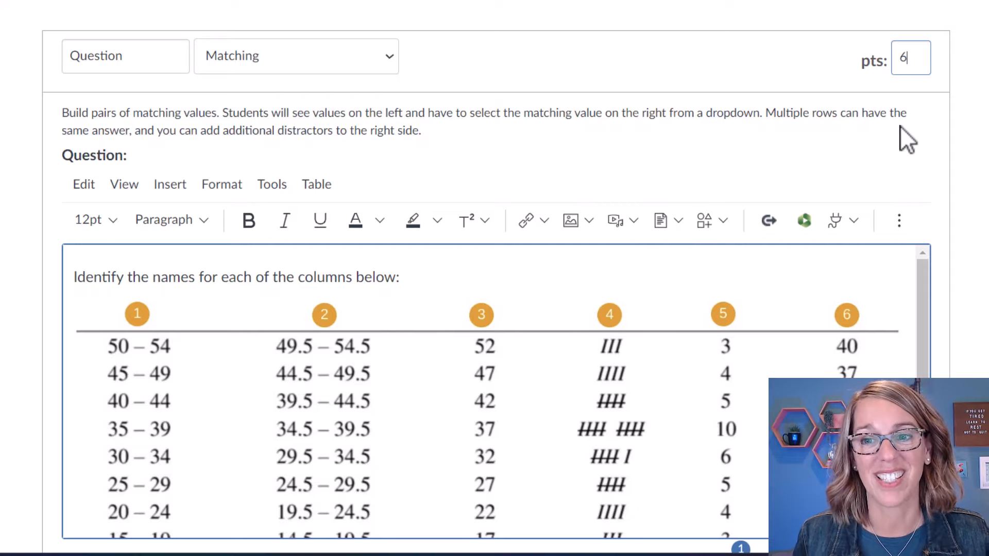
scroll(886, 154, down, 5)
scroll(887, 165, down, 12)
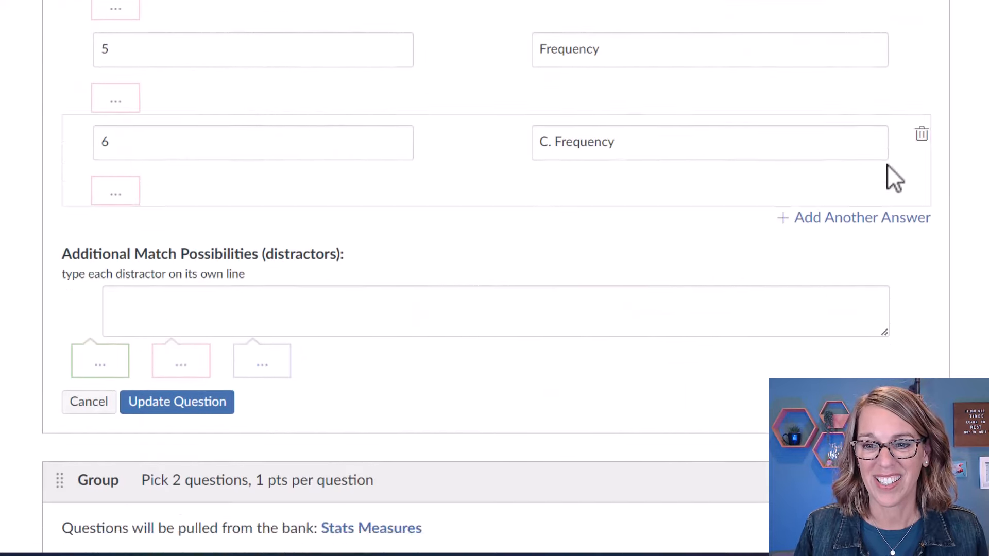
click(184, 153)
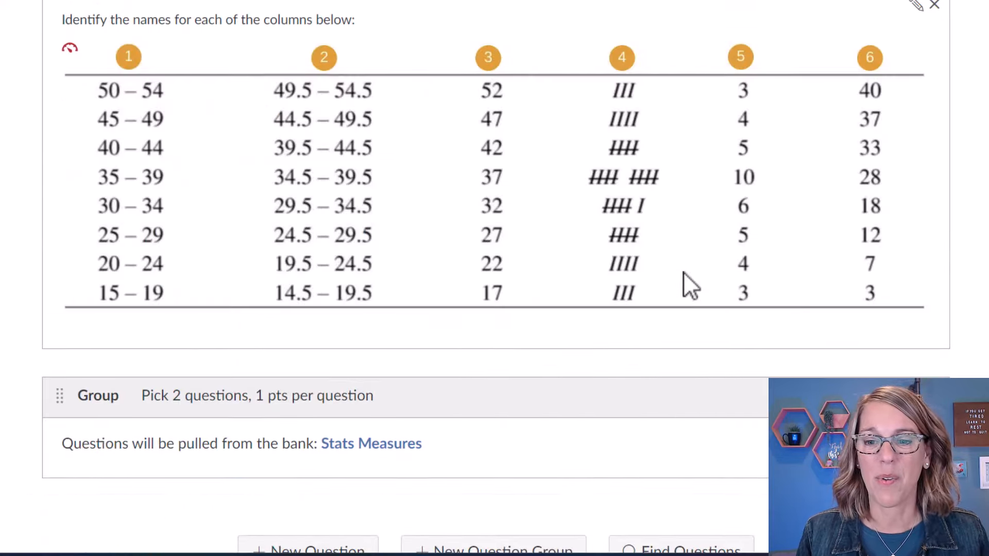
Start a new blank question at the bottom of the quiz.
scroll(729, 333, down, 3)
scroll(729, 333, down, 1)
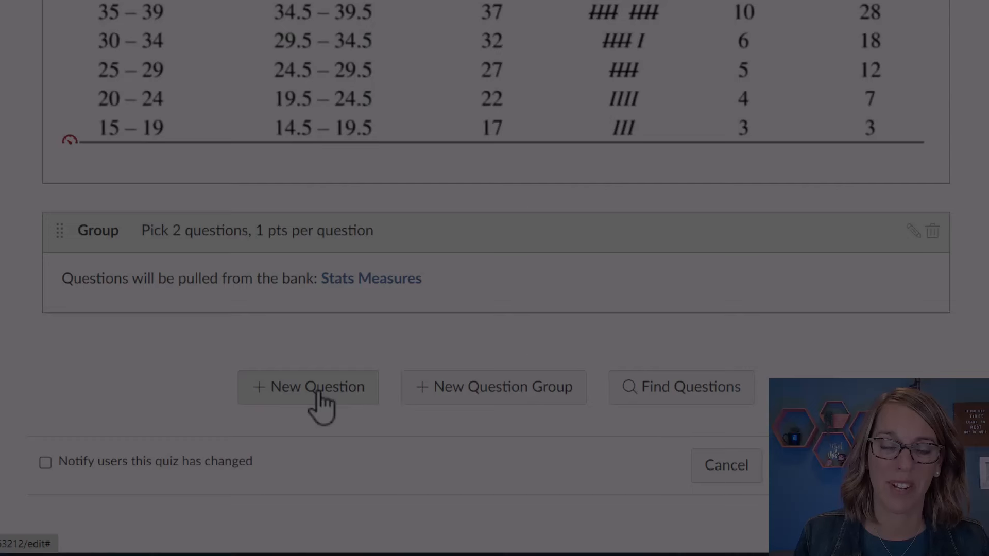
click(316, 397)
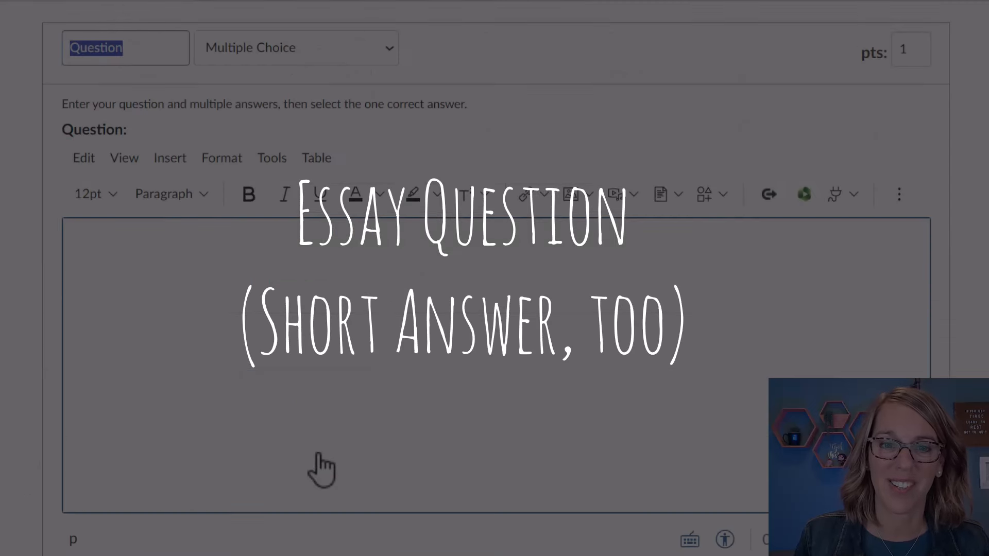
Make the new question a 1-pt essay: 'Reflect on how you're doing with this material.'.
click(387, 47)
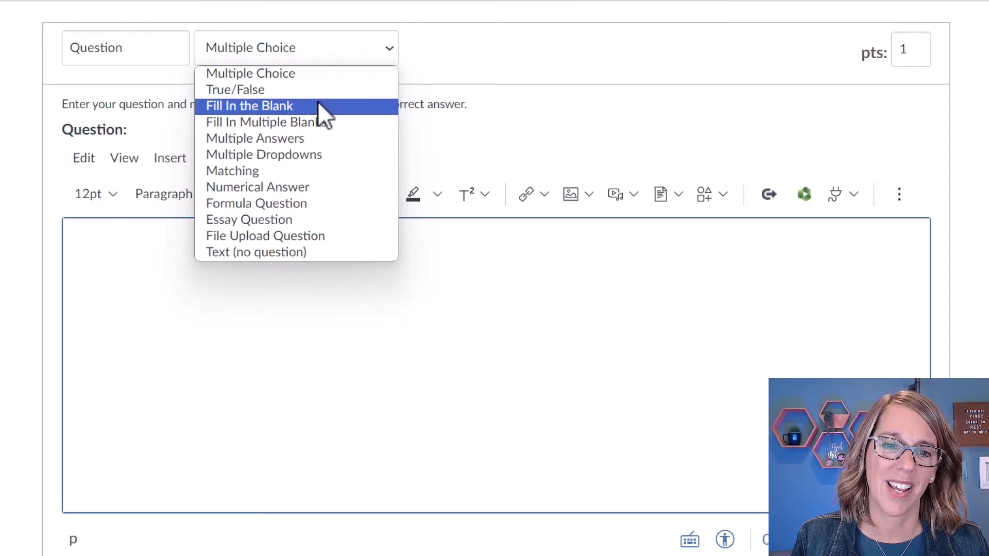
click(299, 218)
click(151, 229)
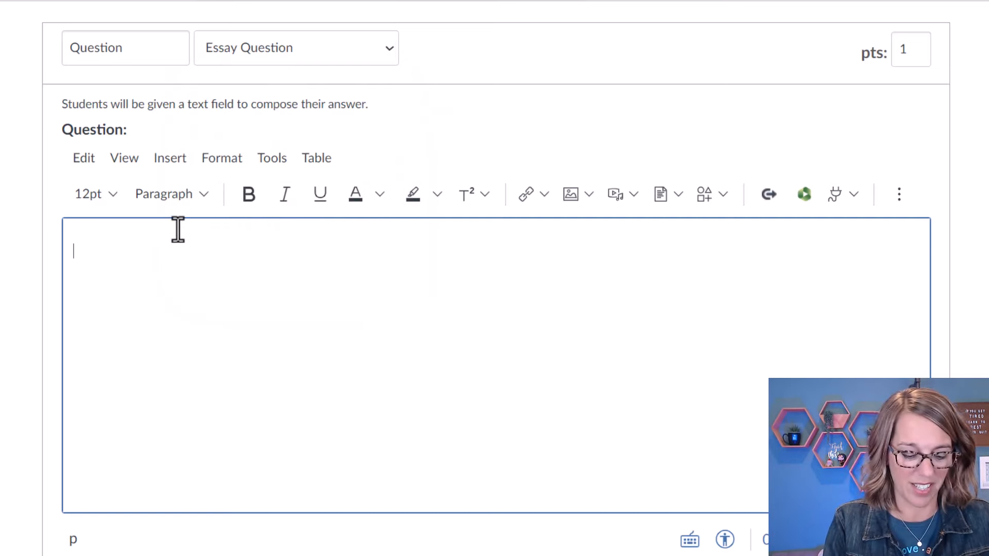
text(Reflect on)
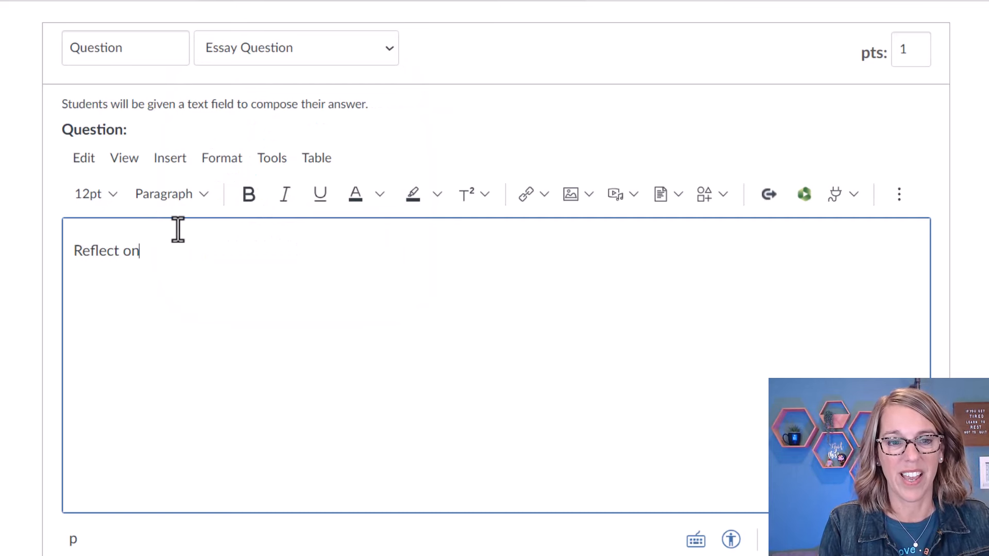
text( how you're doing with this material.)
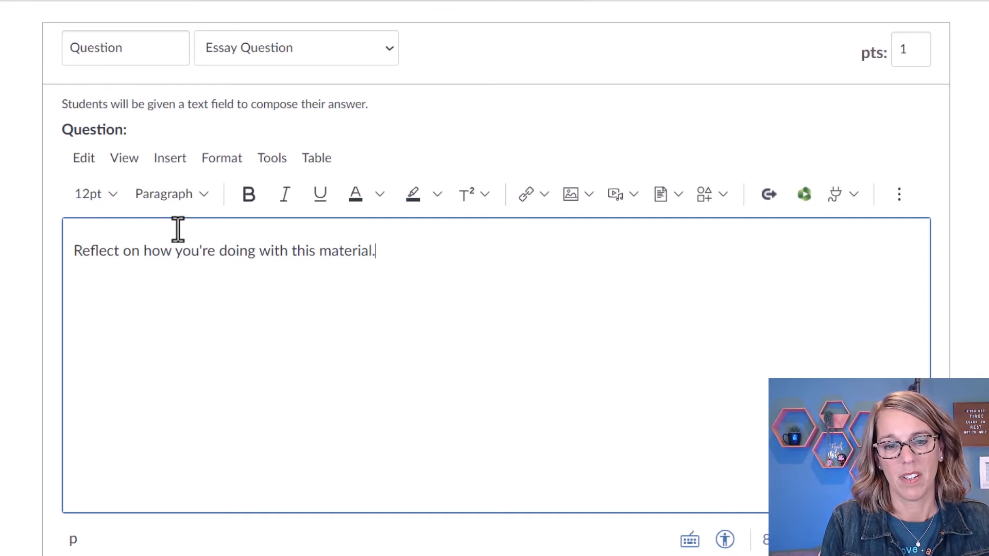
scroll(477, 381, down, 3)
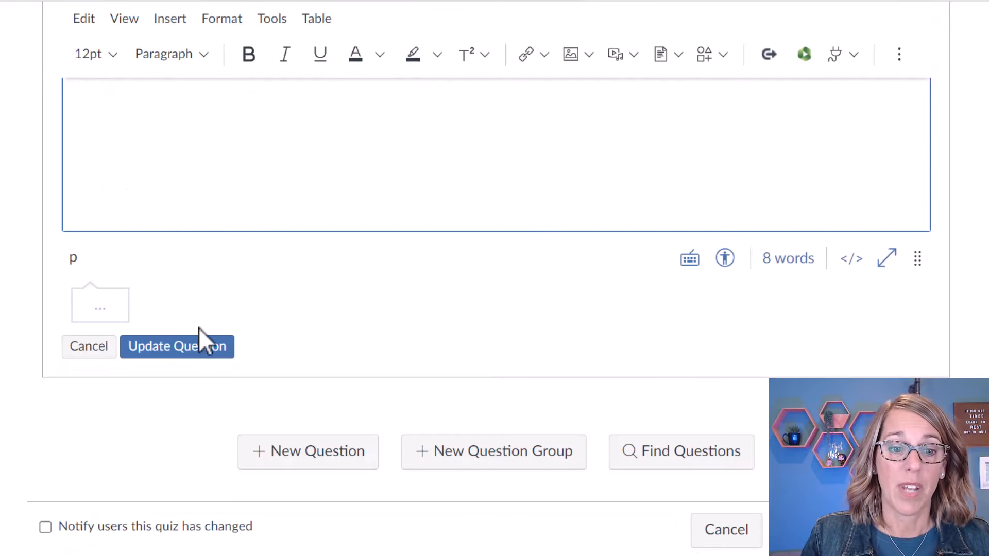
click(195, 346)
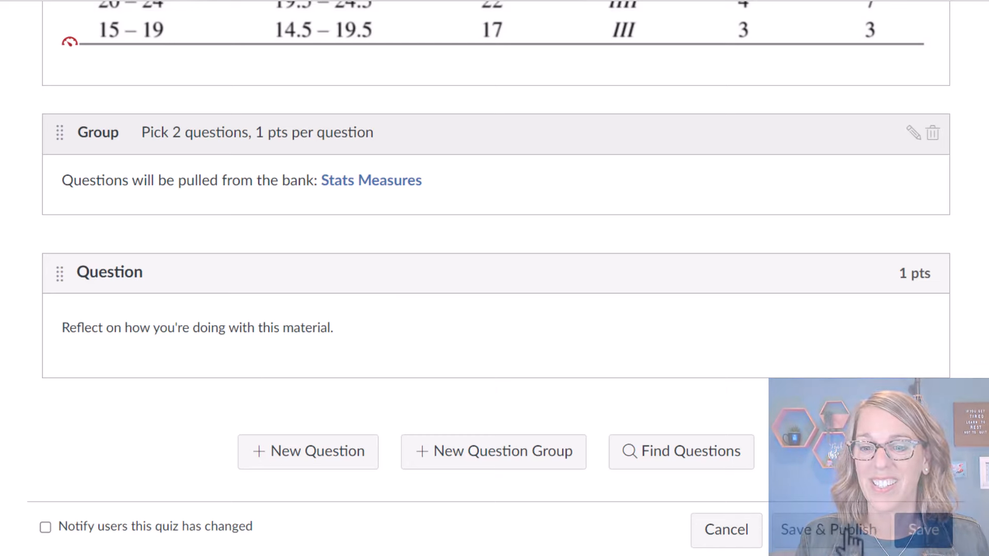
Save and publish the Unit 1 quiz, then start an attempt in Student View.
click(851, 535)
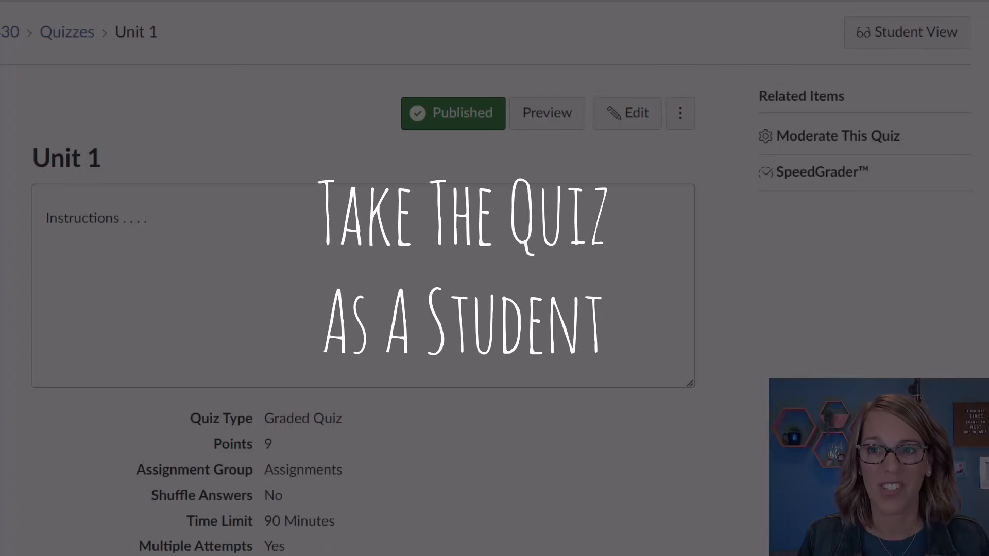
click(934, 45)
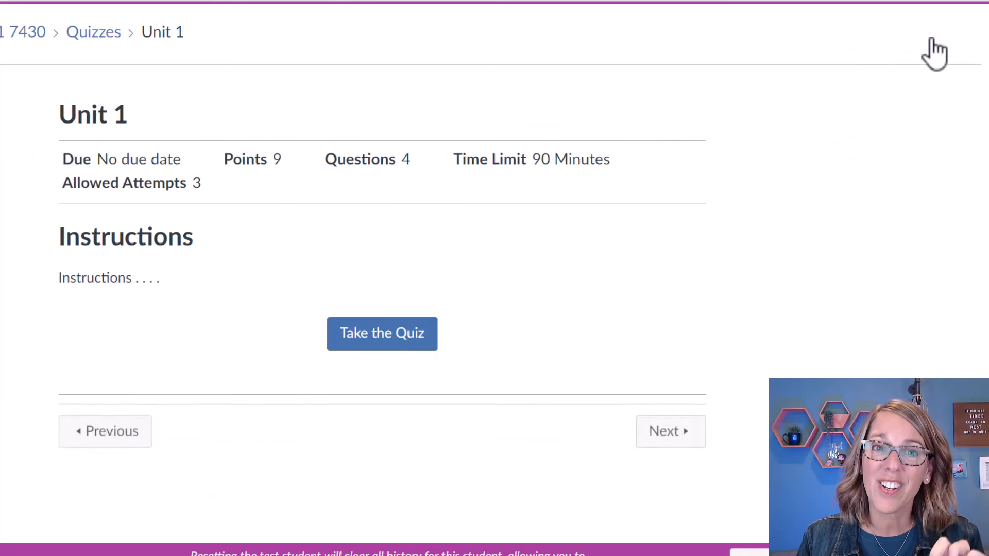
click(399, 344)
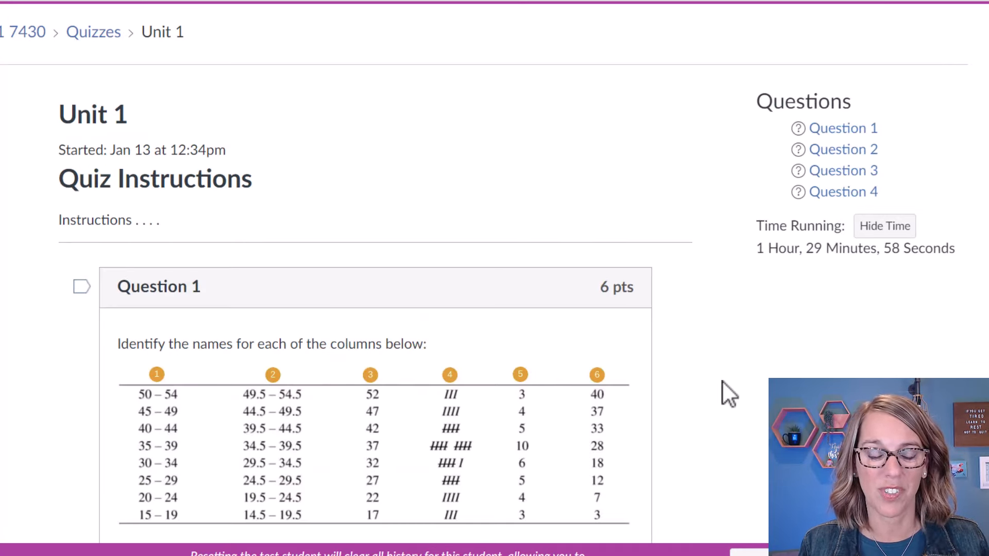
Match columns 1–3 to Class Limits, Class Boundaries and Midpoint.
scroll(722, 381, down, 5)
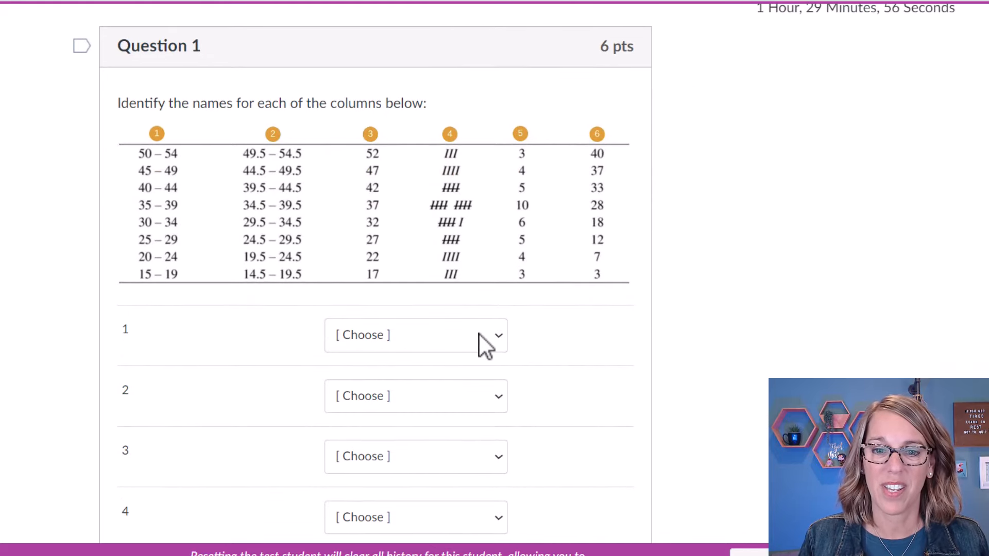
click(502, 336)
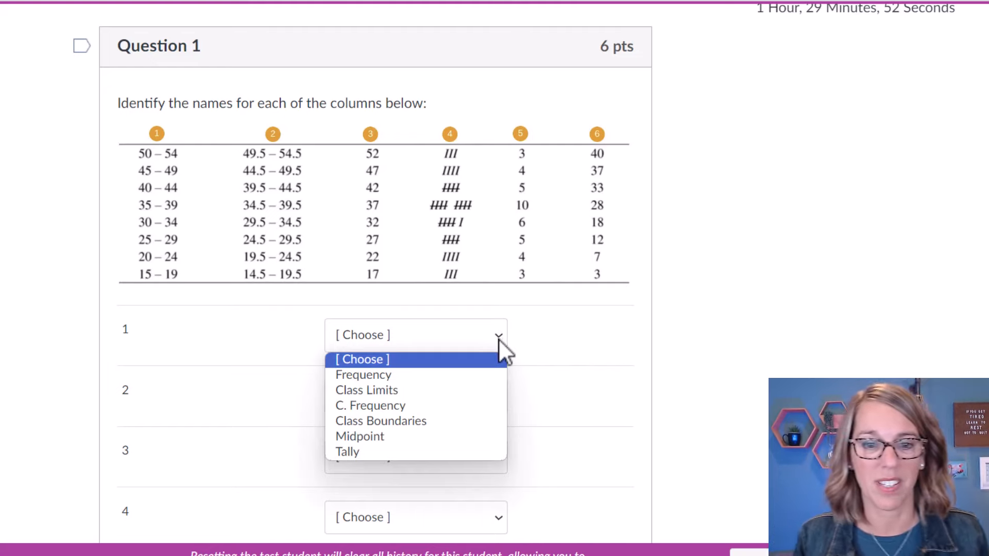
click(415, 392)
click(503, 398)
click(503, 481)
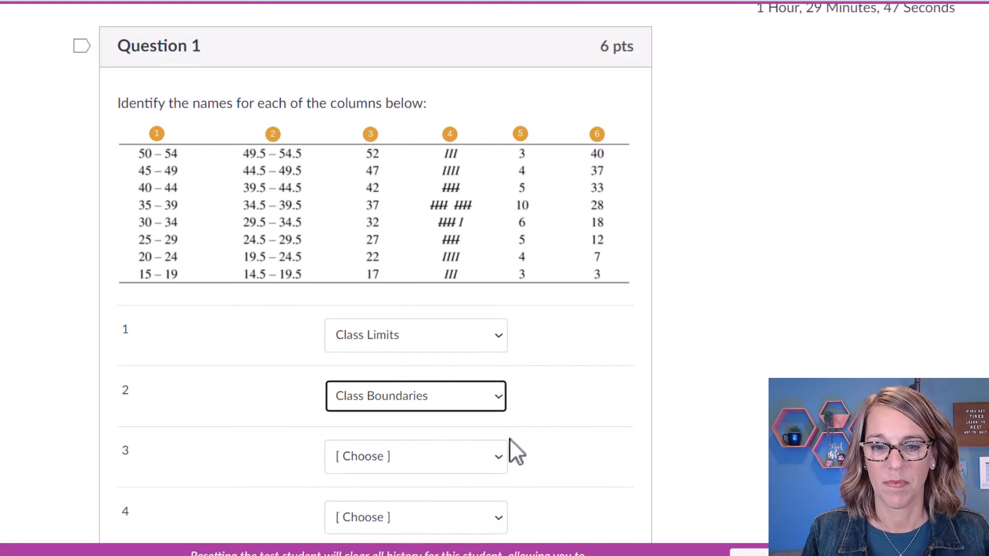
click(507, 453)
click(404, 553)
scroll(407, 412, down, 5)
Match columns 4–6 to Tally, C. Frequency and Frequency.
click(415, 282)
click(514, 388)
click(422, 283)
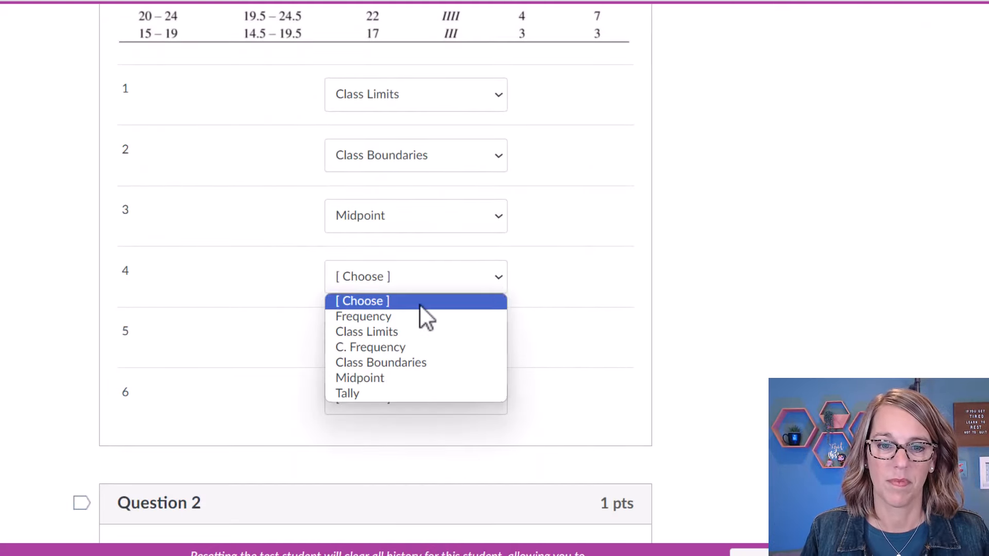
click(423, 394)
click(431, 344)
click(423, 408)
click(415, 397)
click(410, 438)
scroll(509, 121, down, 8)
Answer Median, enter 13 for 9 + 14, write the reflection, and submit the attempt.
click(127, 273)
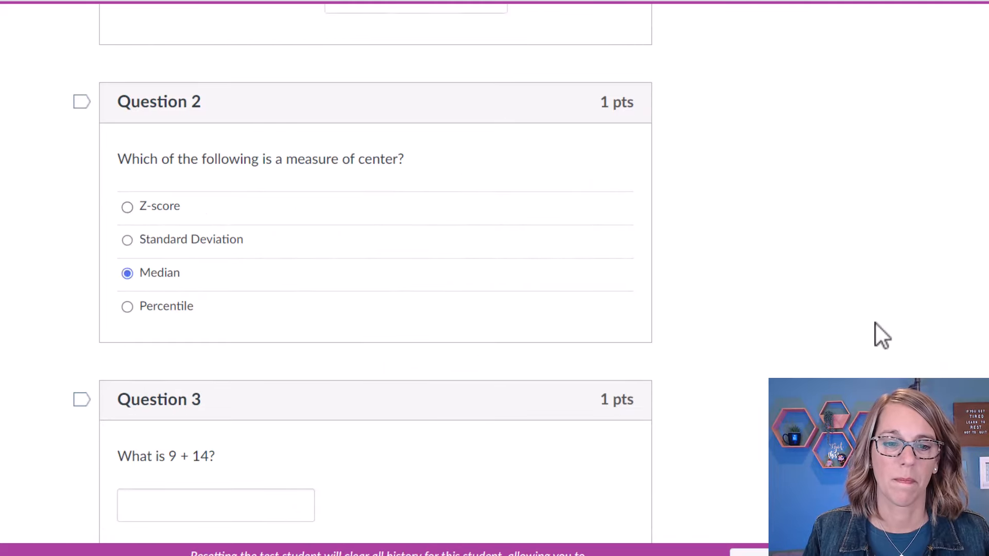
scroll(876, 324, down, 5)
click(253, 265)
text(13)
scroll(302, 208, down, 5)
click(180, 353)
text(I think I'm doing amazing)
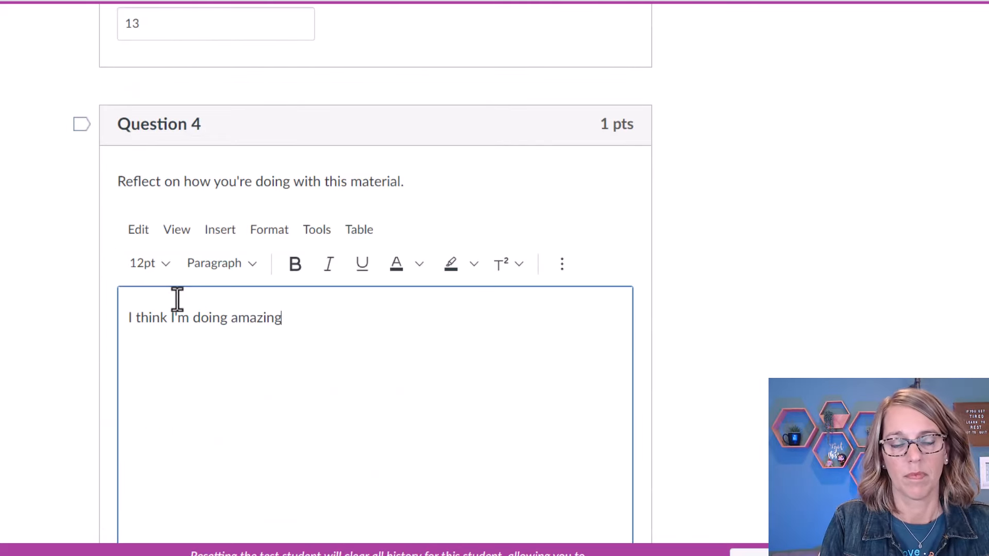
text( because I have such an AWESOME and AMAZING teacher!)
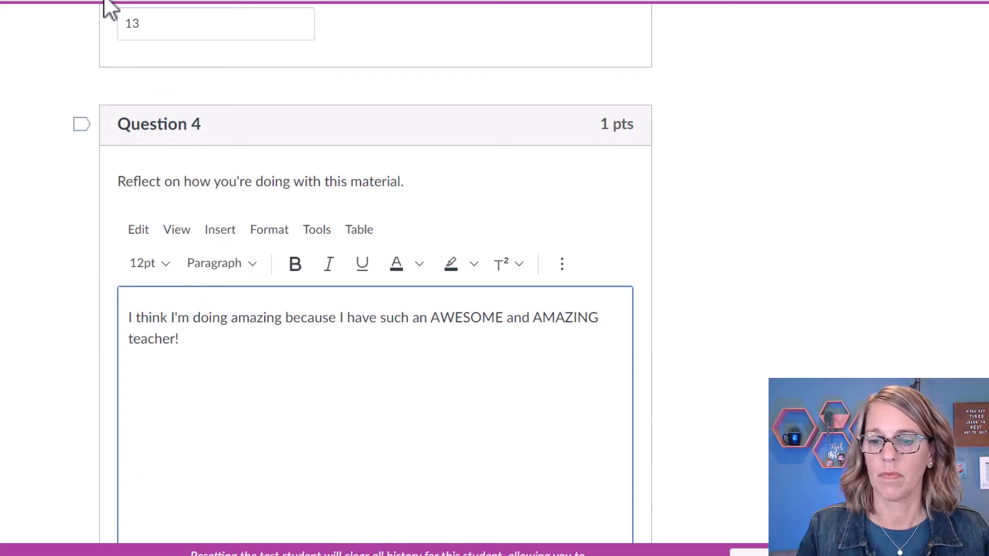
scroll(374, 278, down, 5)
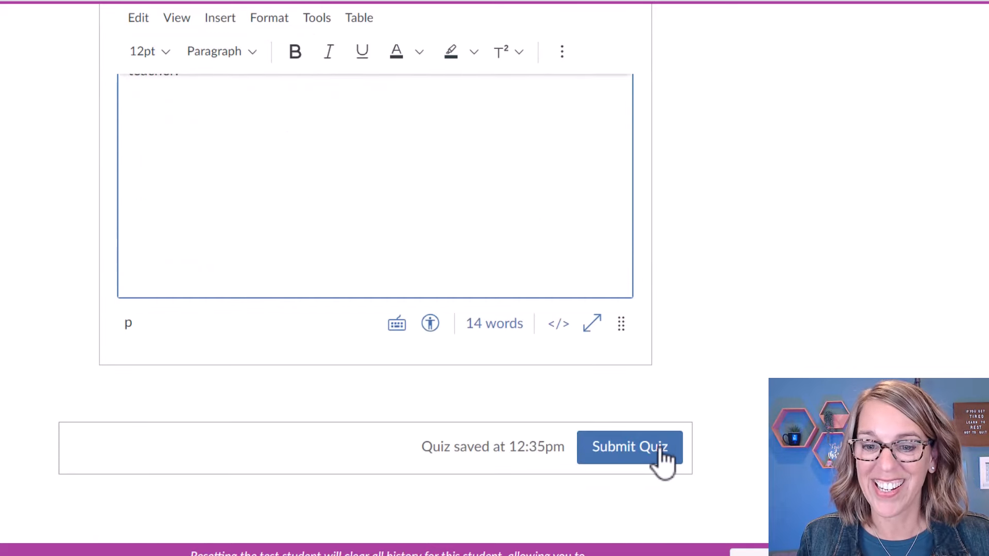
click(658, 448)
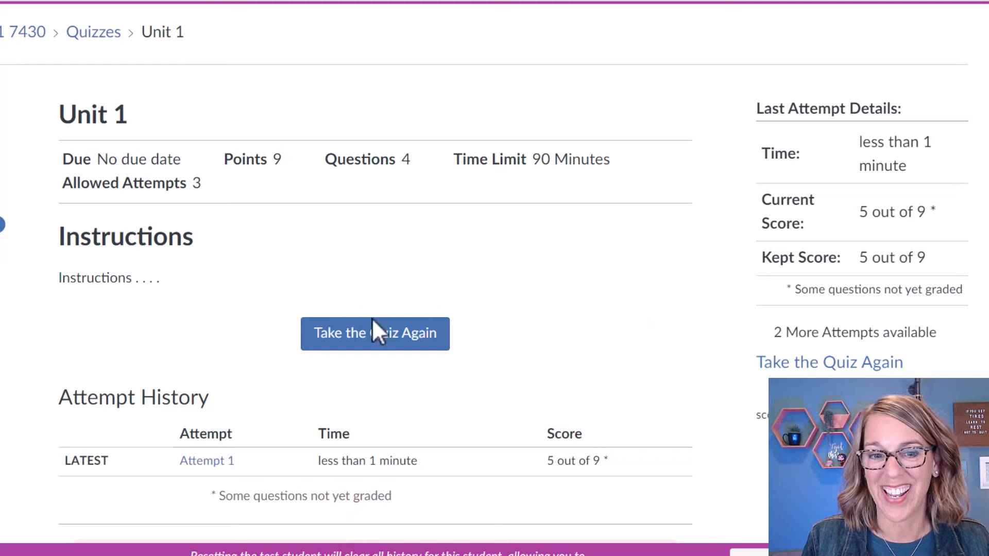
Scroll through the submitted Unit 1 attempt to review each question's marks.
scroll(578, 366, down, 10)
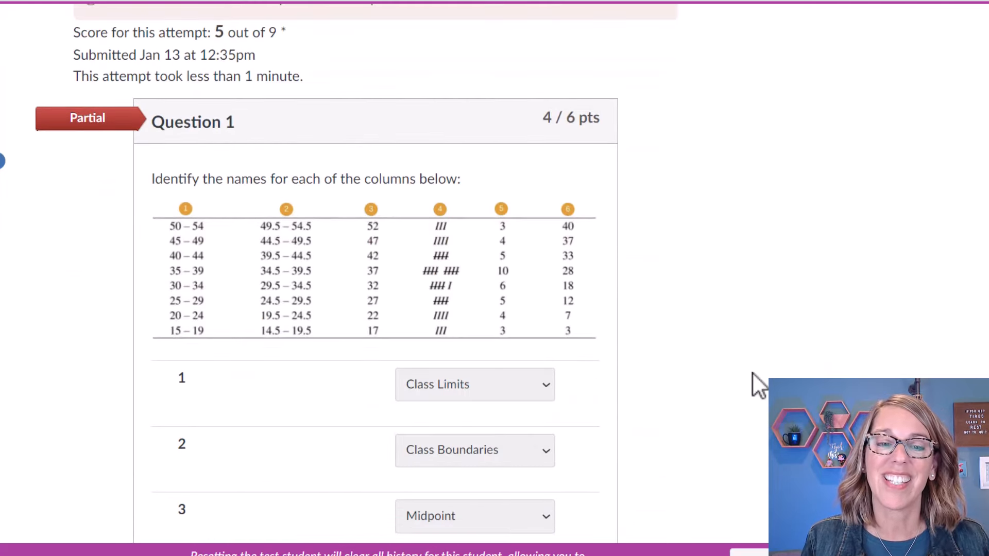
scroll(752, 372, down, 4)
scroll(751, 371, down, 3)
scroll(752, 372, up, 7)
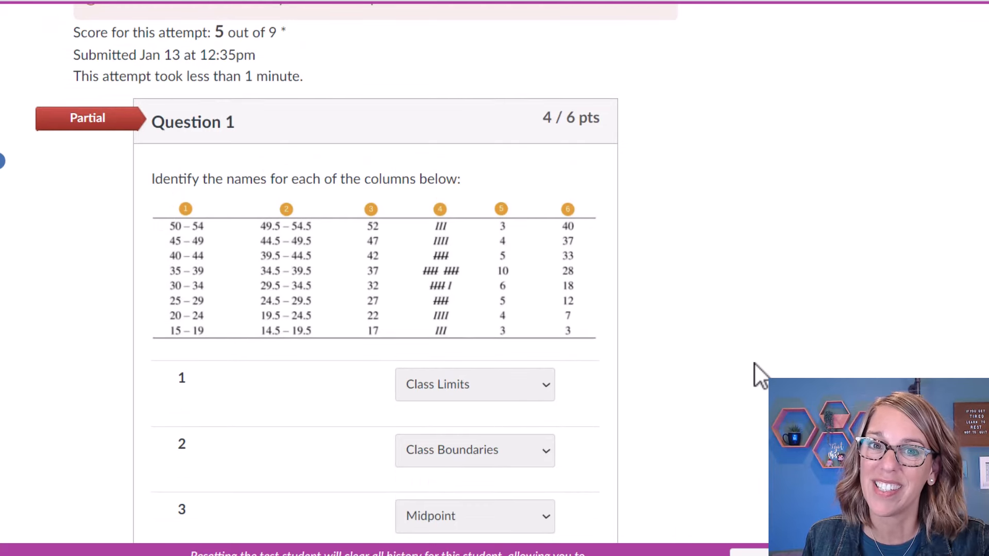
scroll(753, 363, down, 15)
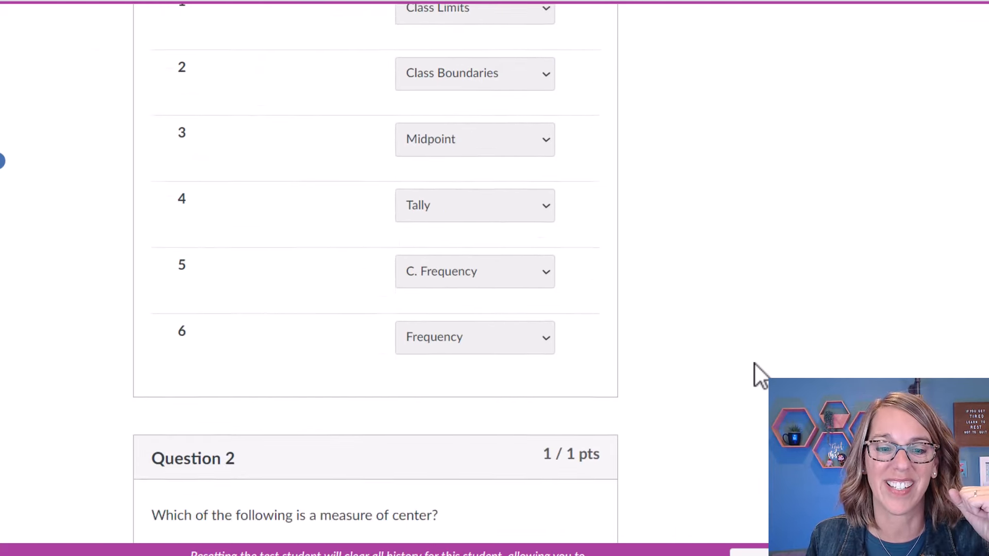
scroll(754, 362, down, 3)
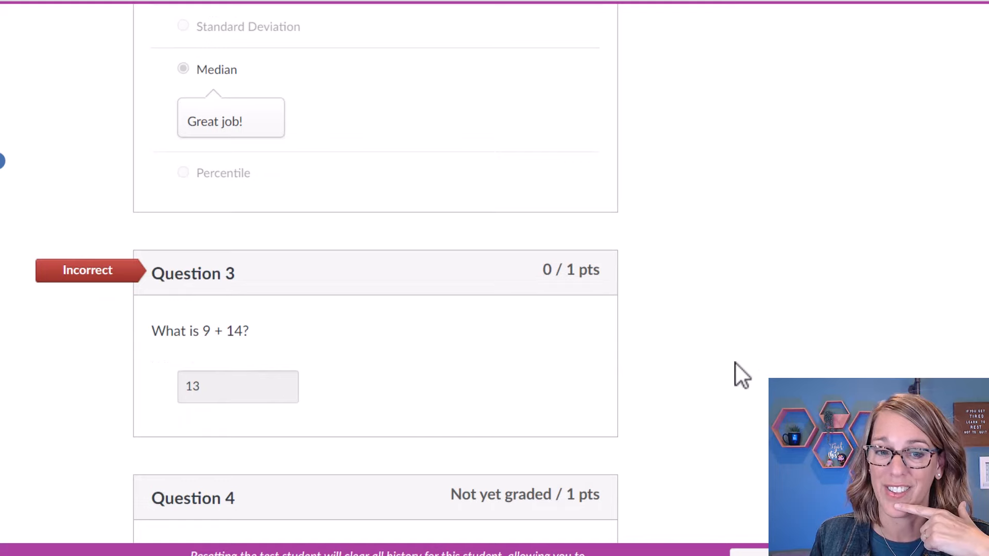
scroll(735, 363, down, 5)
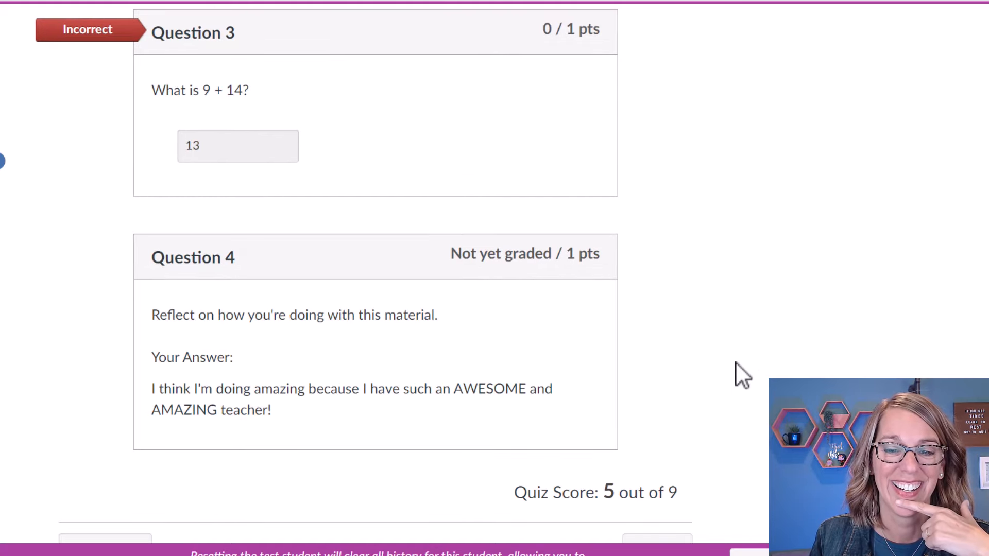
scroll(736, 363, down, 2)
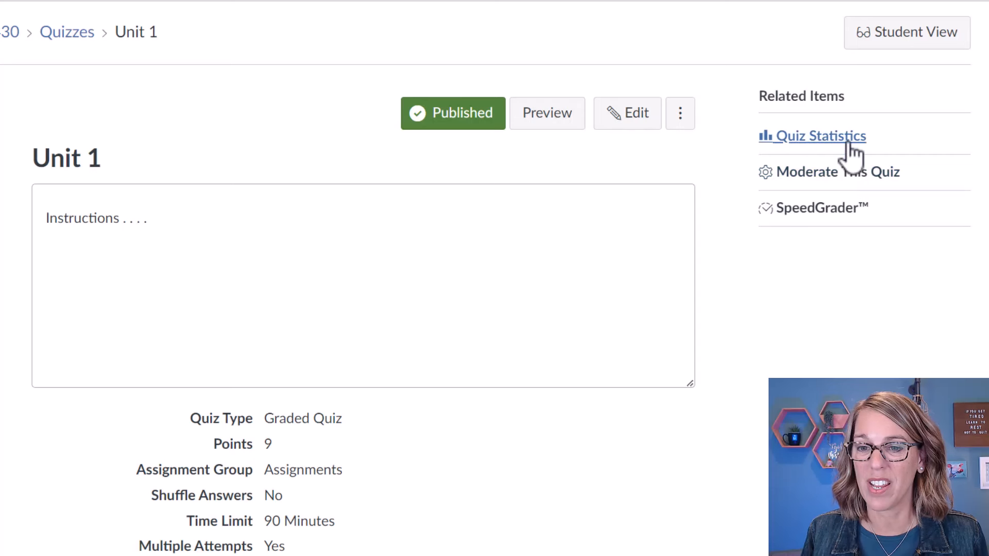
Open the submitted attempt in SpeedGrader and look over the graded answers.
click(836, 210)
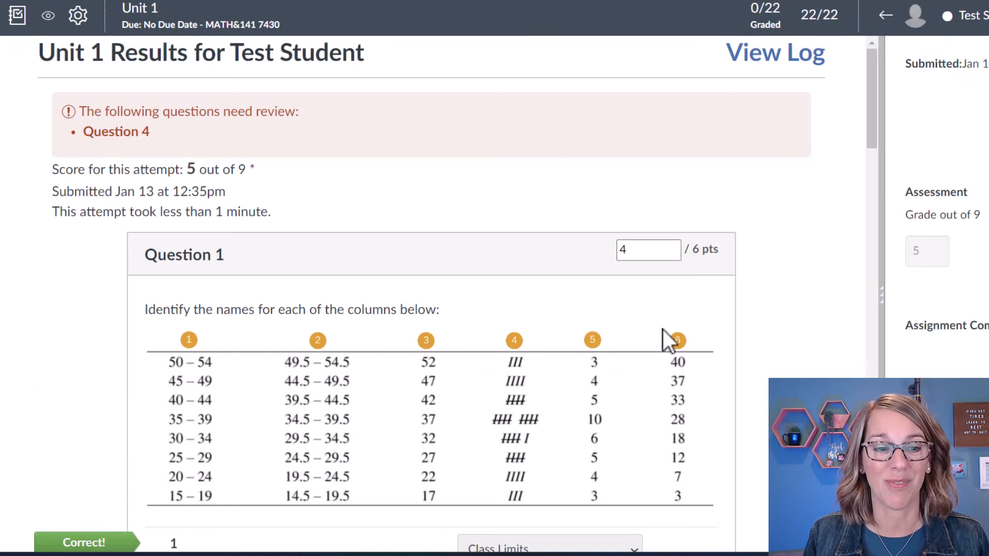
scroll(662, 330, down, 9)
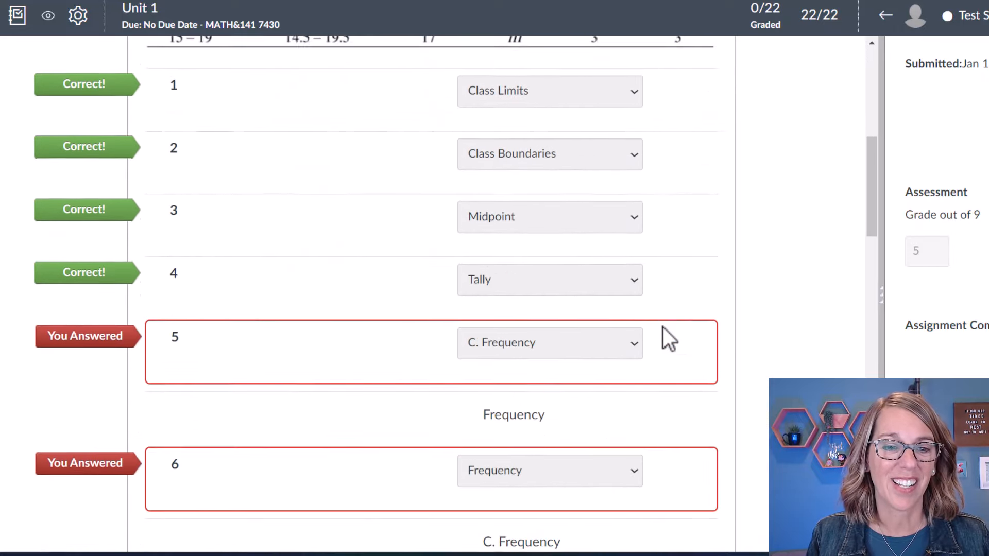
scroll(662, 326, down, 7)
scroll(663, 327, up, 6)
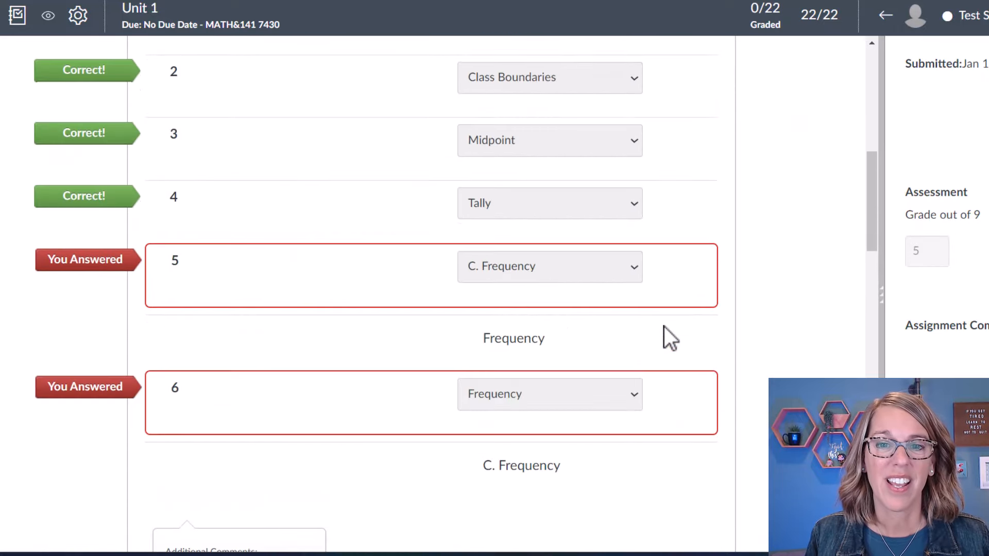
scroll(664, 323, up, 9)
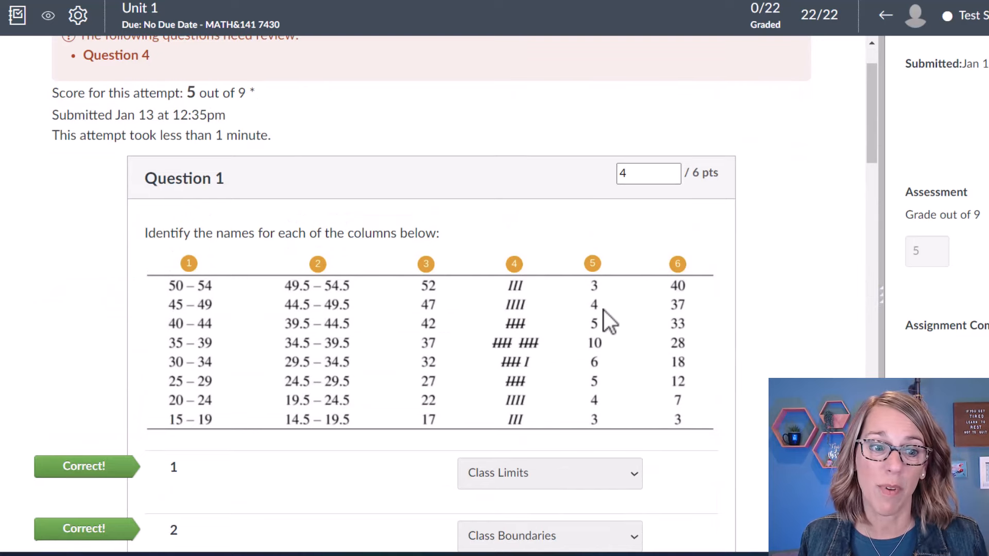
scroll(594, 340, down, 6)
scroll(594, 340, down, 18)
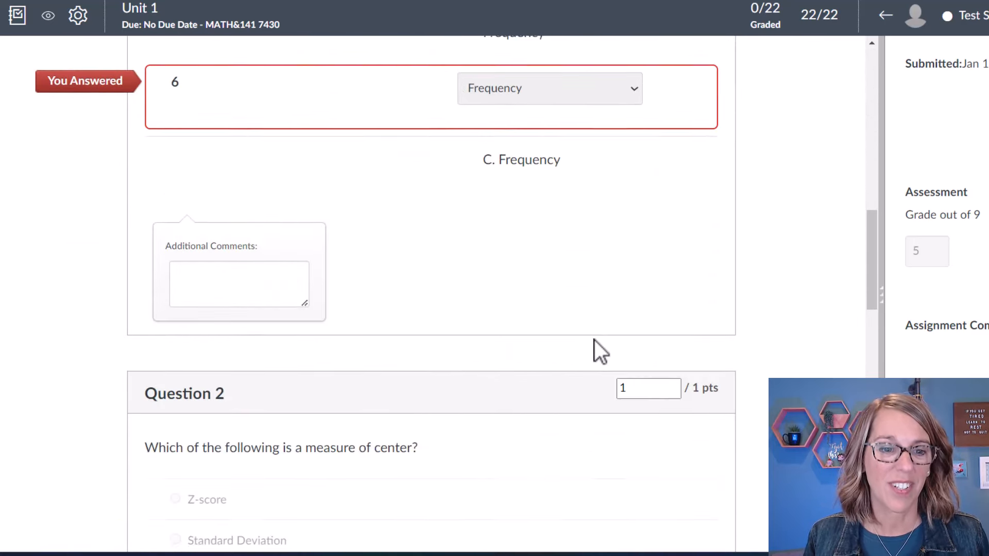
scroll(594, 339, down, 4)
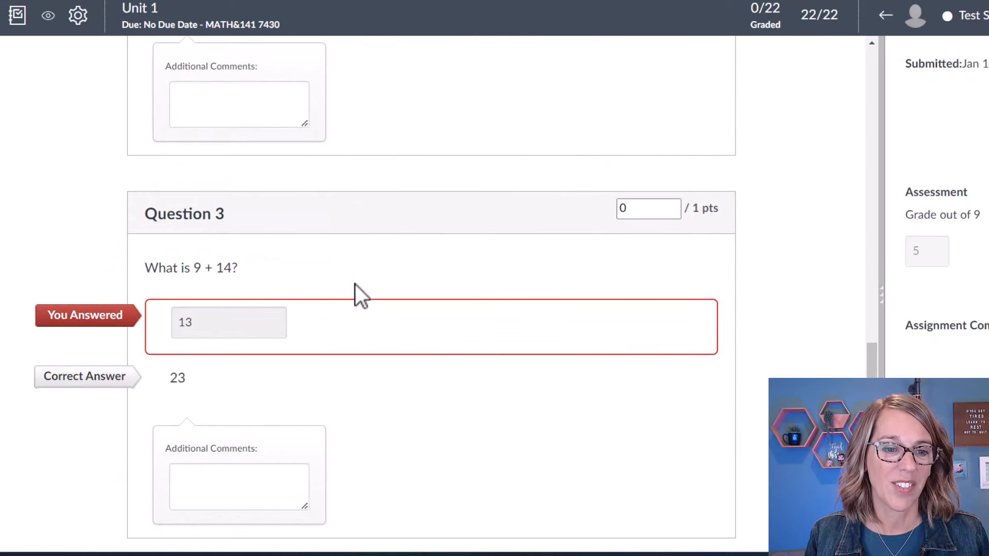
Comment on Question 3's wrong answer: '9+14 is actually 23'.
click(188, 483)
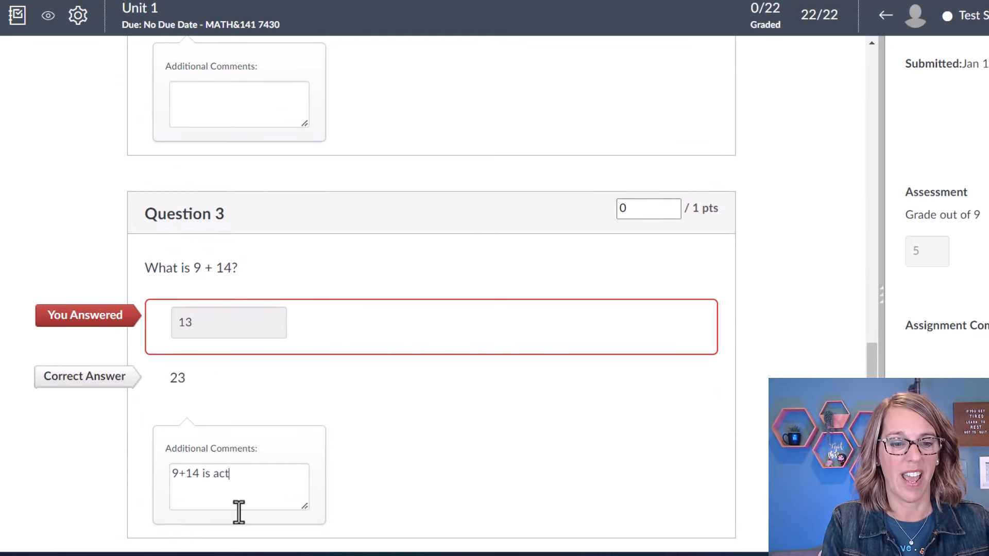
text(9+14 is actually 23)
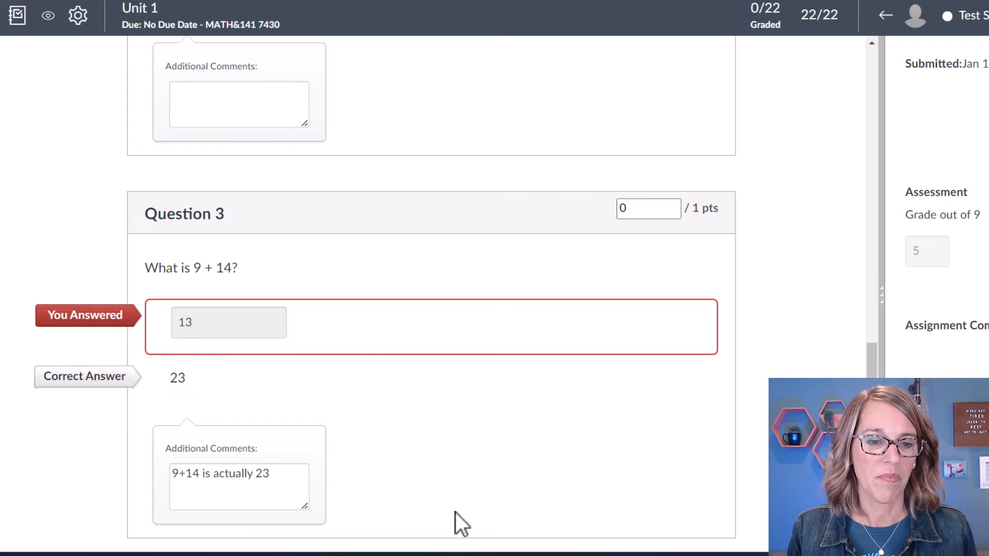
scroll(455, 512, down, 7)
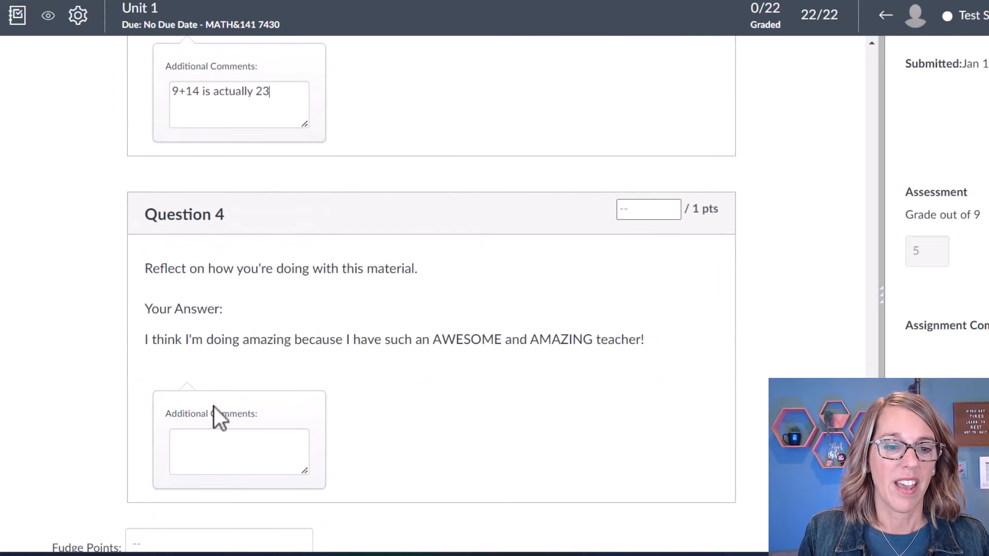
Award Question 4's reflection 1 point and add praise as feedback.
click(186, 450)
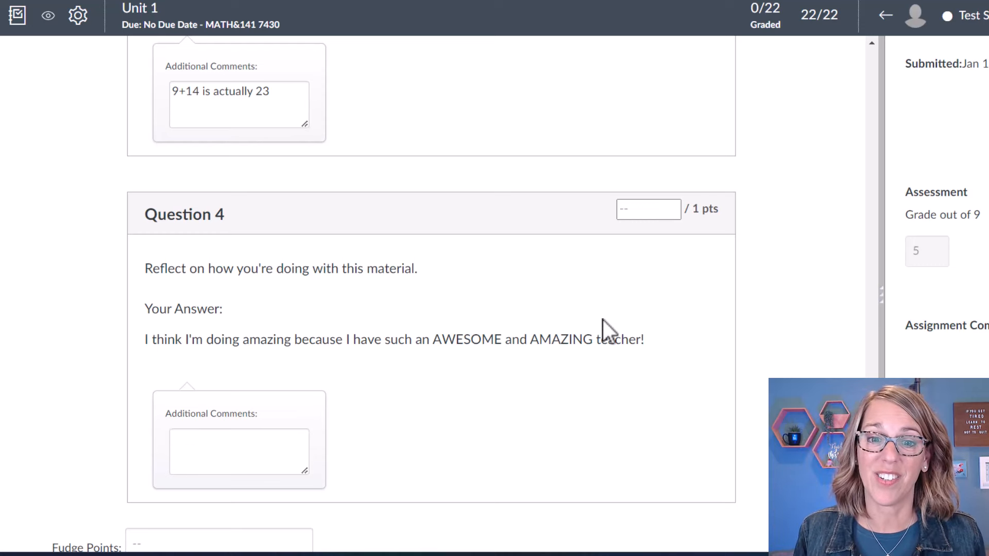
click(655, 209)
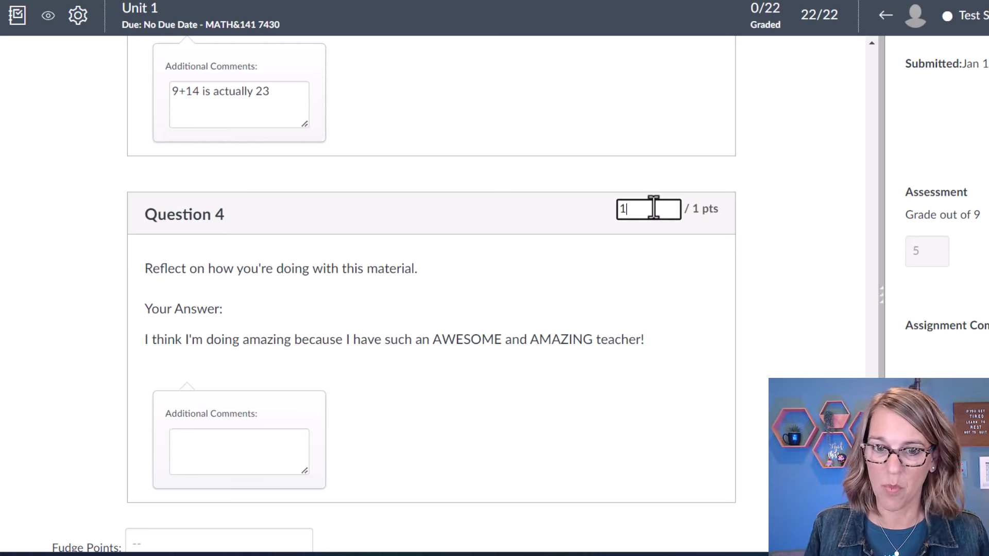
click(234, 456)
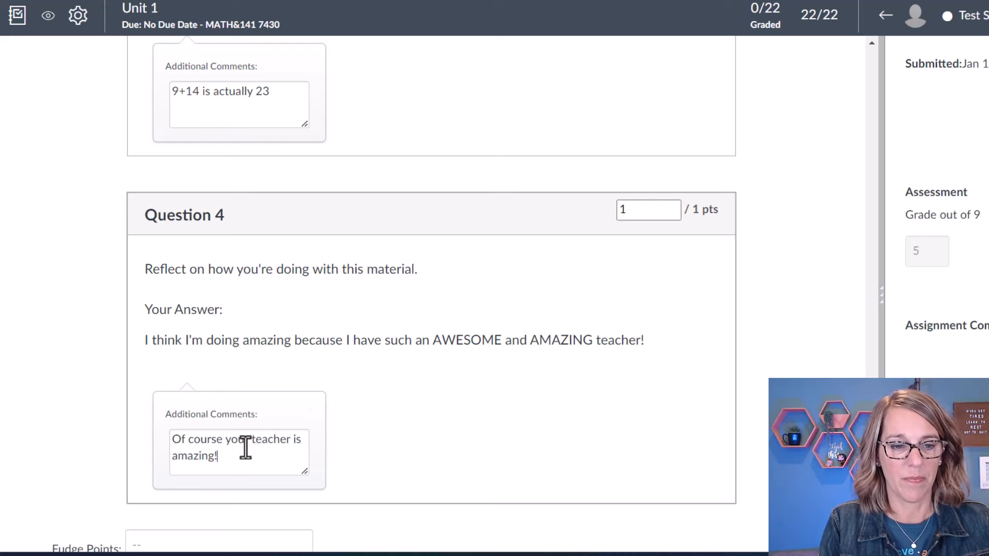
scroll(407, 397, down, 2)
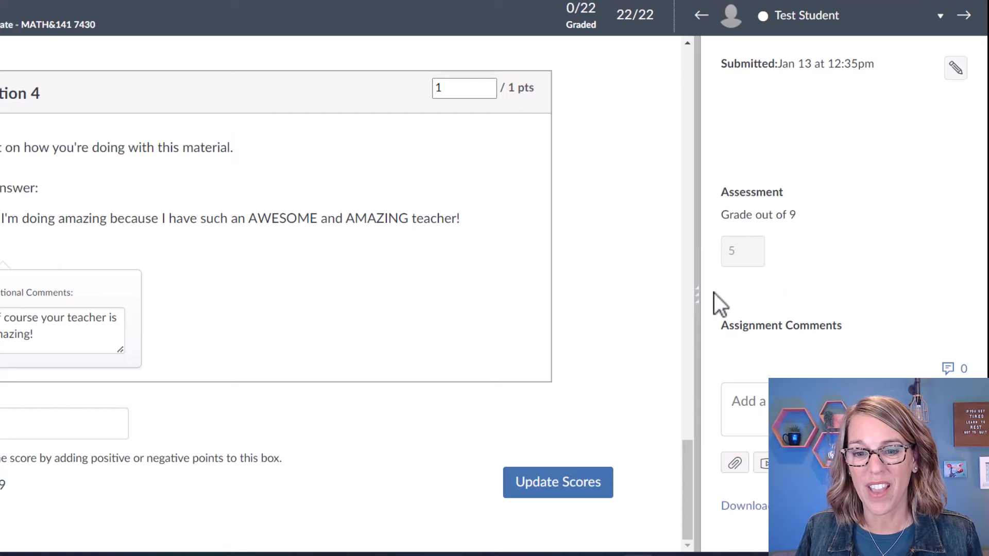
Update scores to 6/9 and post 'Work on those frequency distributions, but overall, good job!'.
click(588, 493)
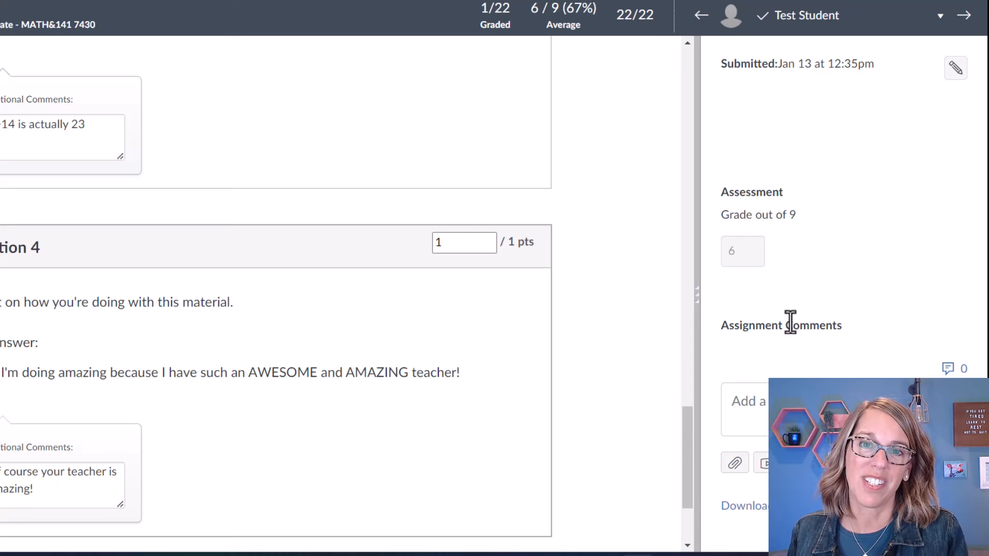
click(746, 395)
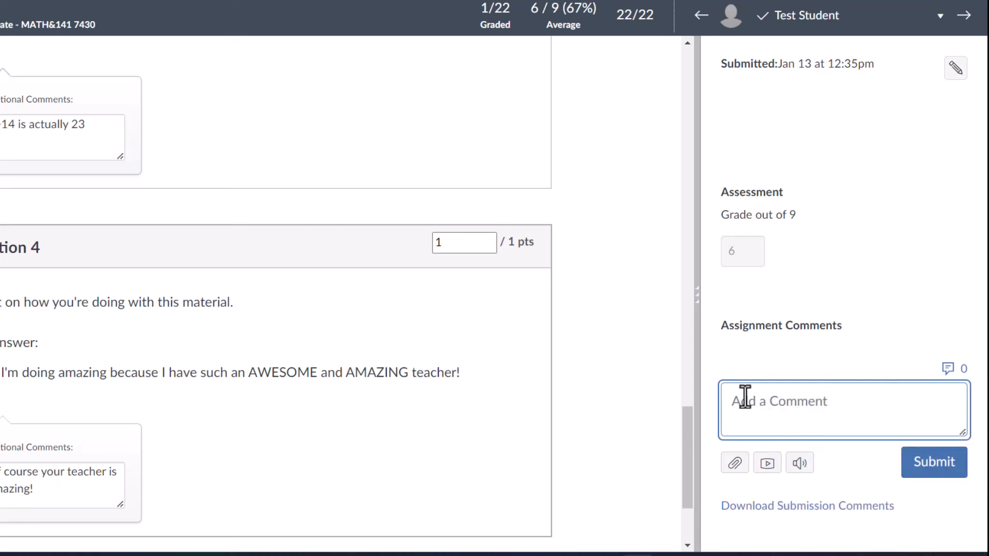
text(Work on th)
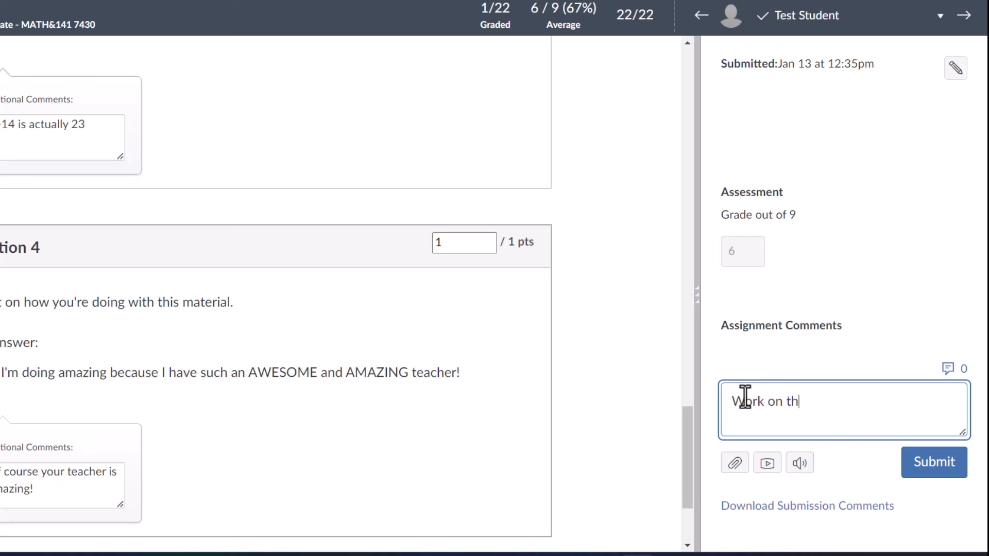
text(ose frequency dis)
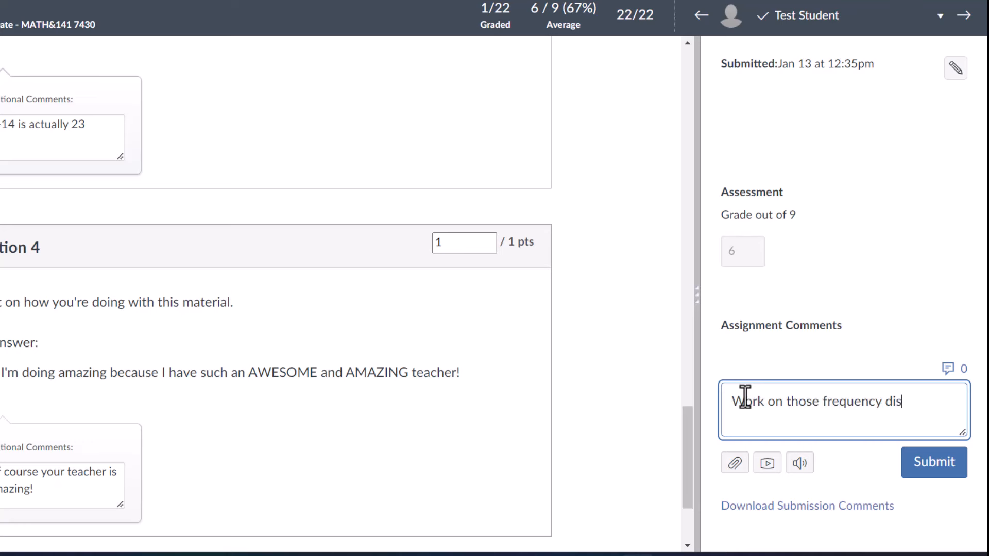
text(tributions, but )
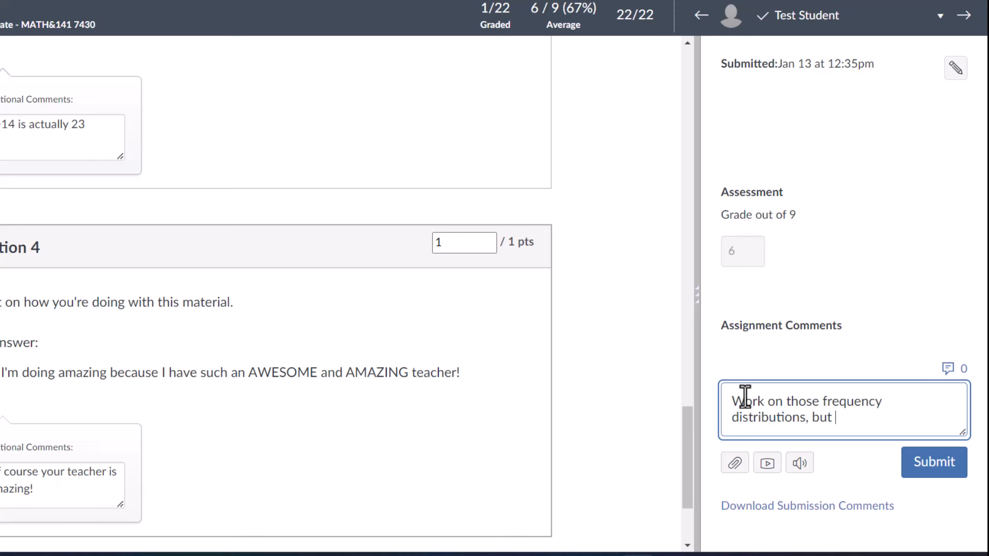
text(overall, good job!)
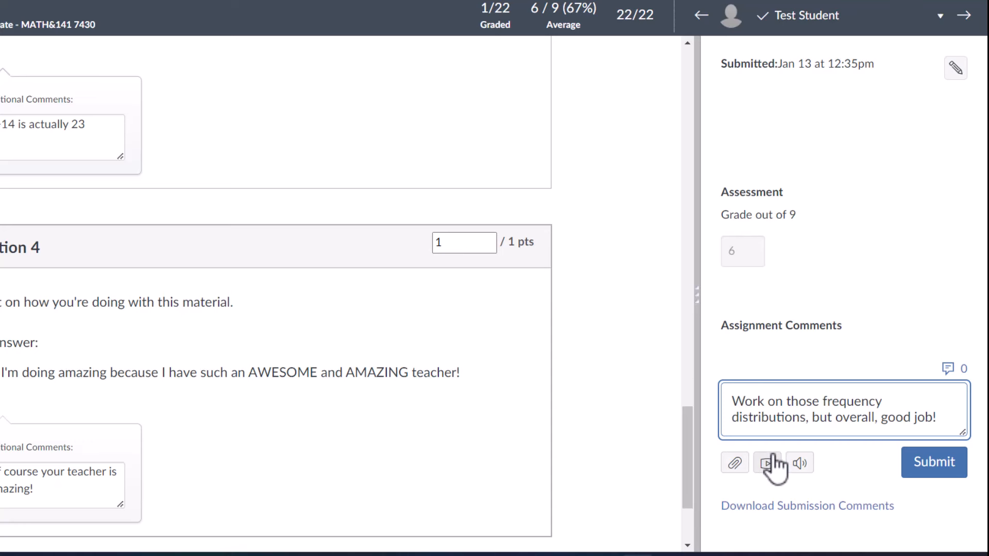
click(940, 464)
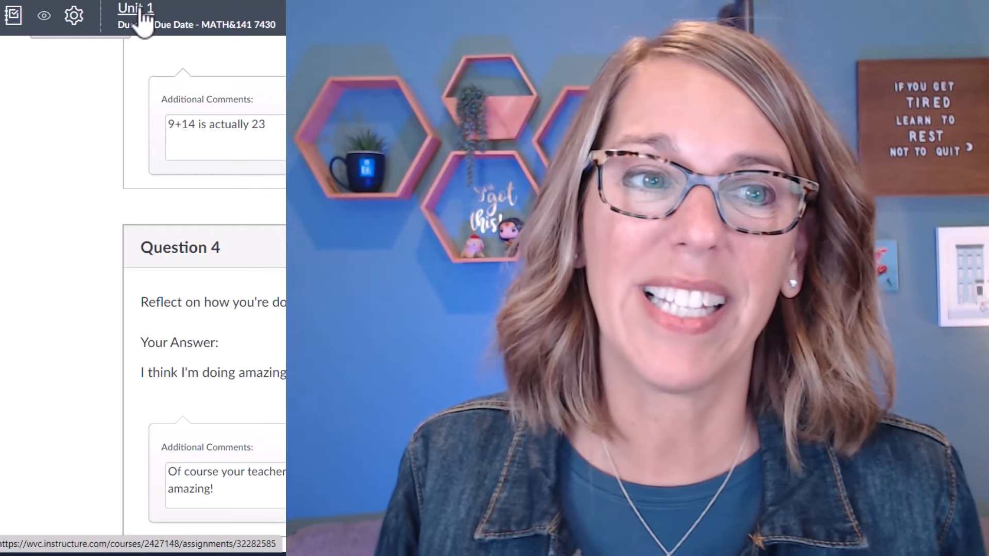
Go from SpeedGrader through Quizzes to Unit 1 and open its Moderate This Quiz page.
click(142, 16)
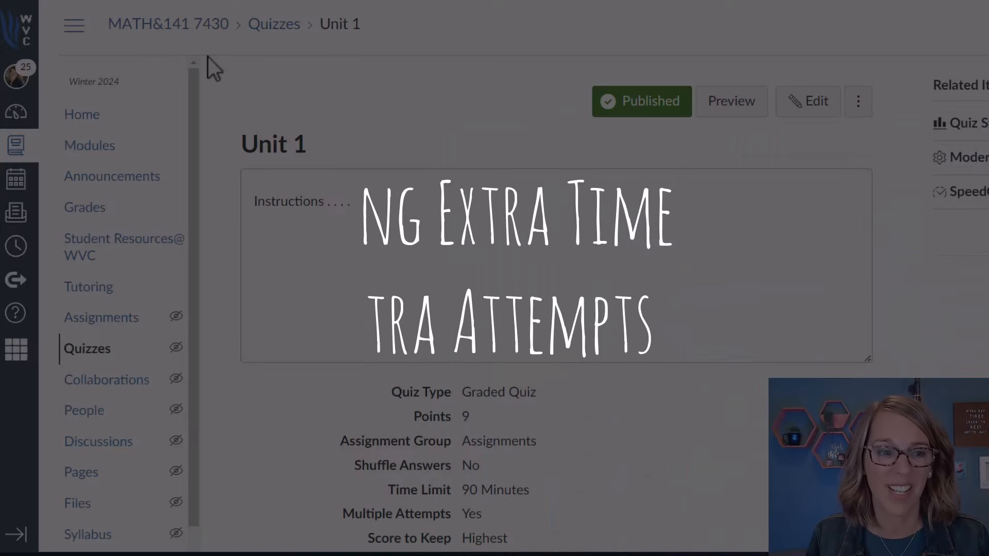
click(98, 351)
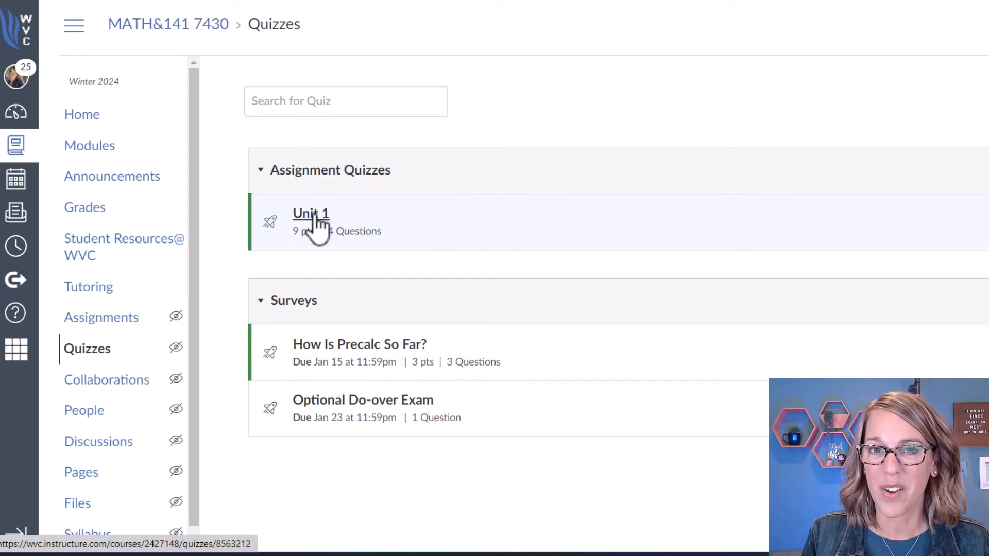
click(313, 215)
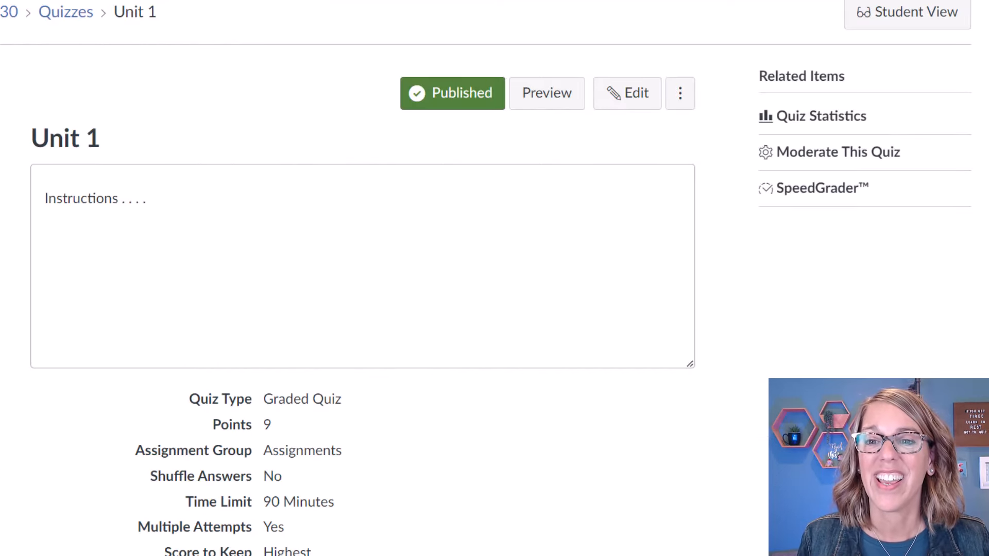
click(855, 154)
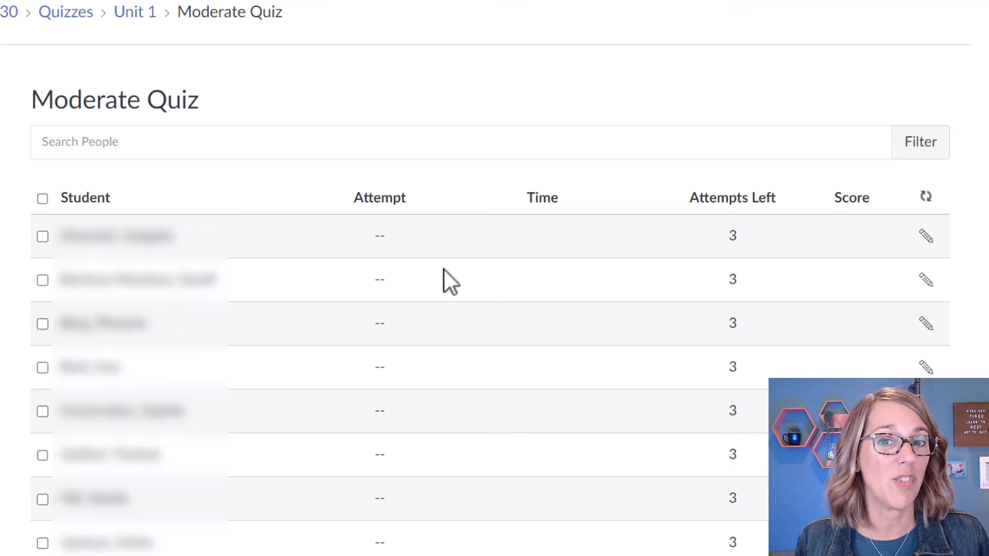
Give the first student 1 extra attempt and 30 extra minutes per attempt.
click(925, 236)
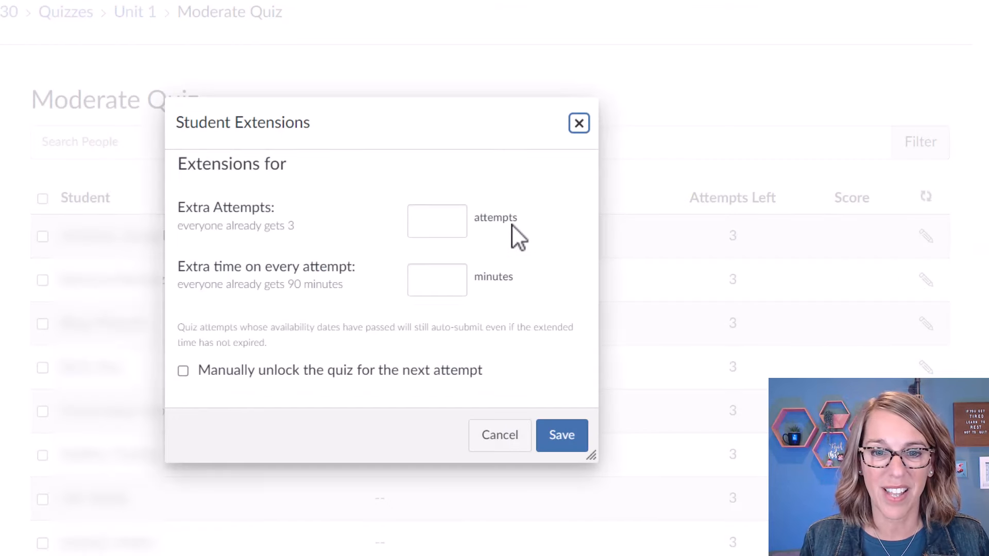
click(442, 221)
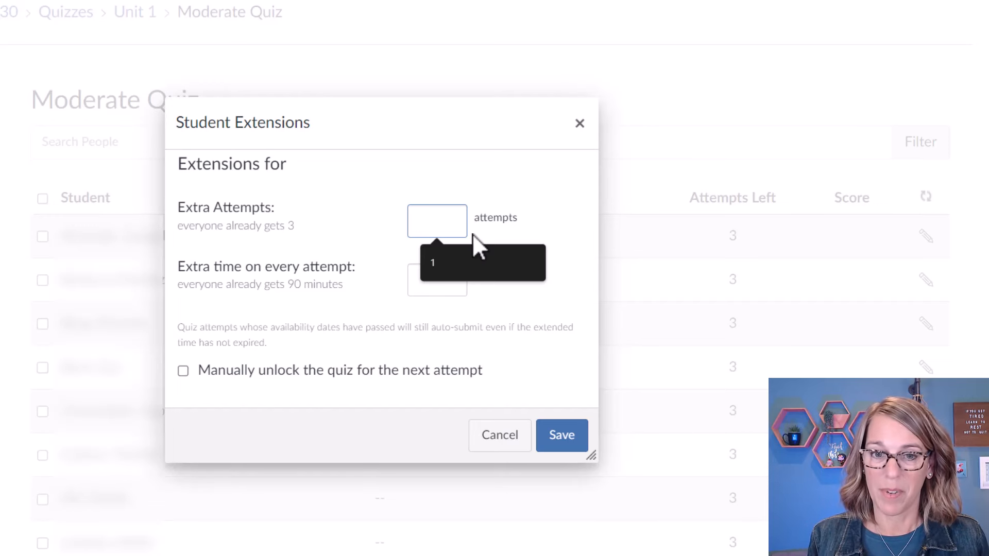
text(1)
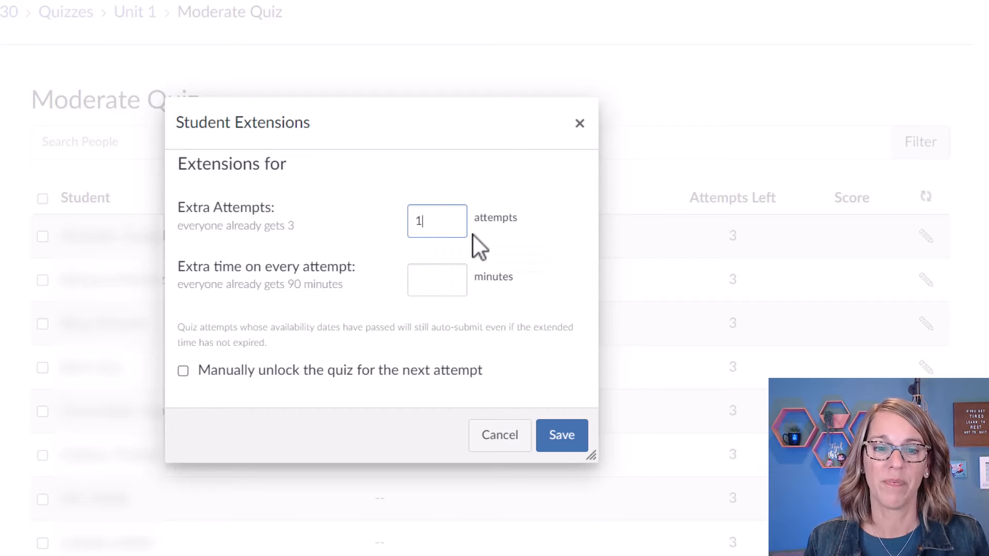
click(429, 279)
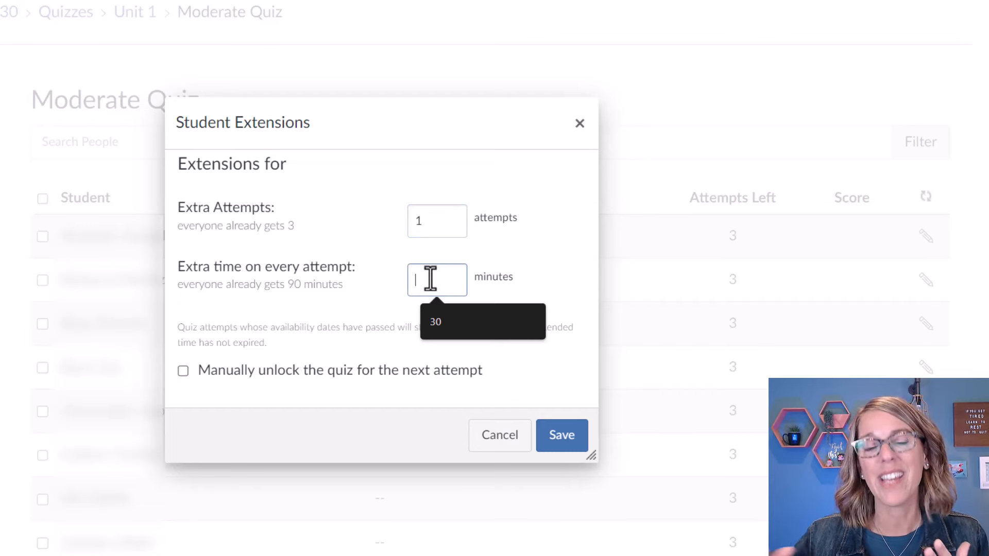
text(30)
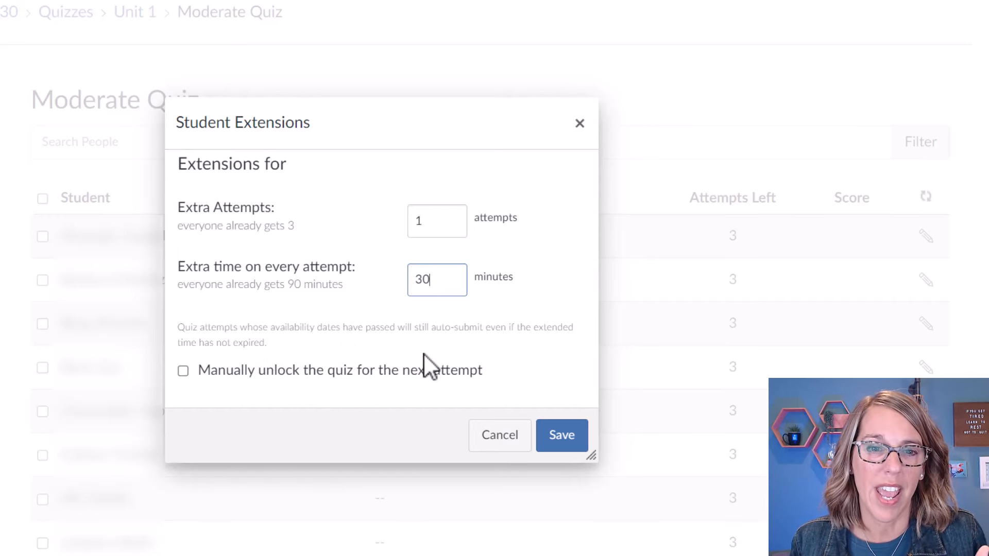
click(560, 441)
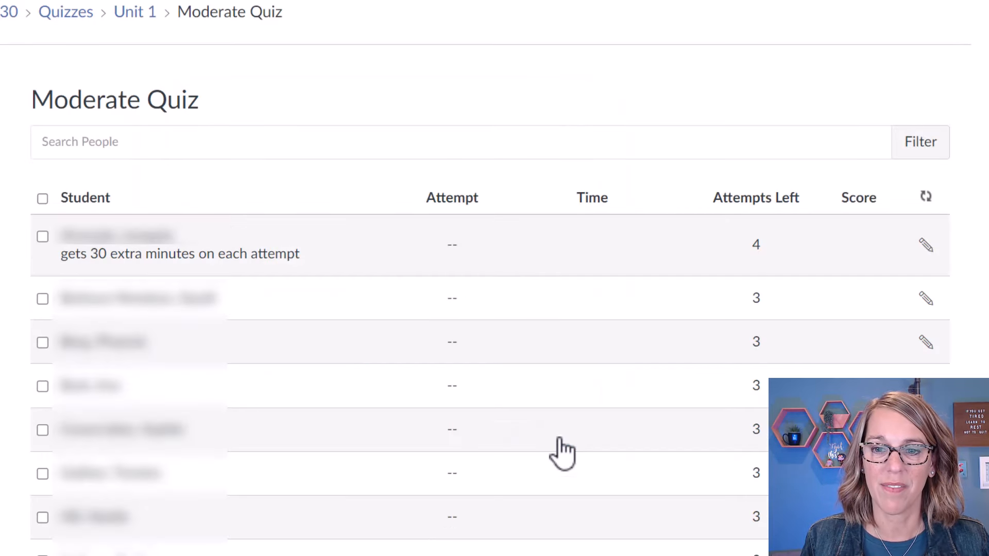